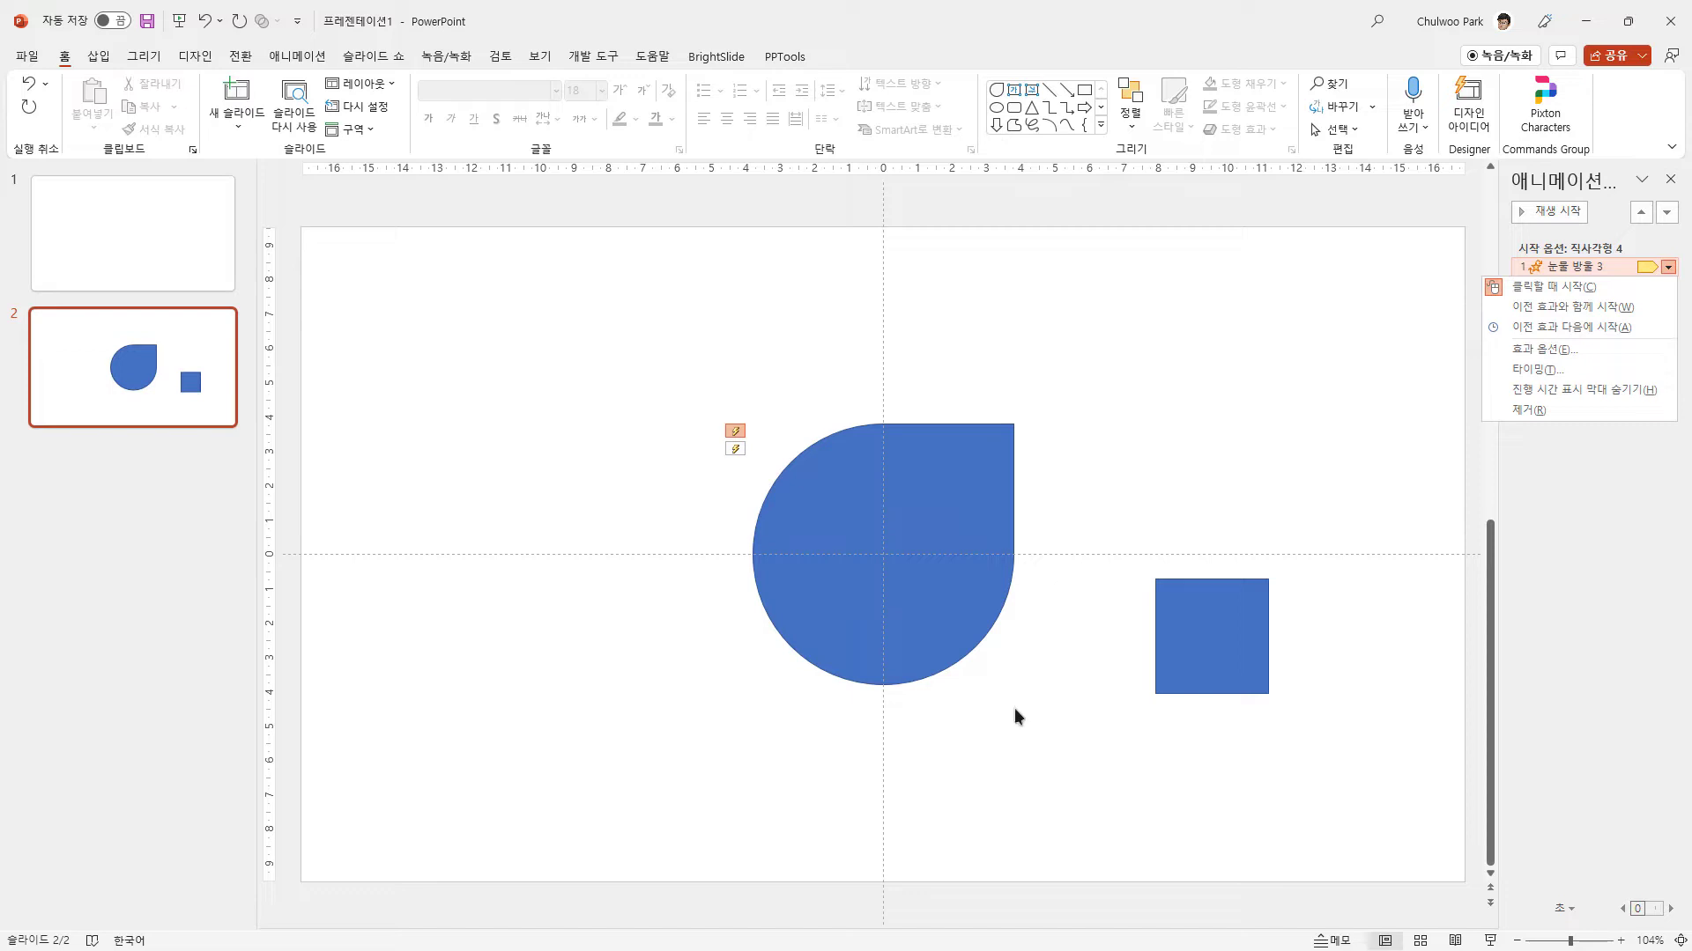
Set the play duration of the teardrop's spin effect to 0.5초(매우 빠르게).
click(1526, 373)
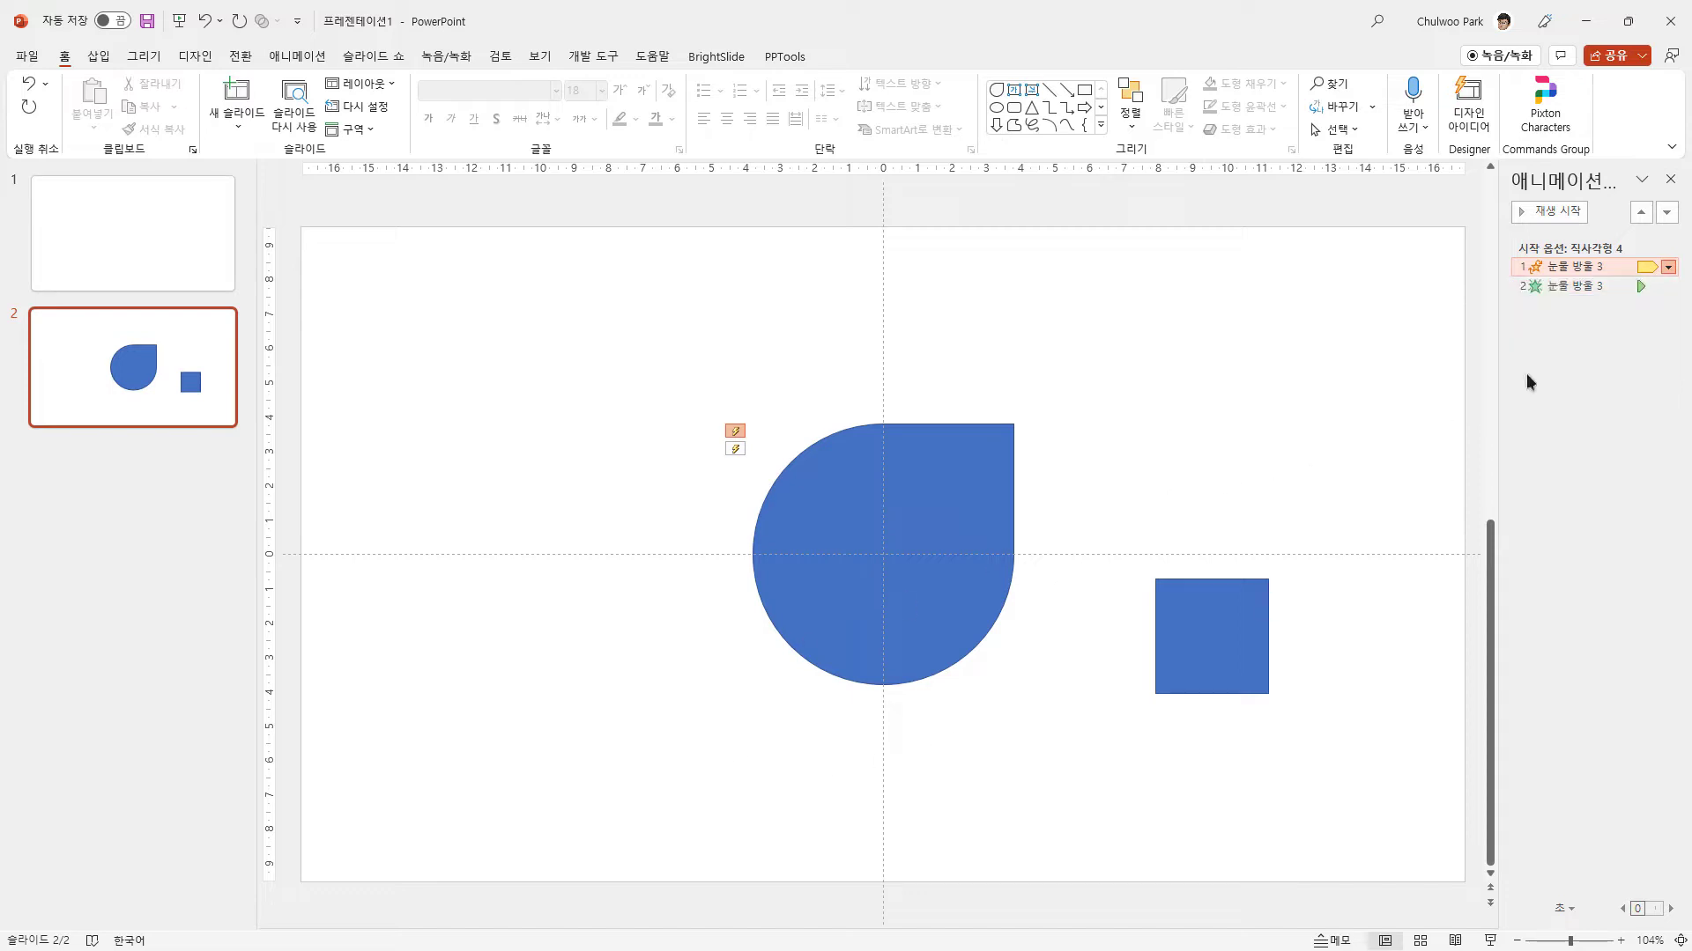
click(898, 398)
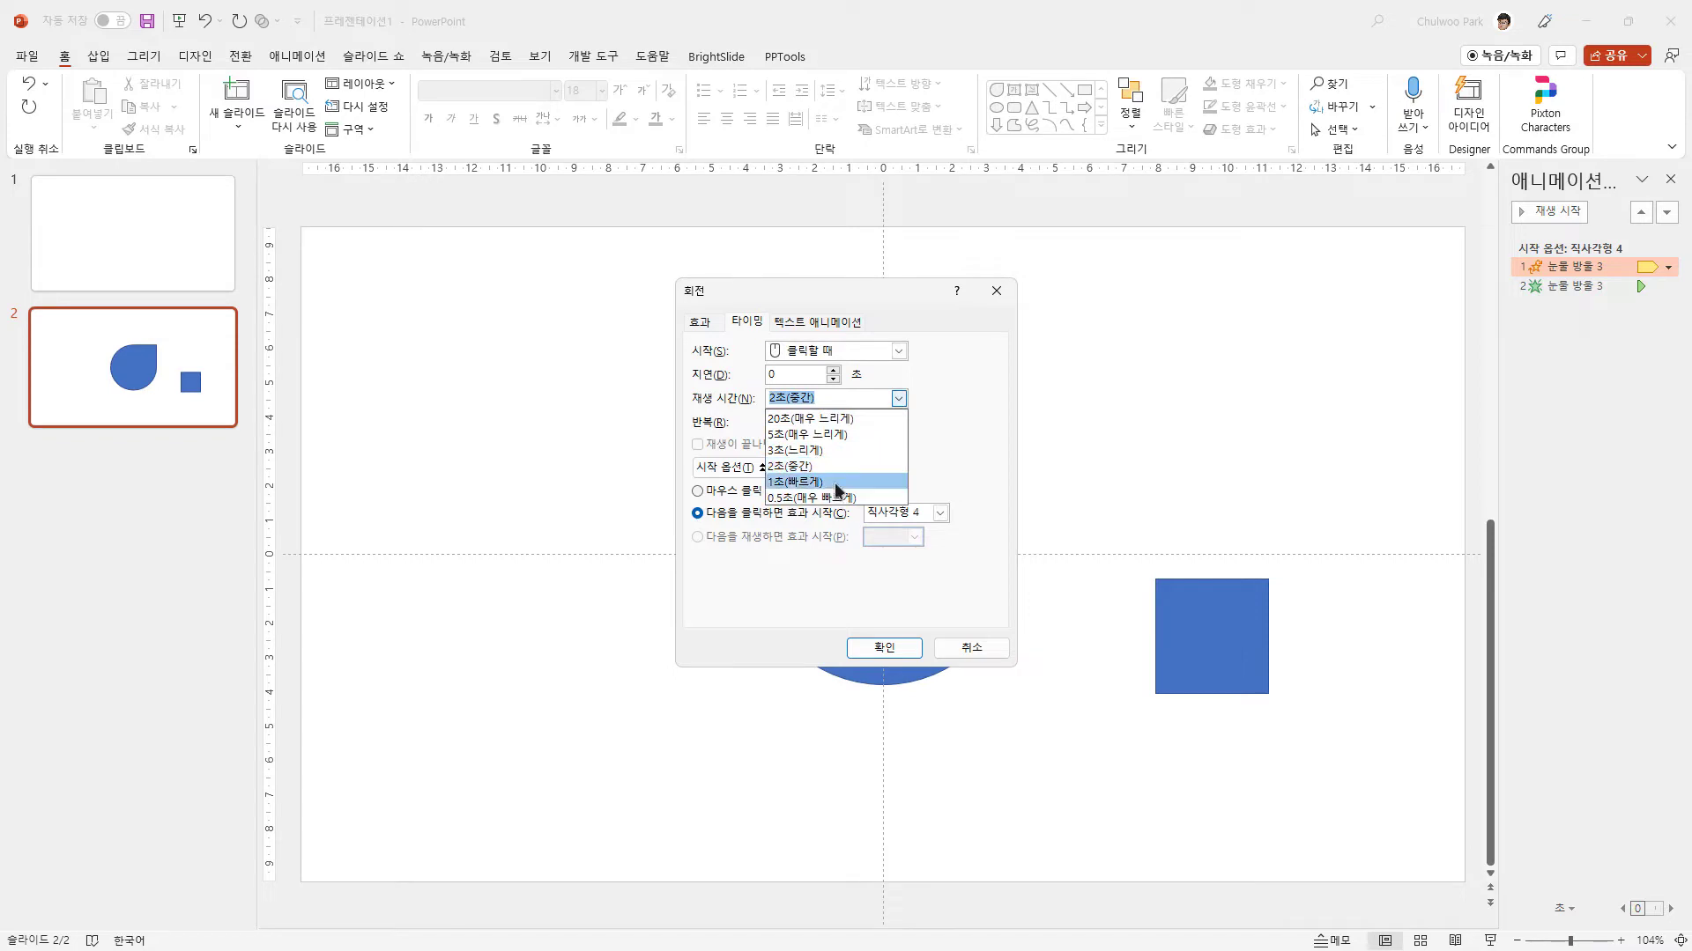
click(836, 497)
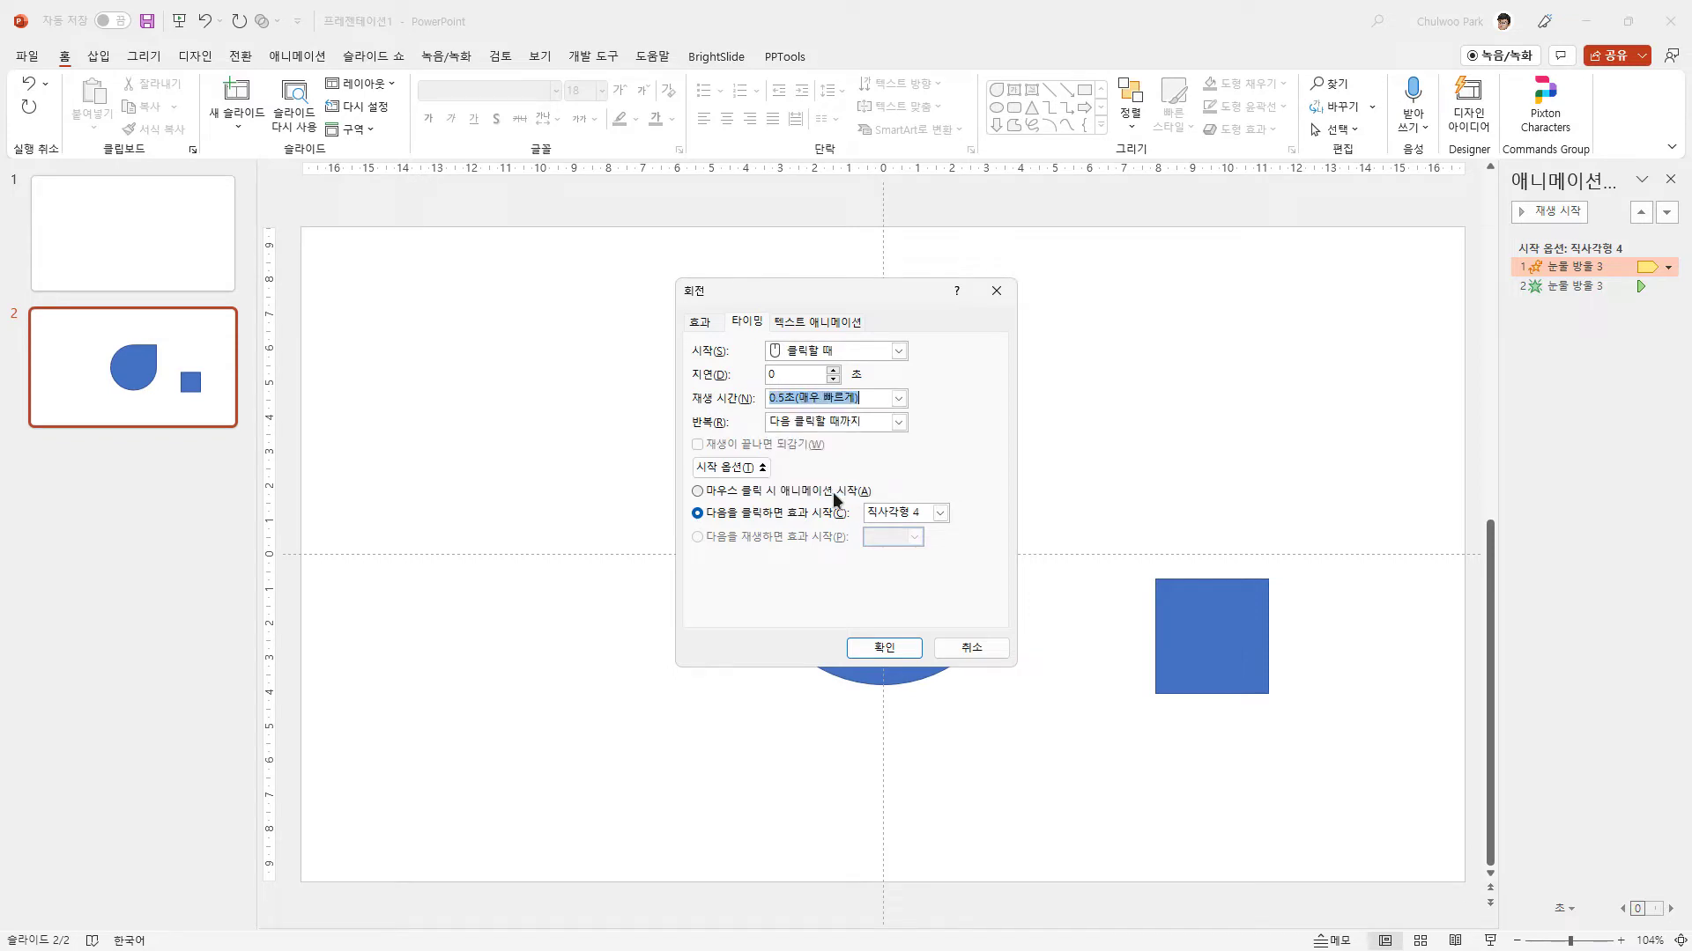
click(894, 650)
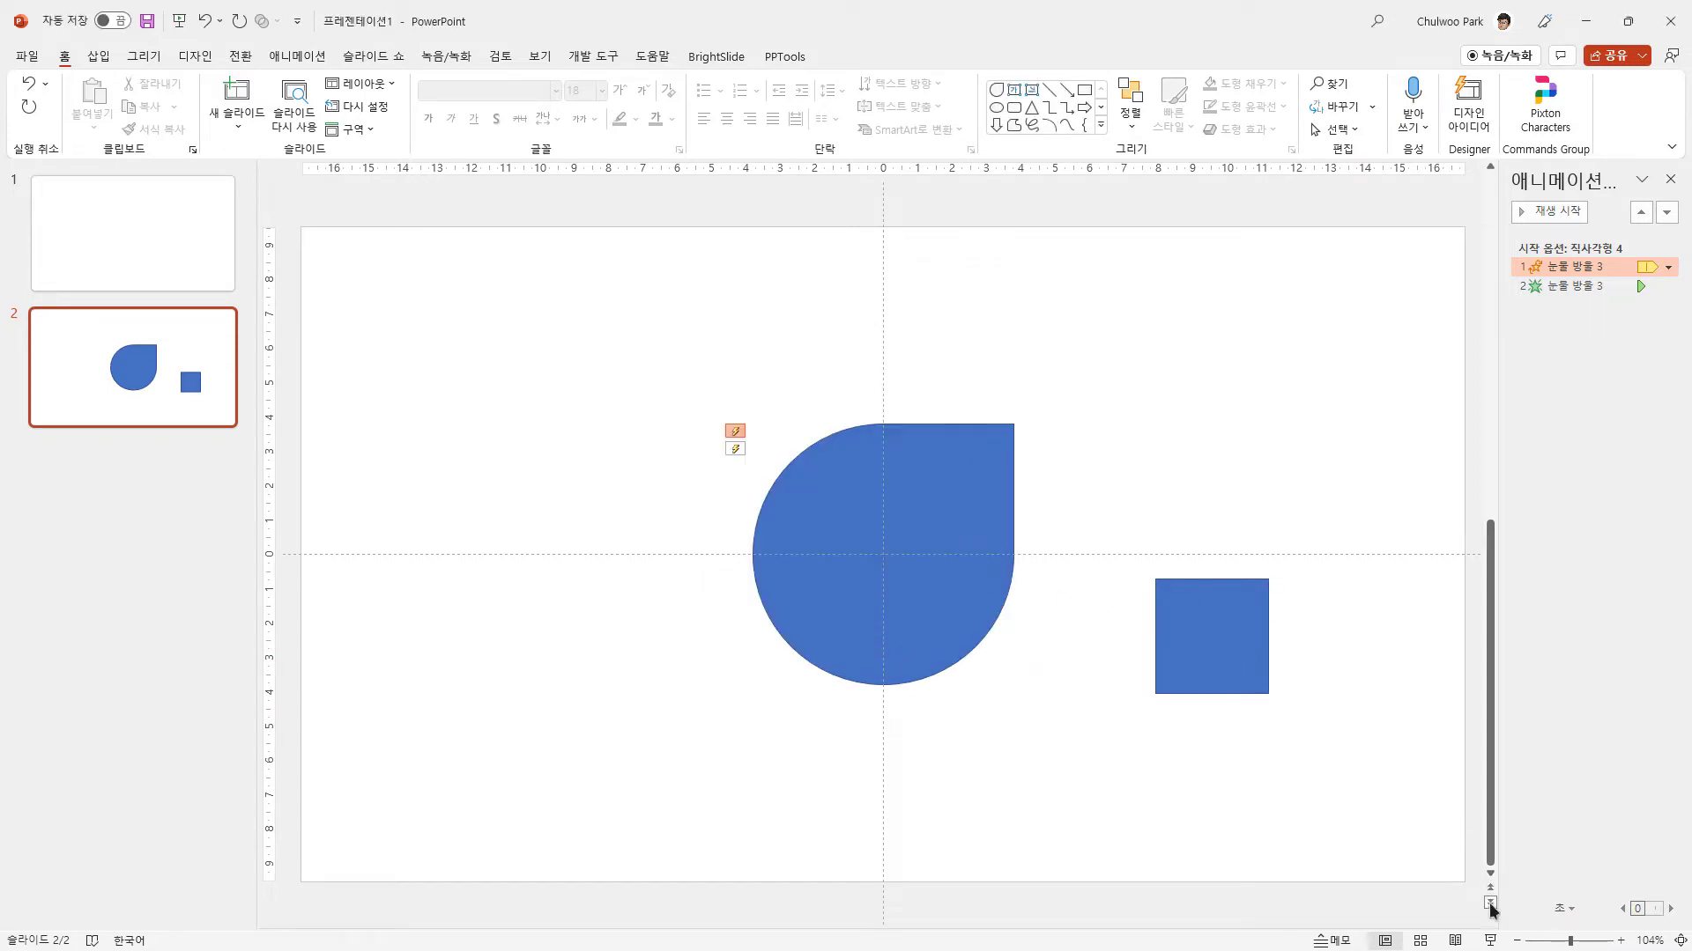
Run the slide show from the current slide and trigger the teardrop's spin with the blue square.
click(1492, 941)
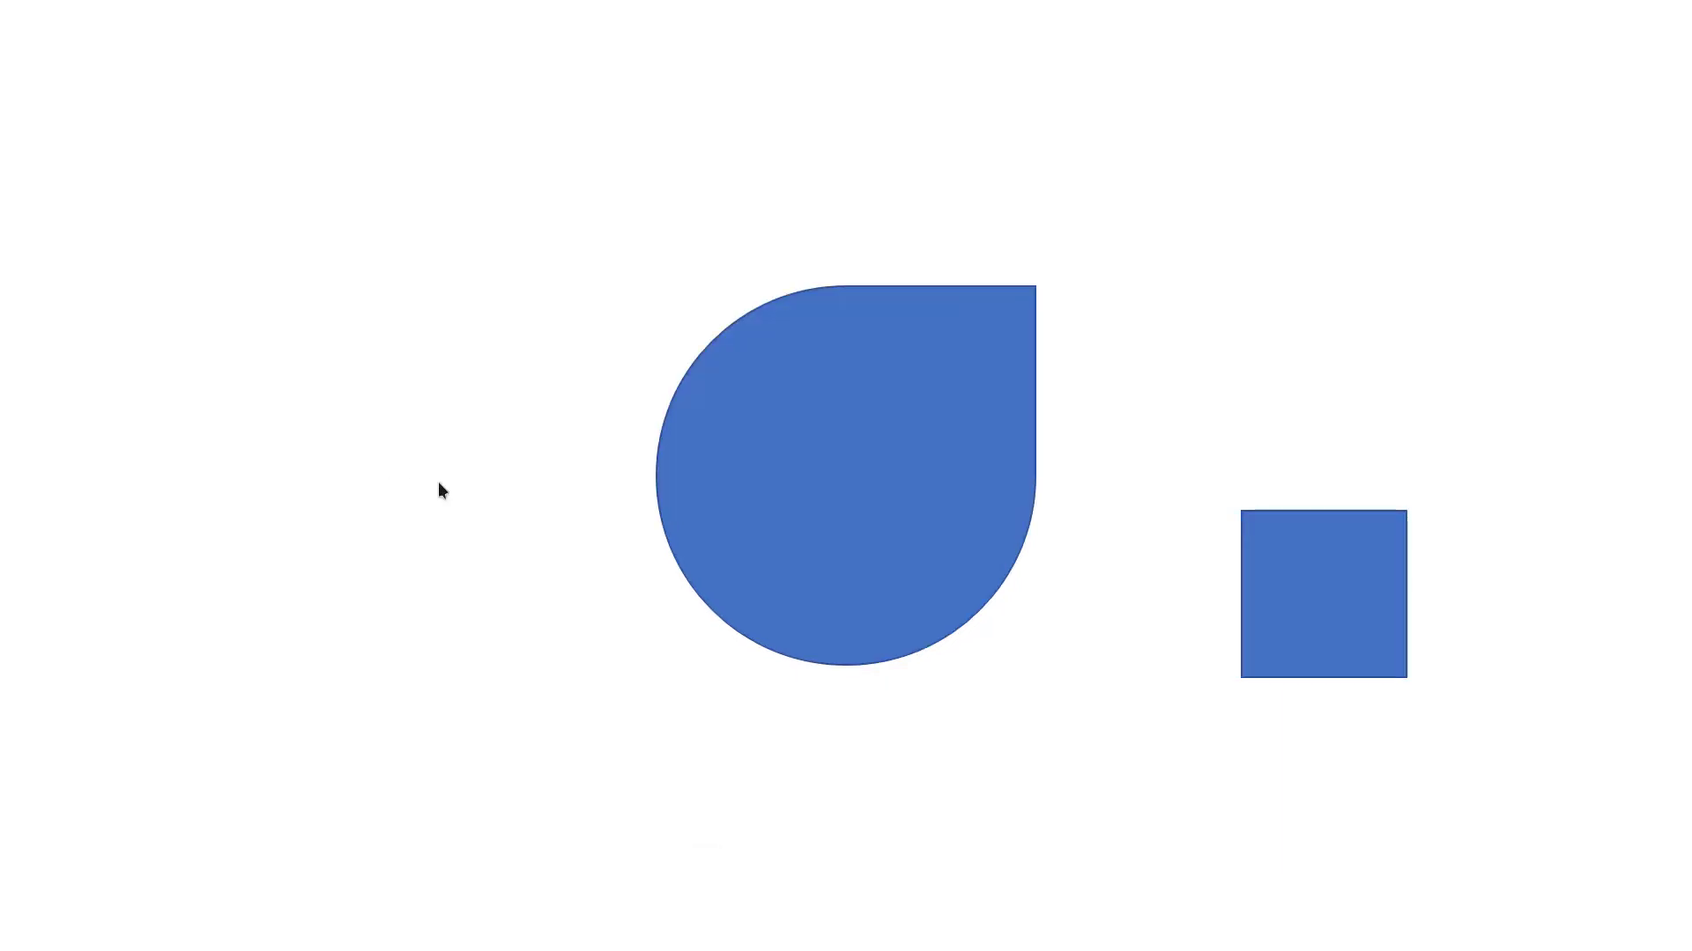
click(1325, 605)
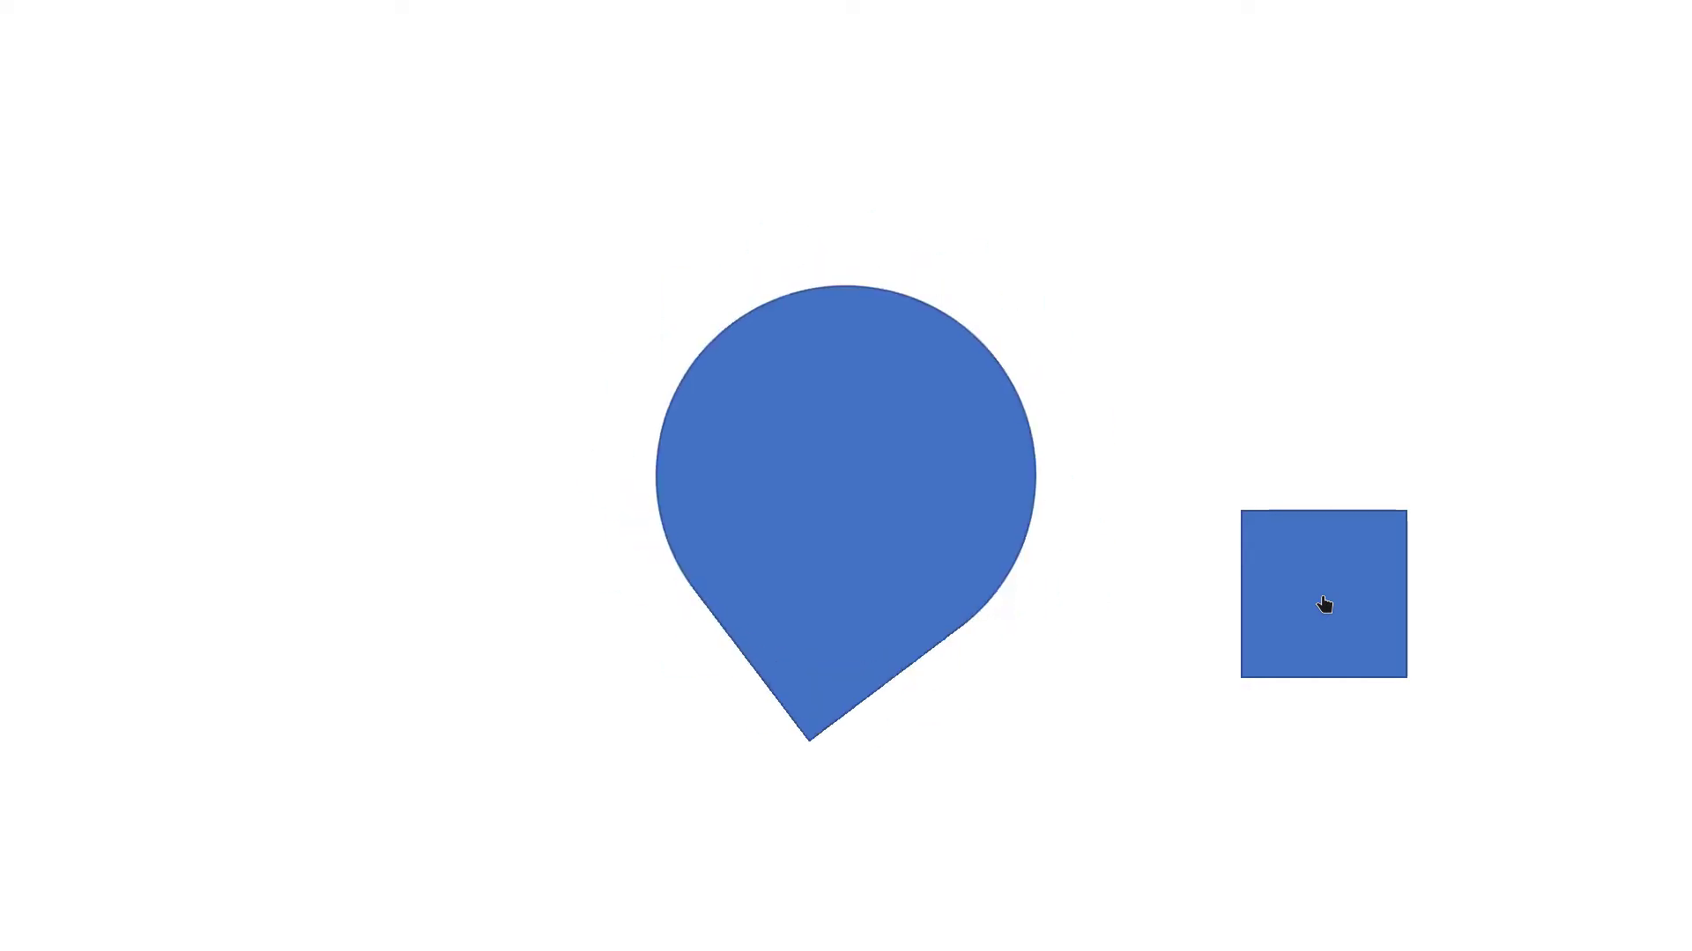
key(Escape)
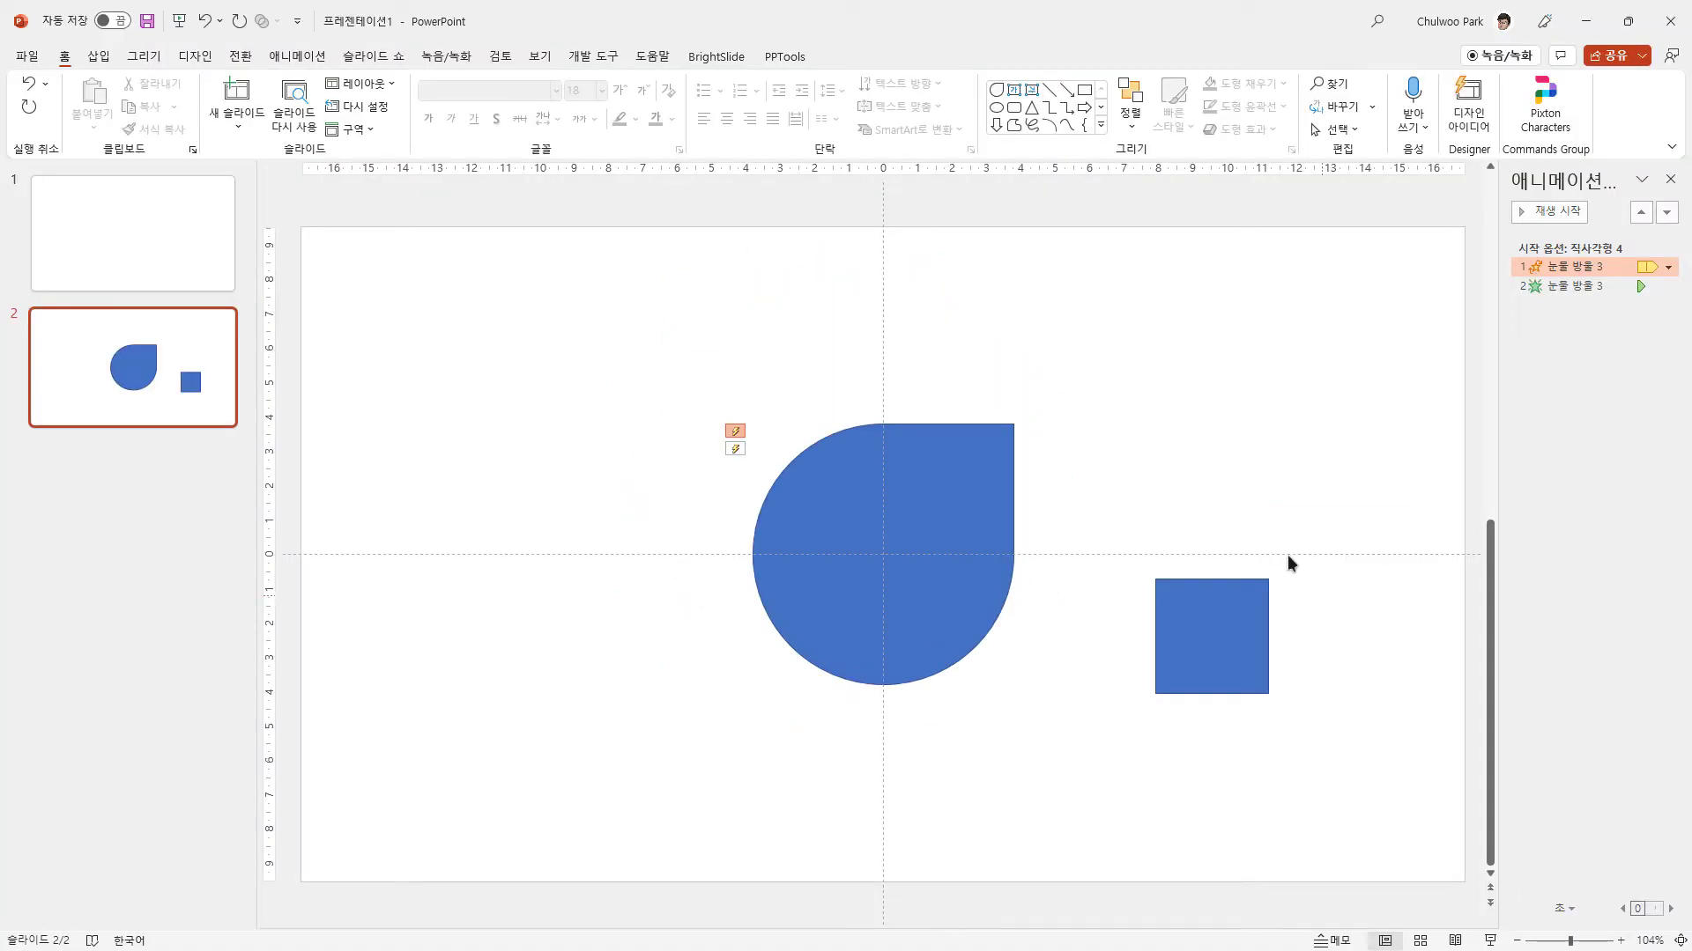
Set the duration of the teardrop's spin effect to 0.01 seconds.
click(921, 483)
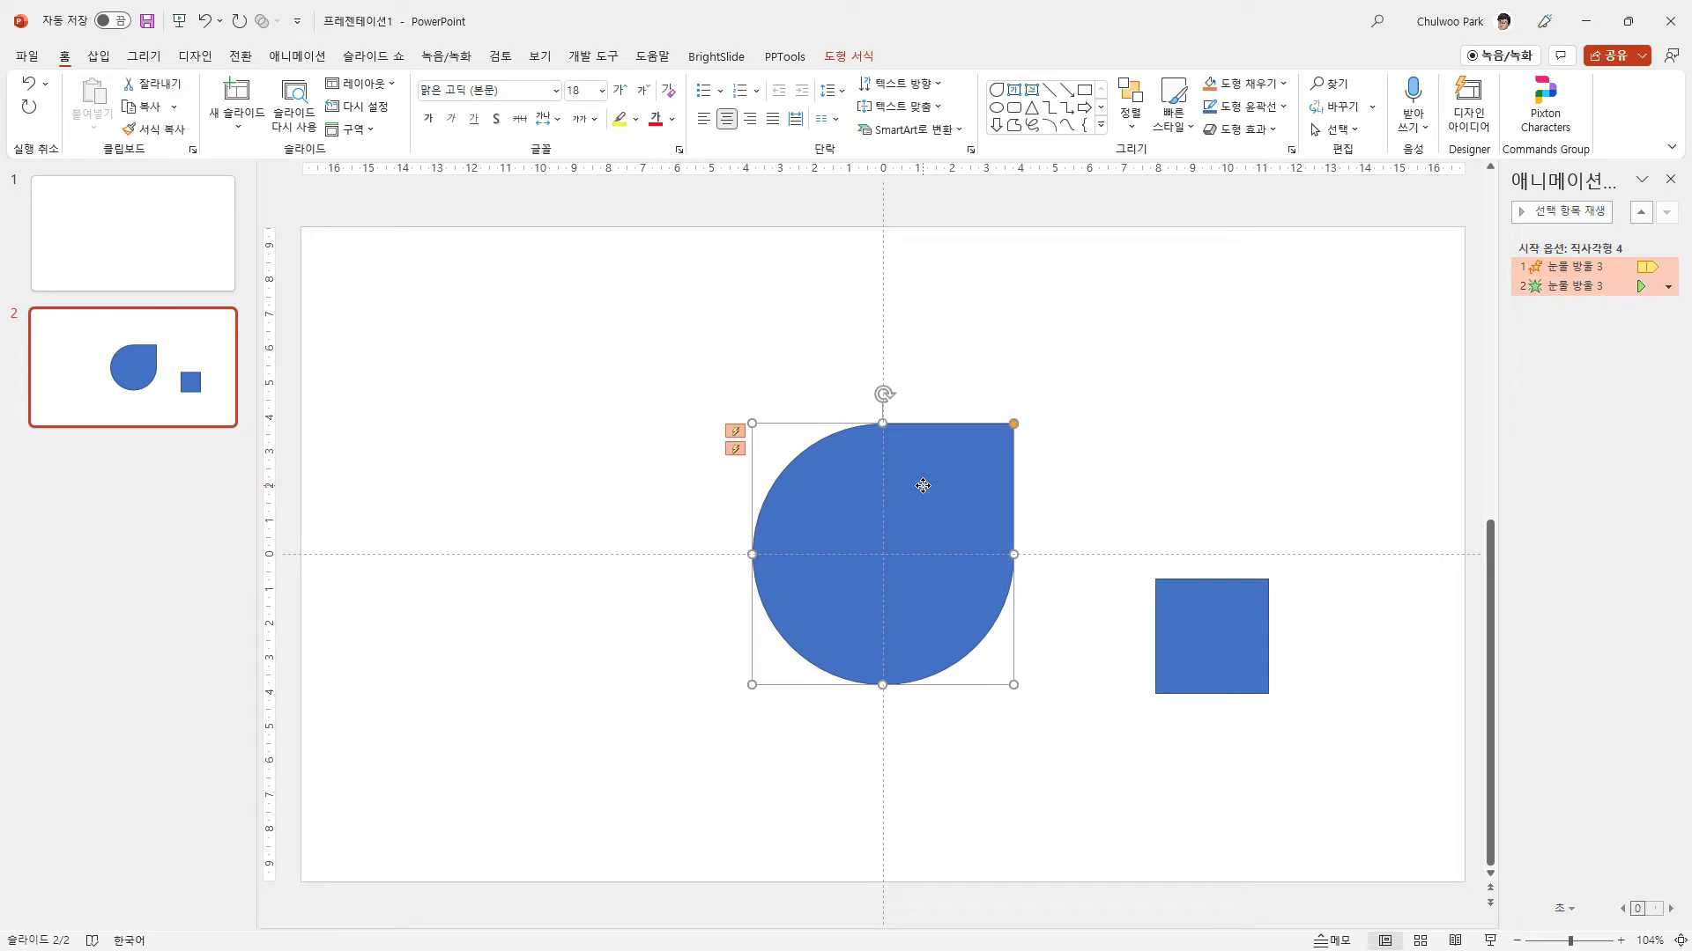
click(1567, 266)
click(1575, 266)
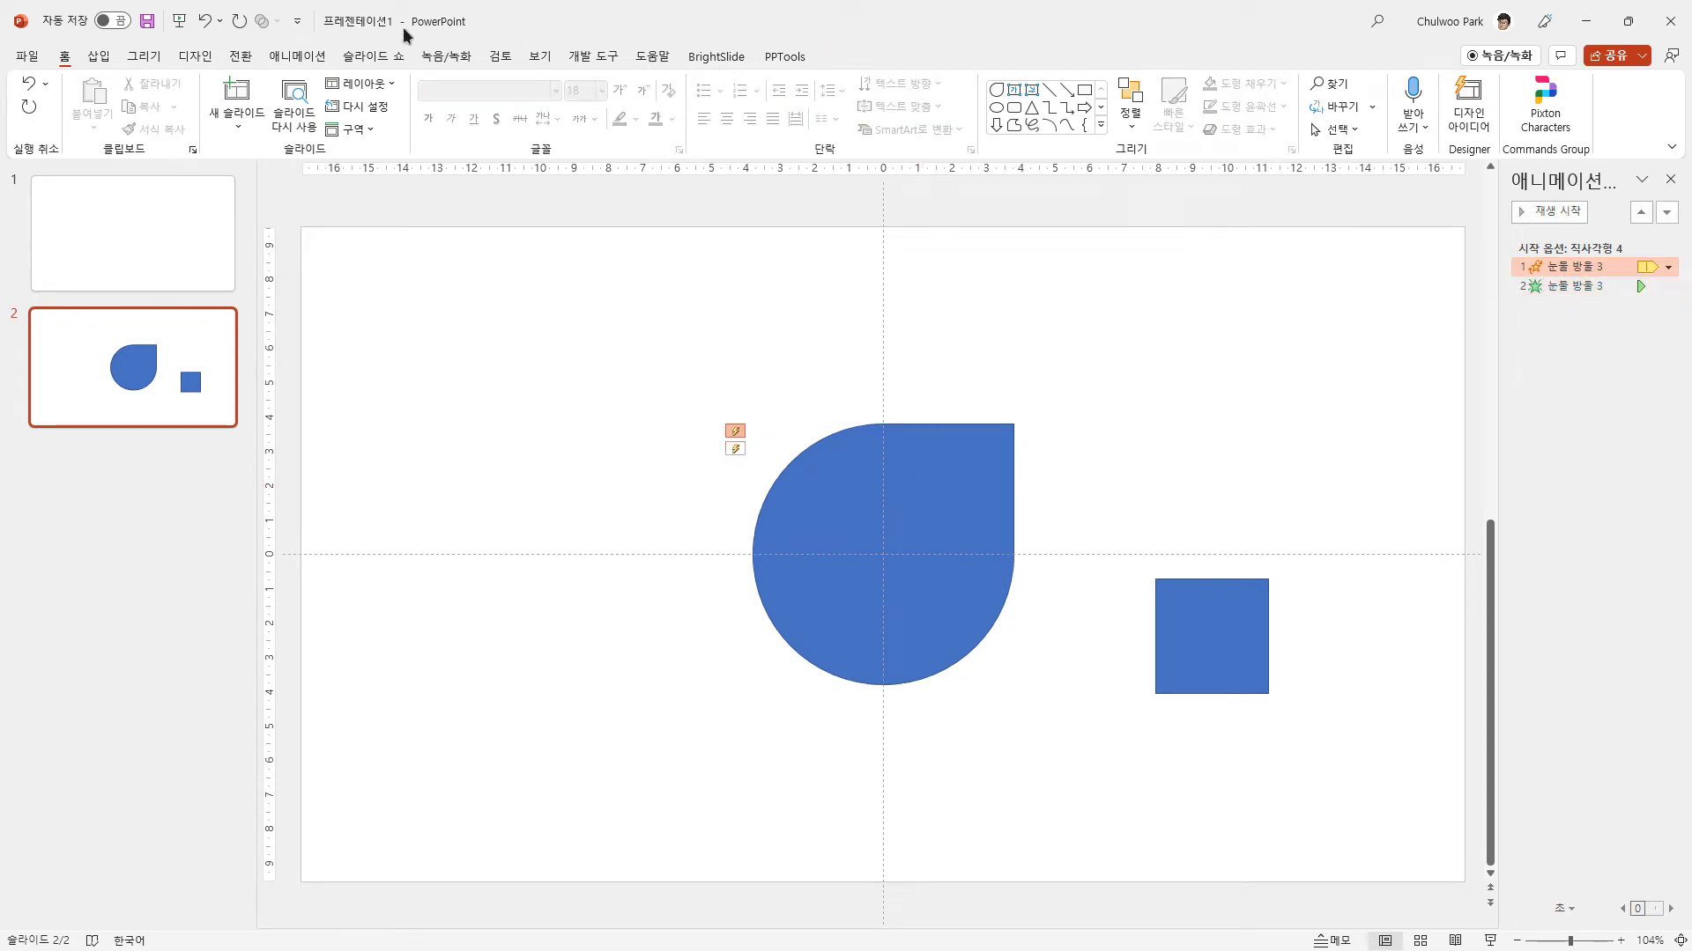
click(299, 56)
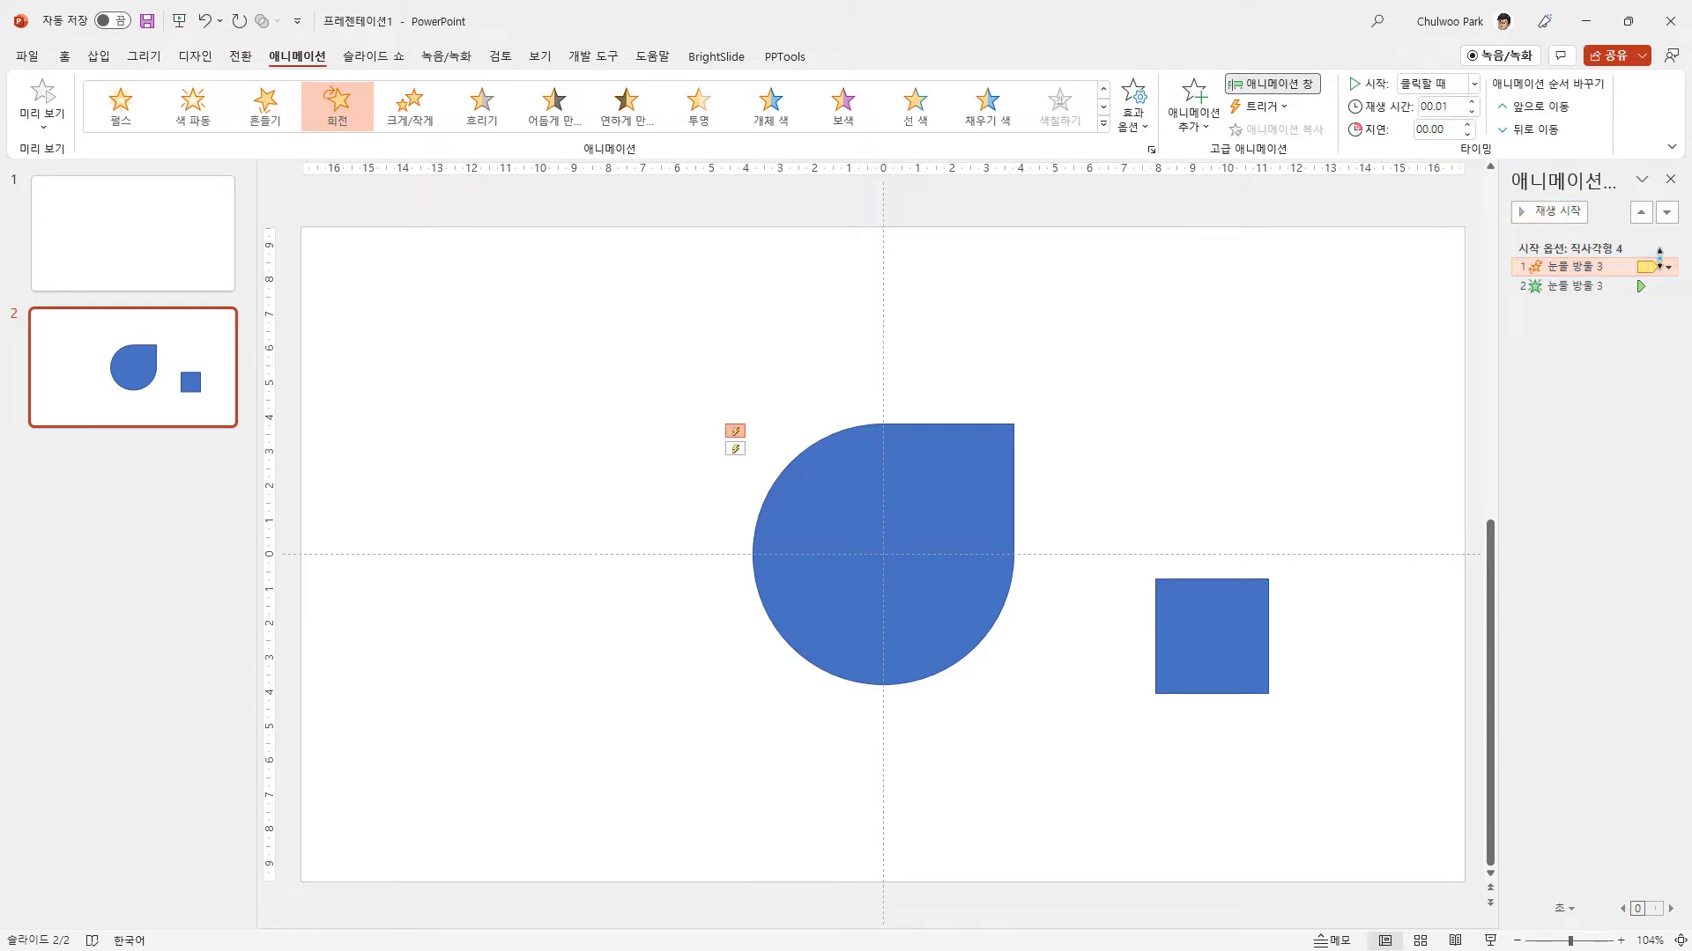
click(1668, 267)
click(1583, 368)
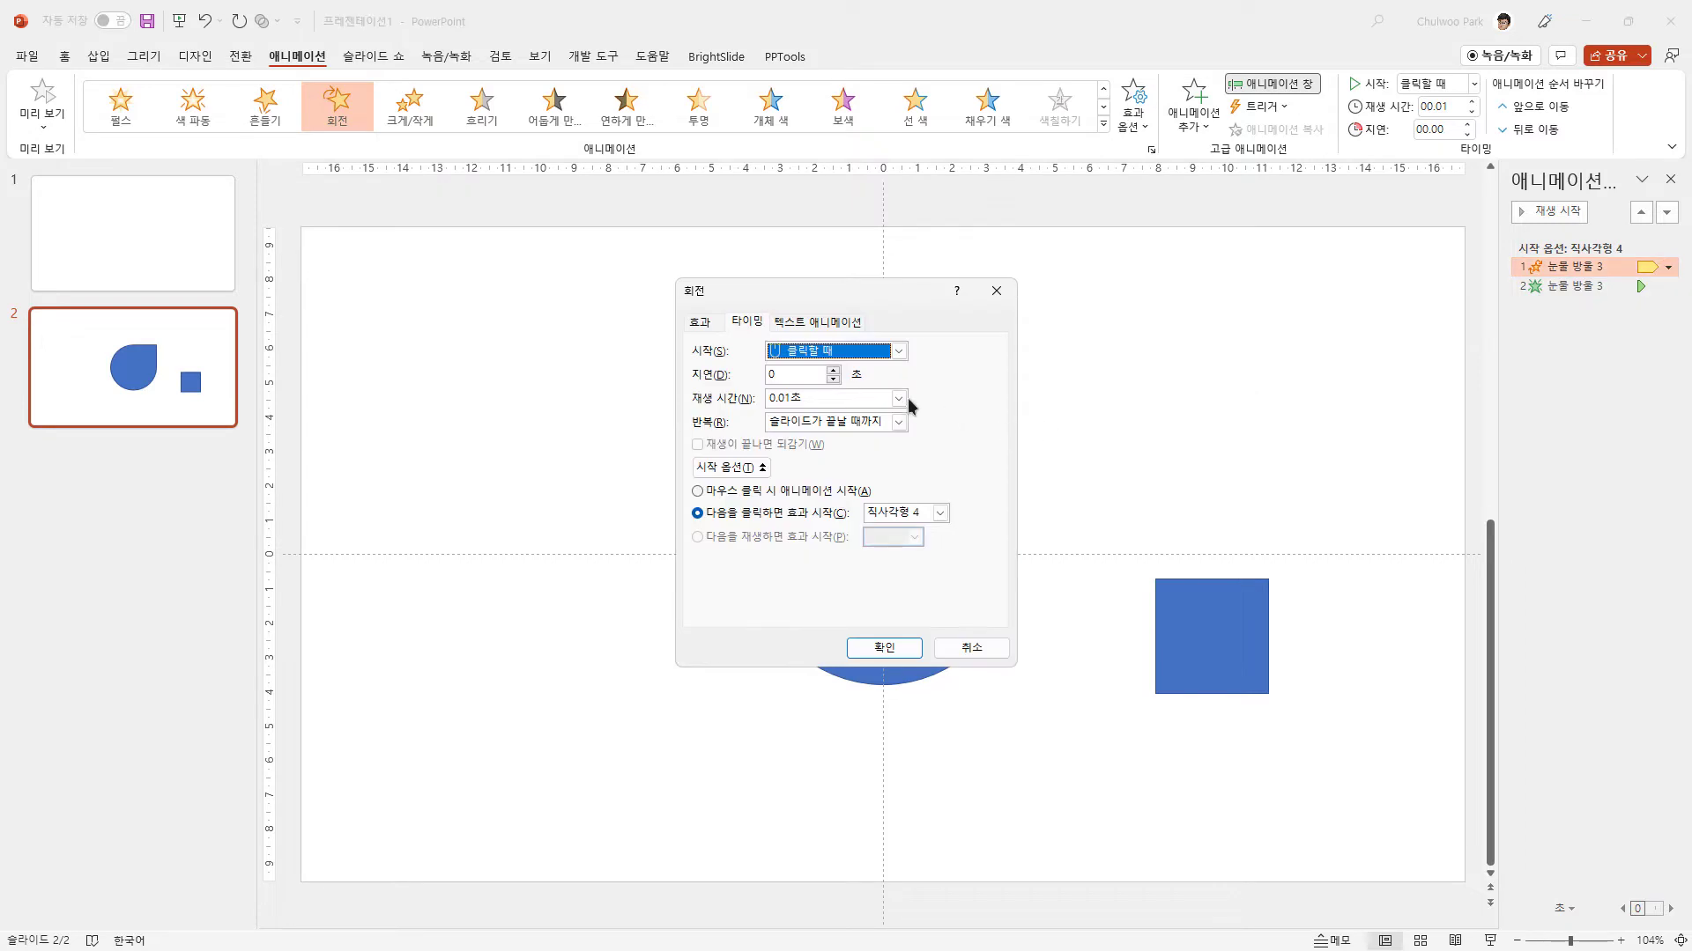
click(898, 398)
click(944, 375)
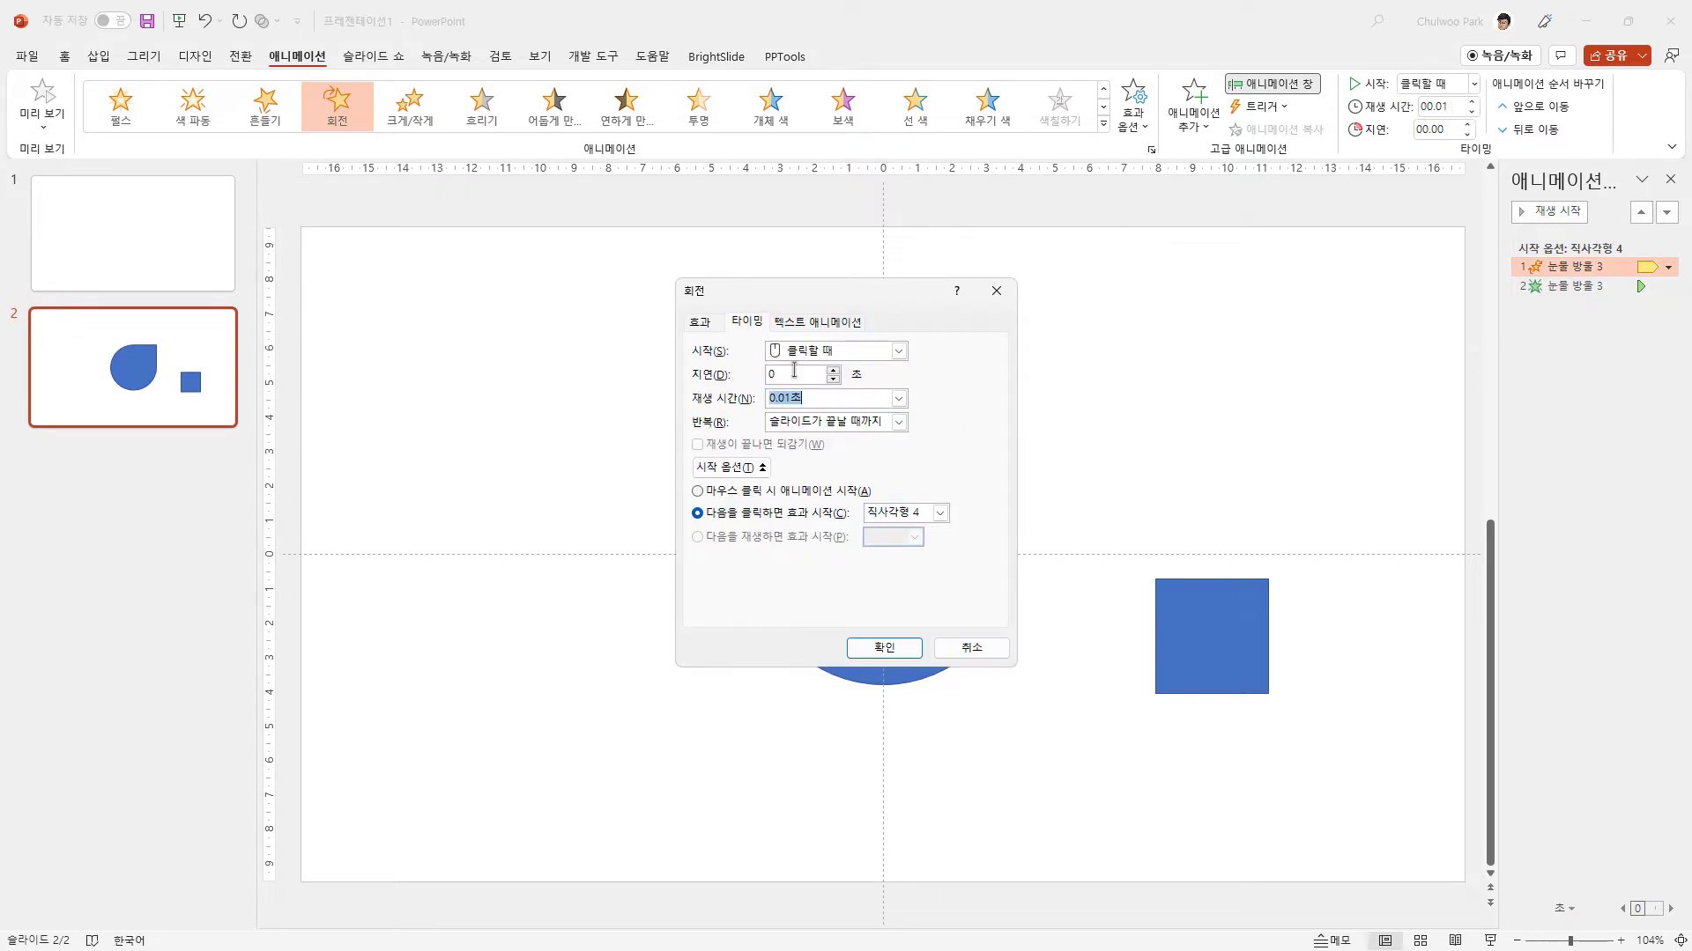
click(898, 398)
click(923, 374)
click(977, 648)
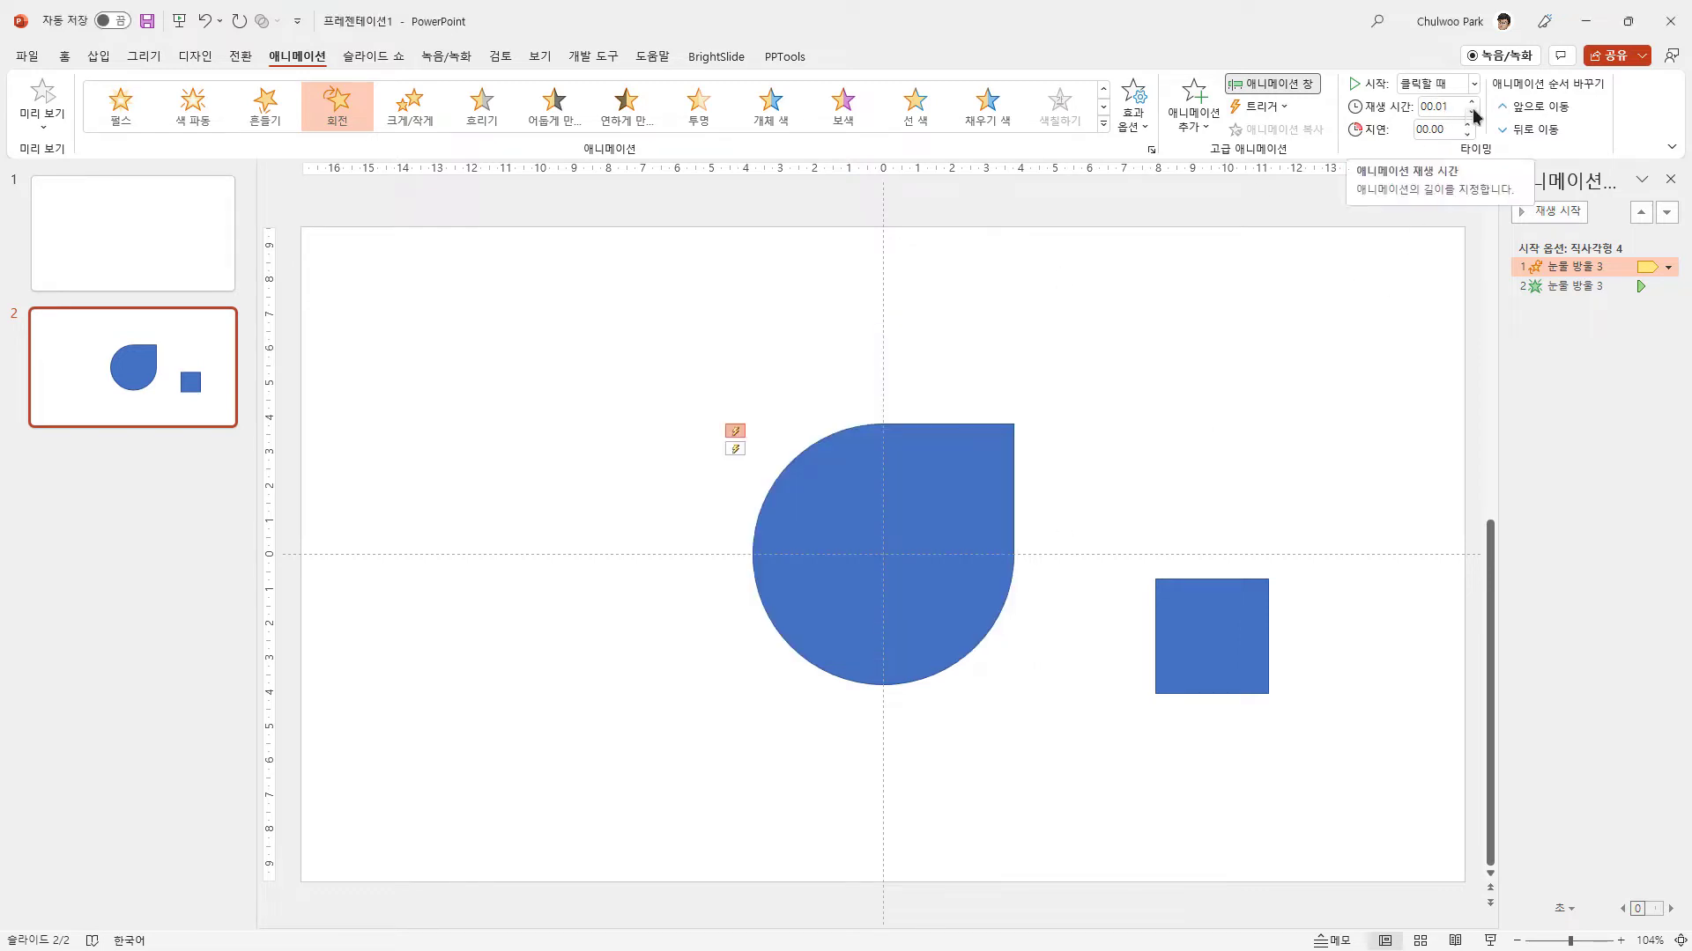
Set the spin effect's duration to 0.25 seconds and test it in the slide show by triggering it with the square.
click(1473, 112)
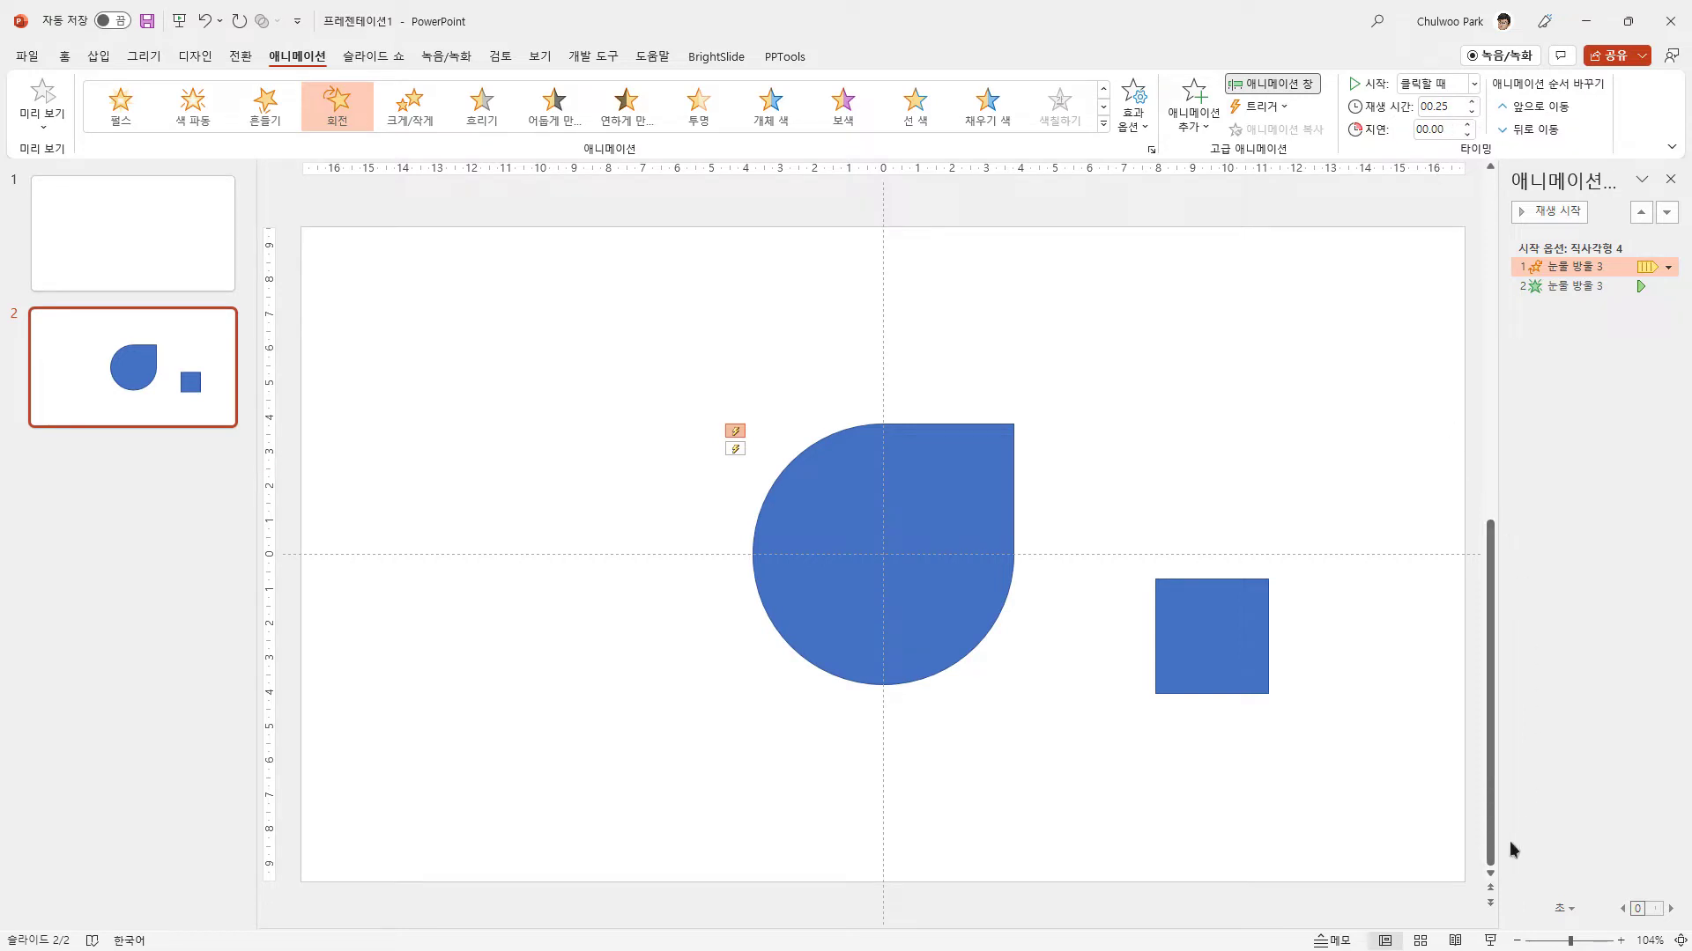
click(1488, 941)
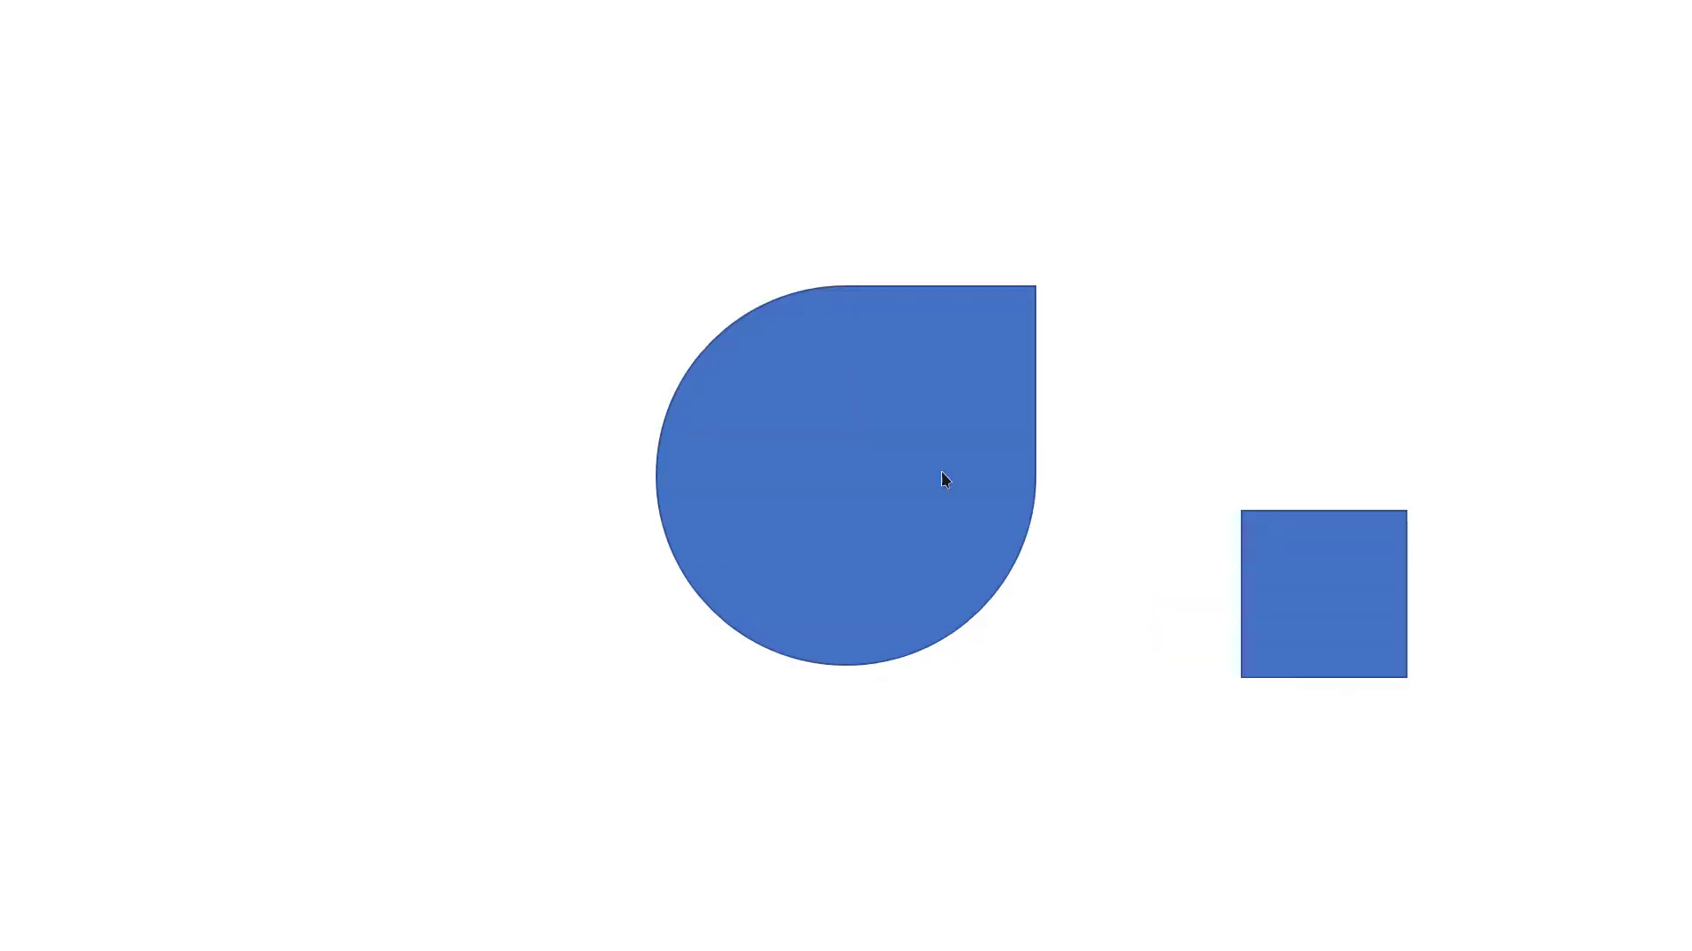
click(1326, 577)
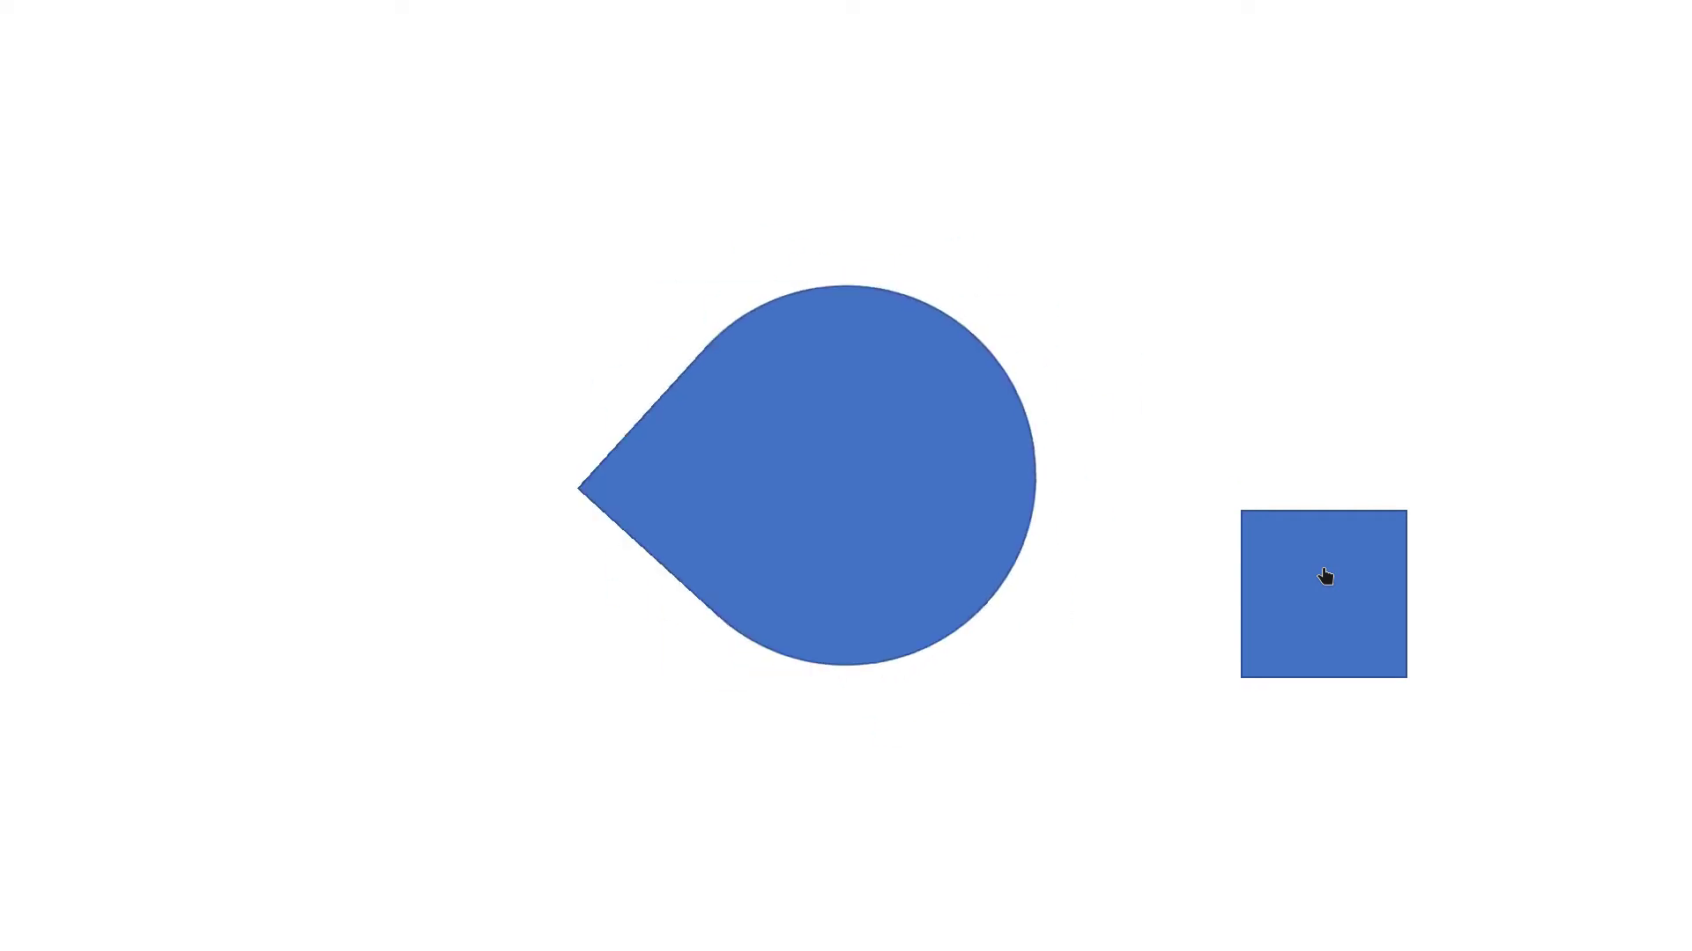
click(1326, 577)
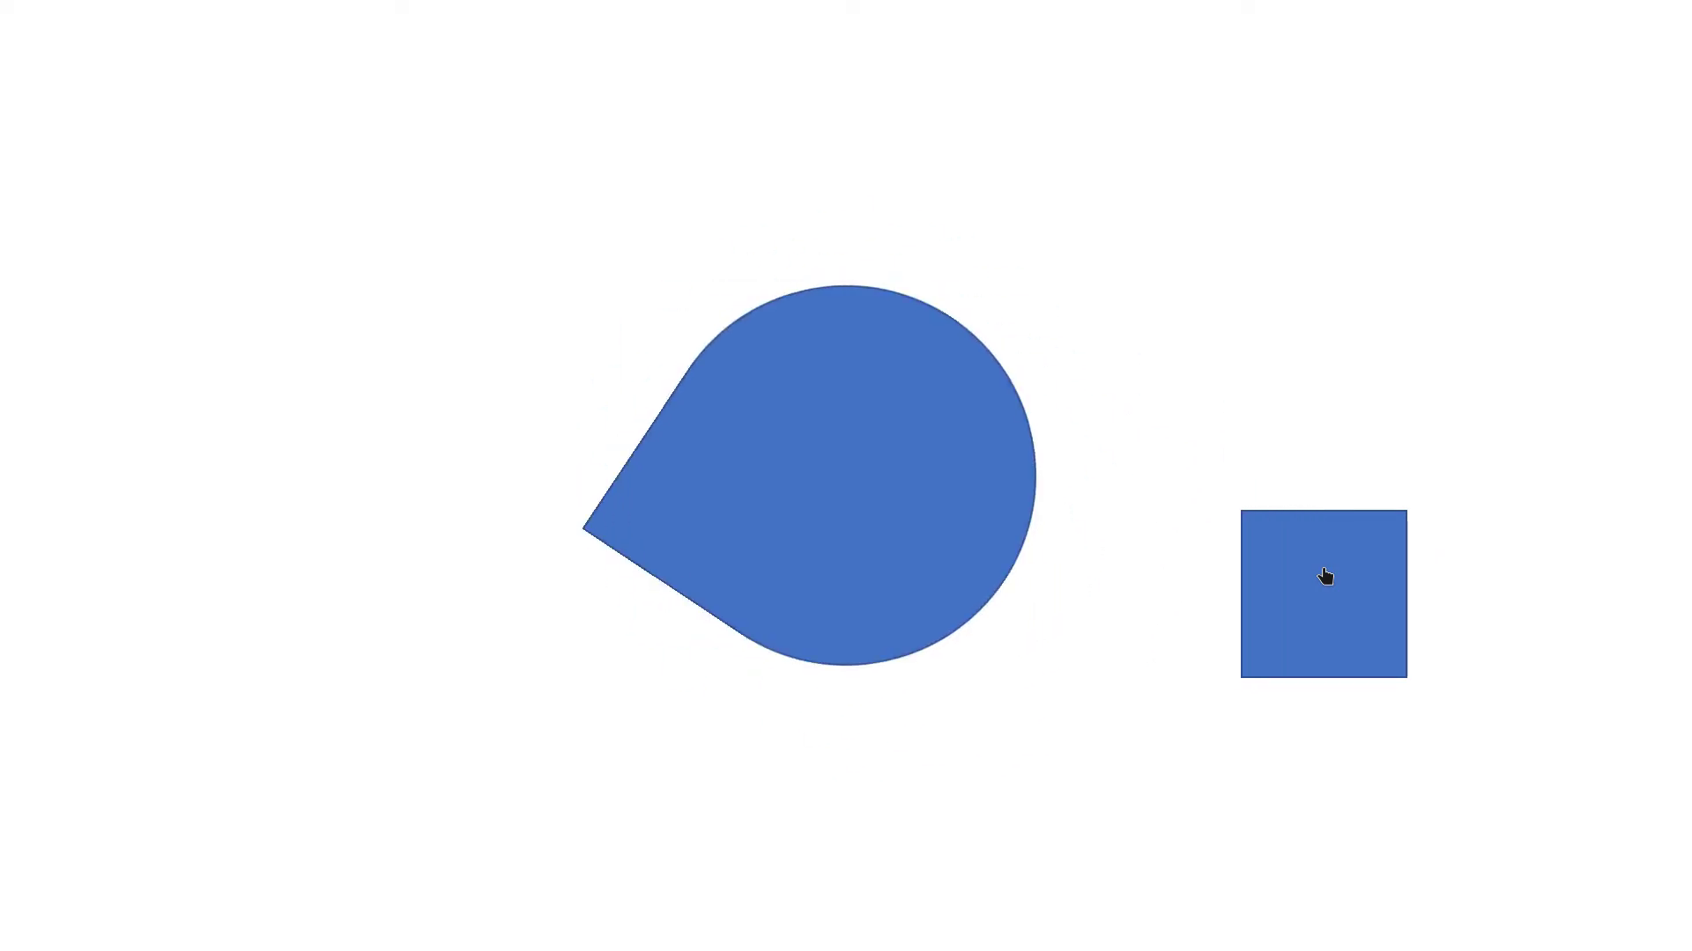
key(Escape)
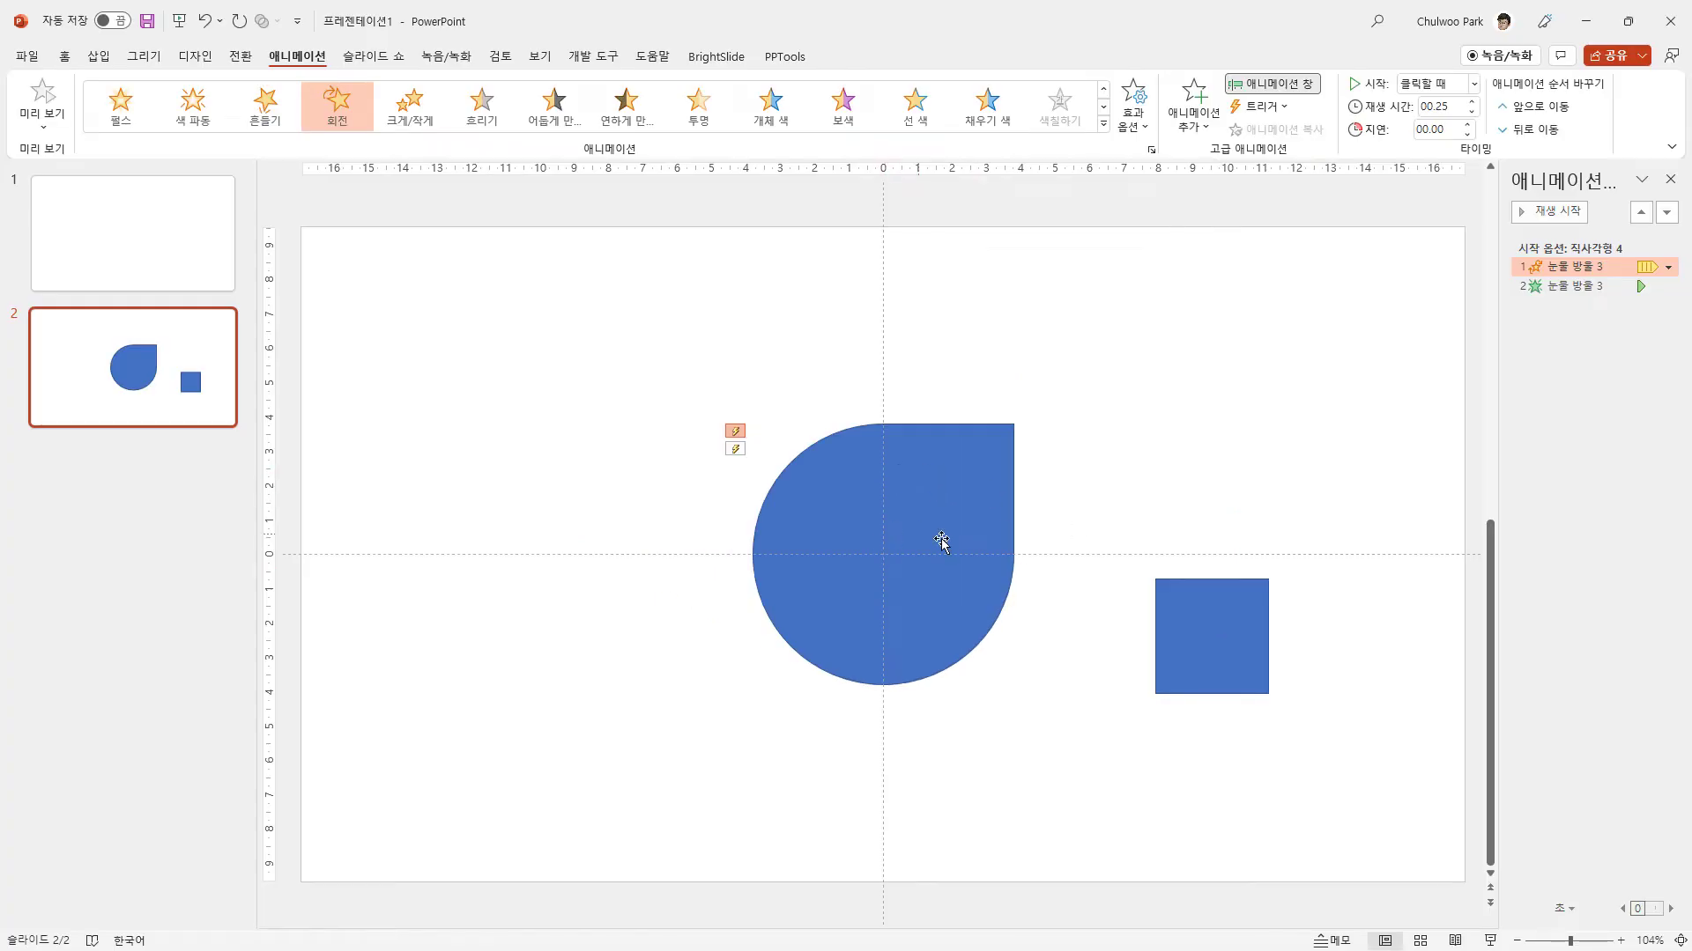
Delete the blue trigger square beside the teardrop.
click(1200, 635)
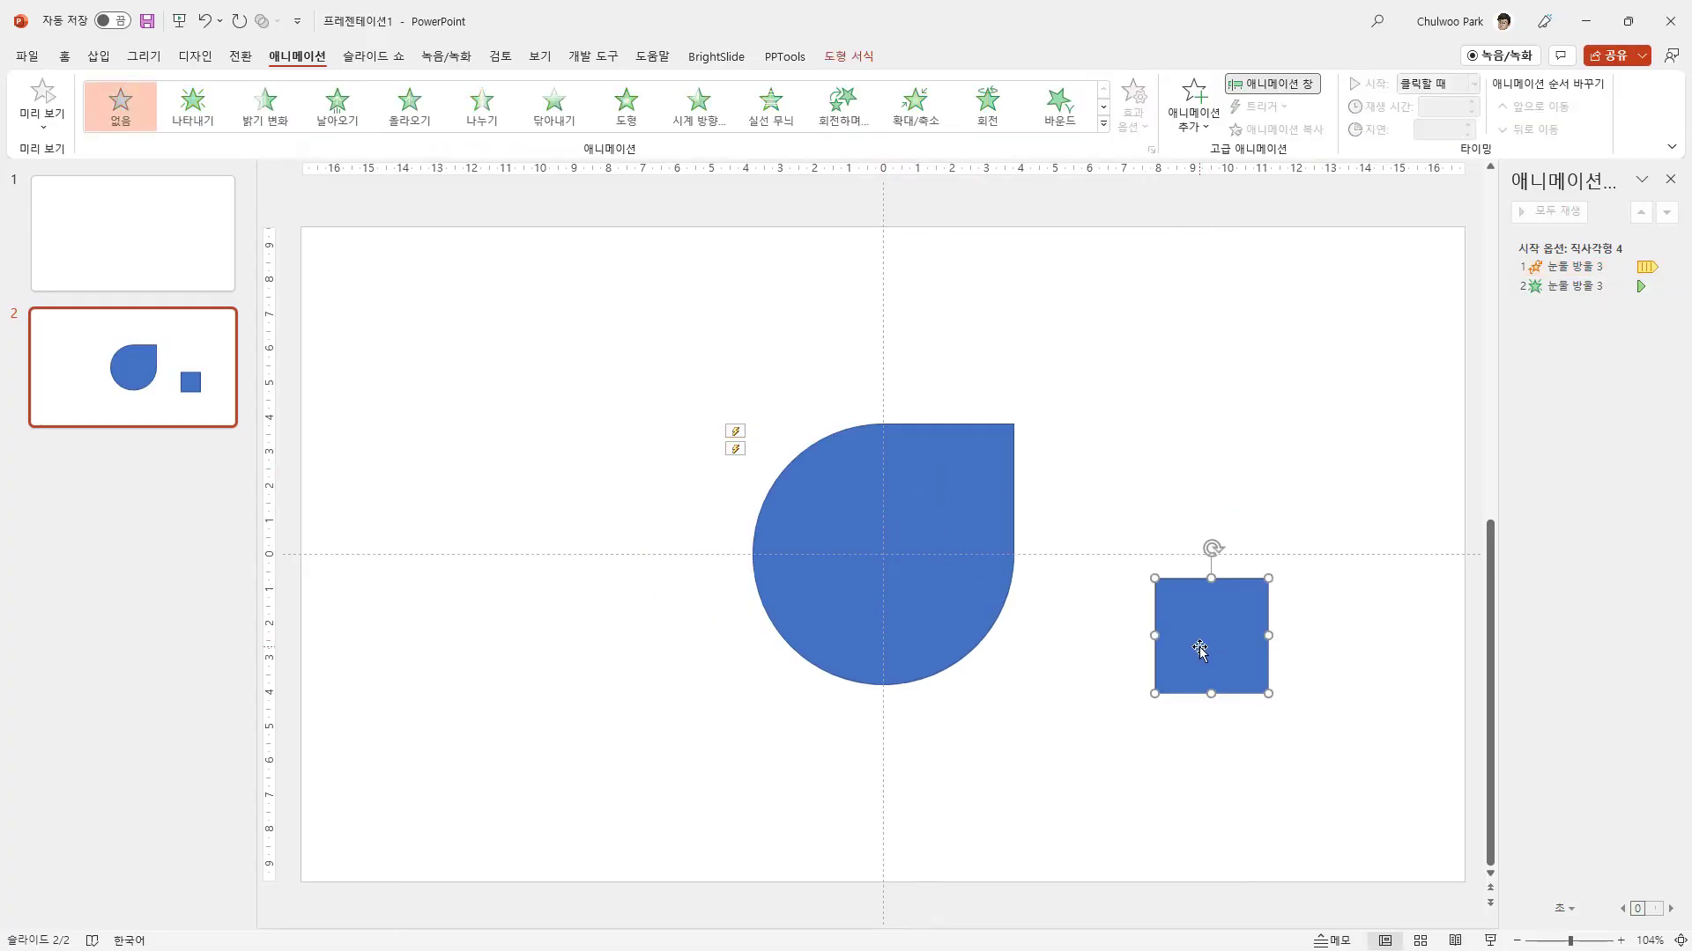
key(Delete)
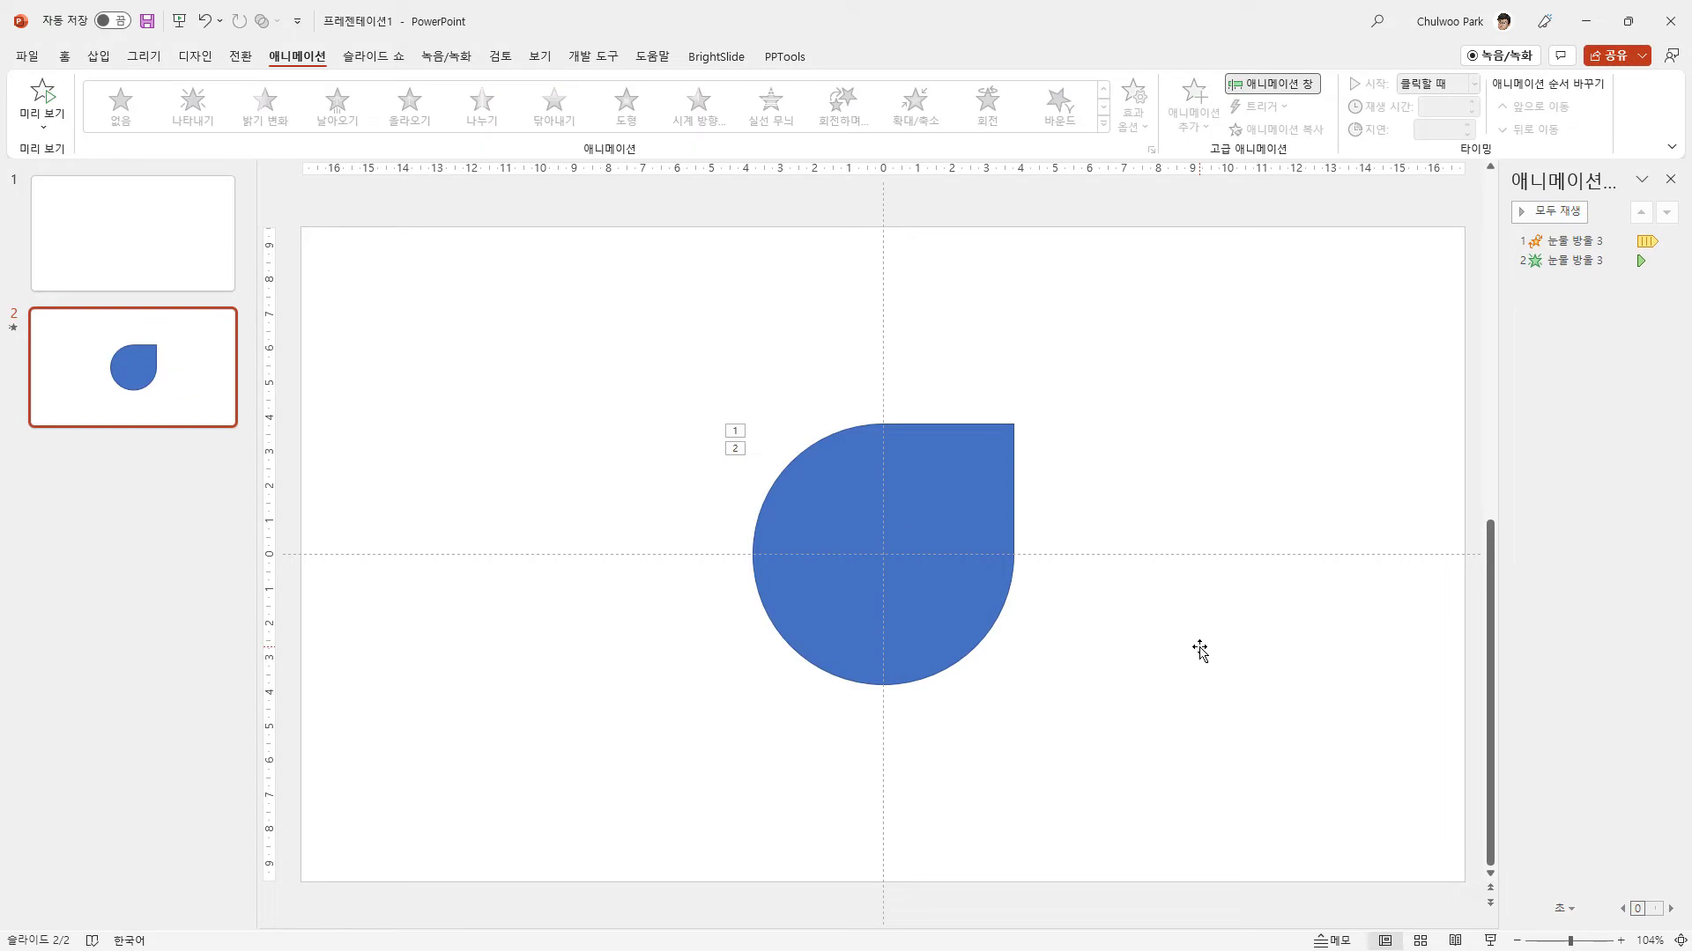
Insert the solid play triangle icon found by searching "재생" and place it to the left of the teardrop.
click(104, 60)
click(396, 101)
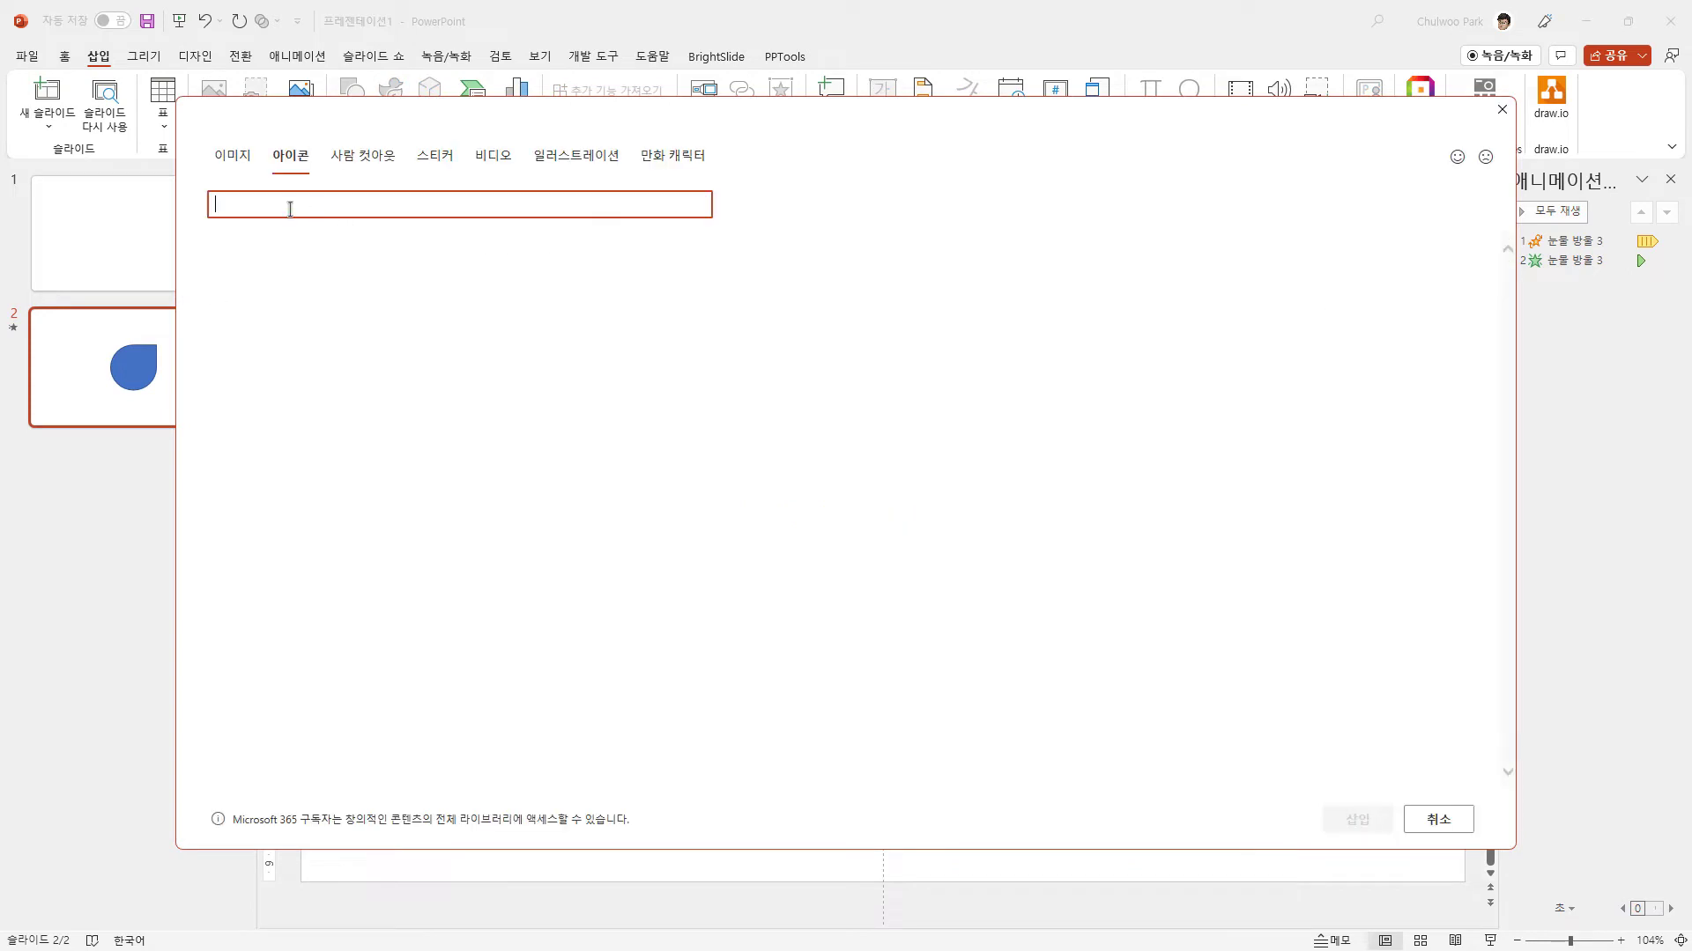
text(재생)
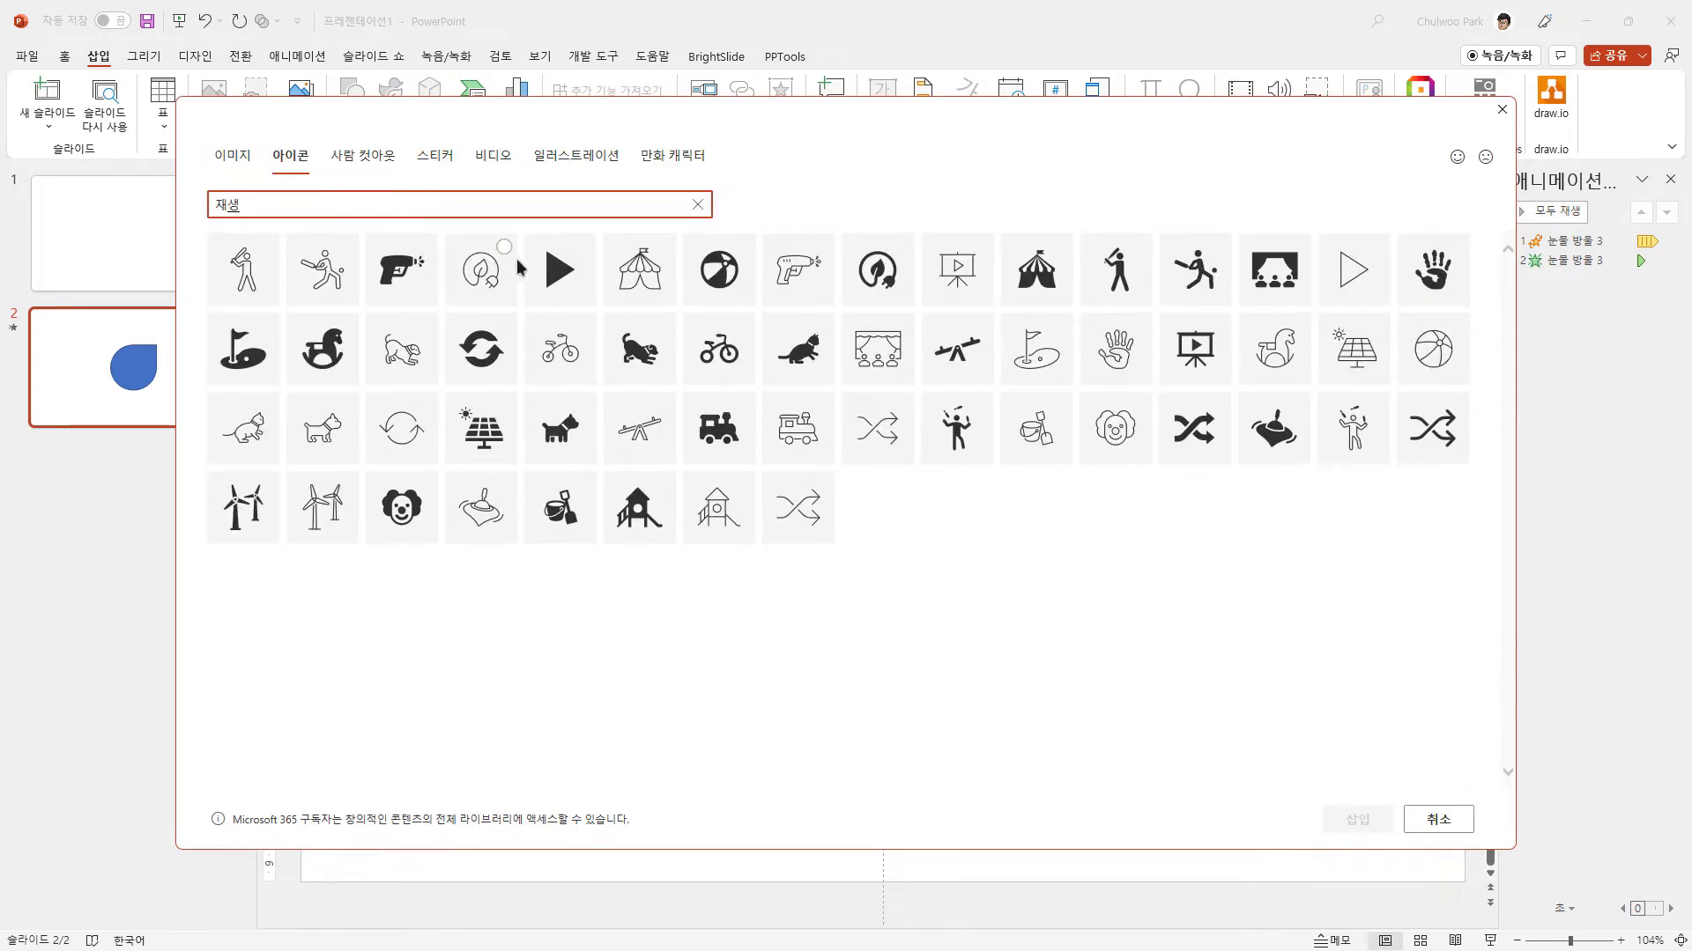
click(560, 269)
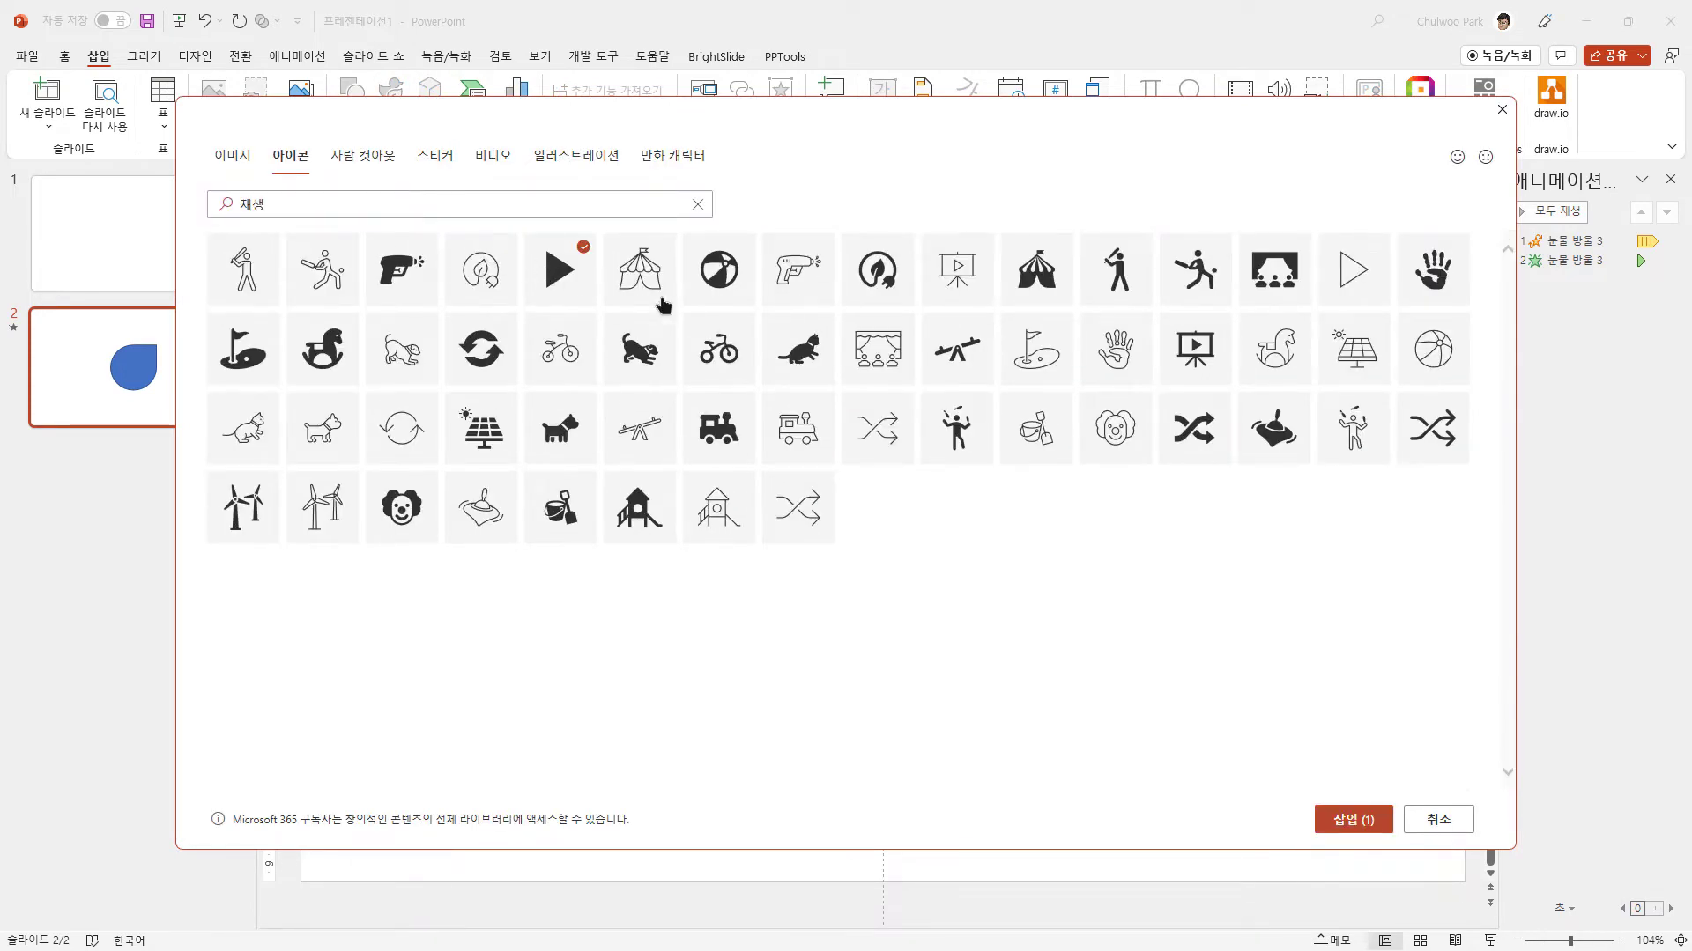
click(1353, 819)
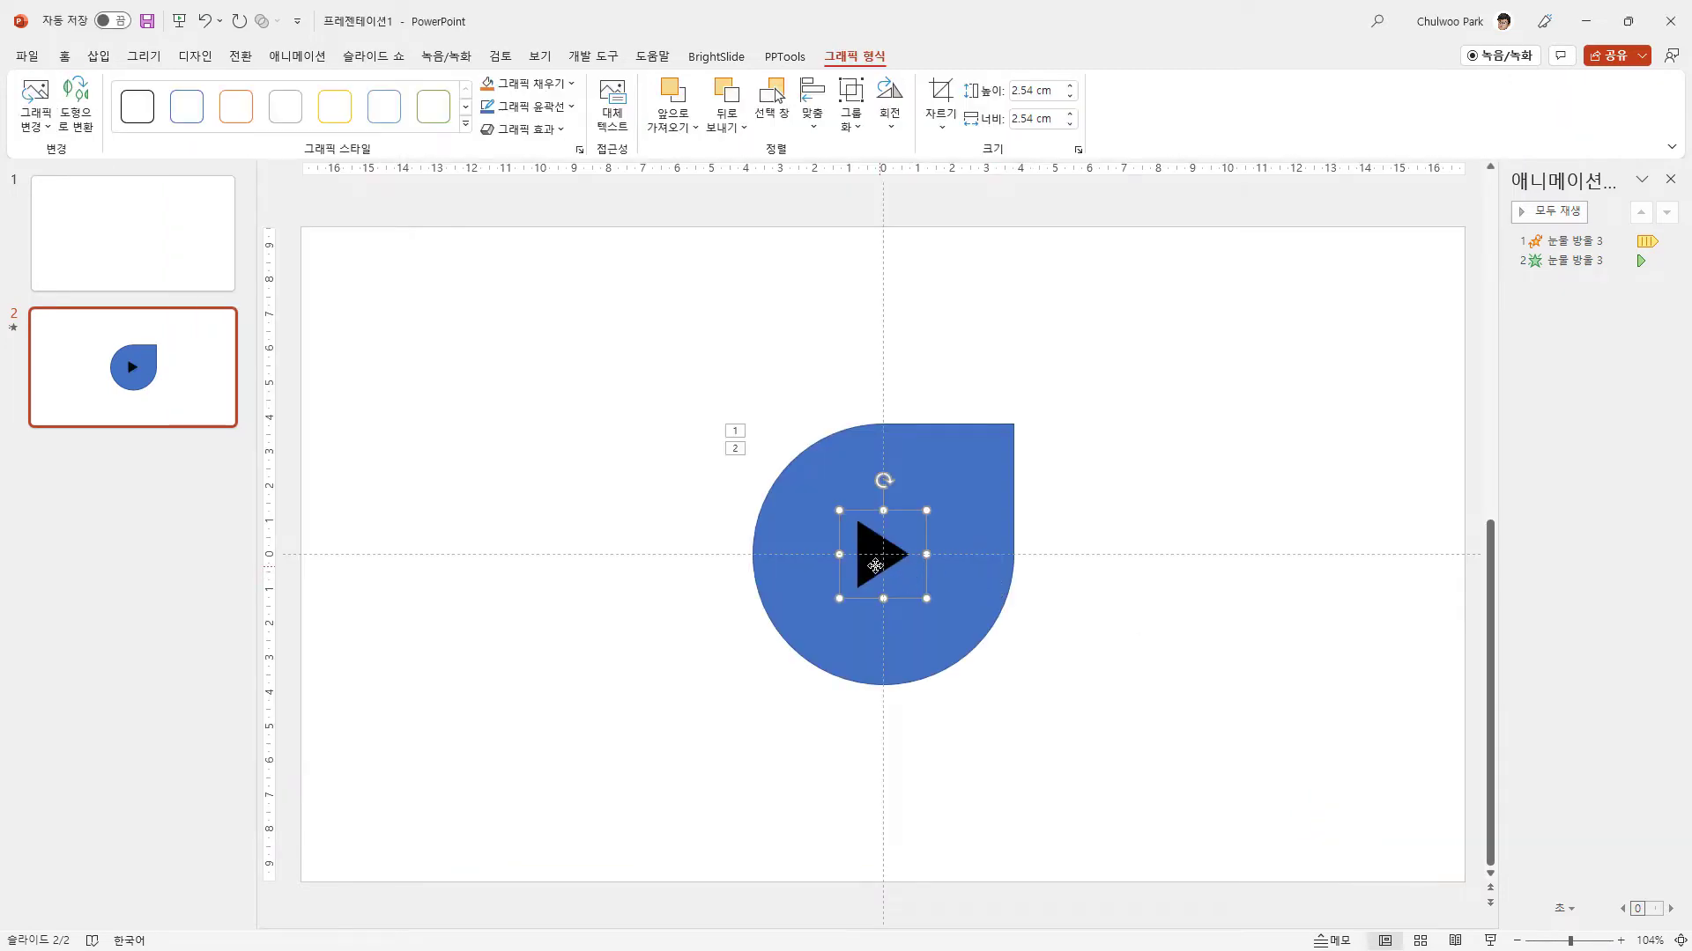
drag(875, 566, 513, 646)
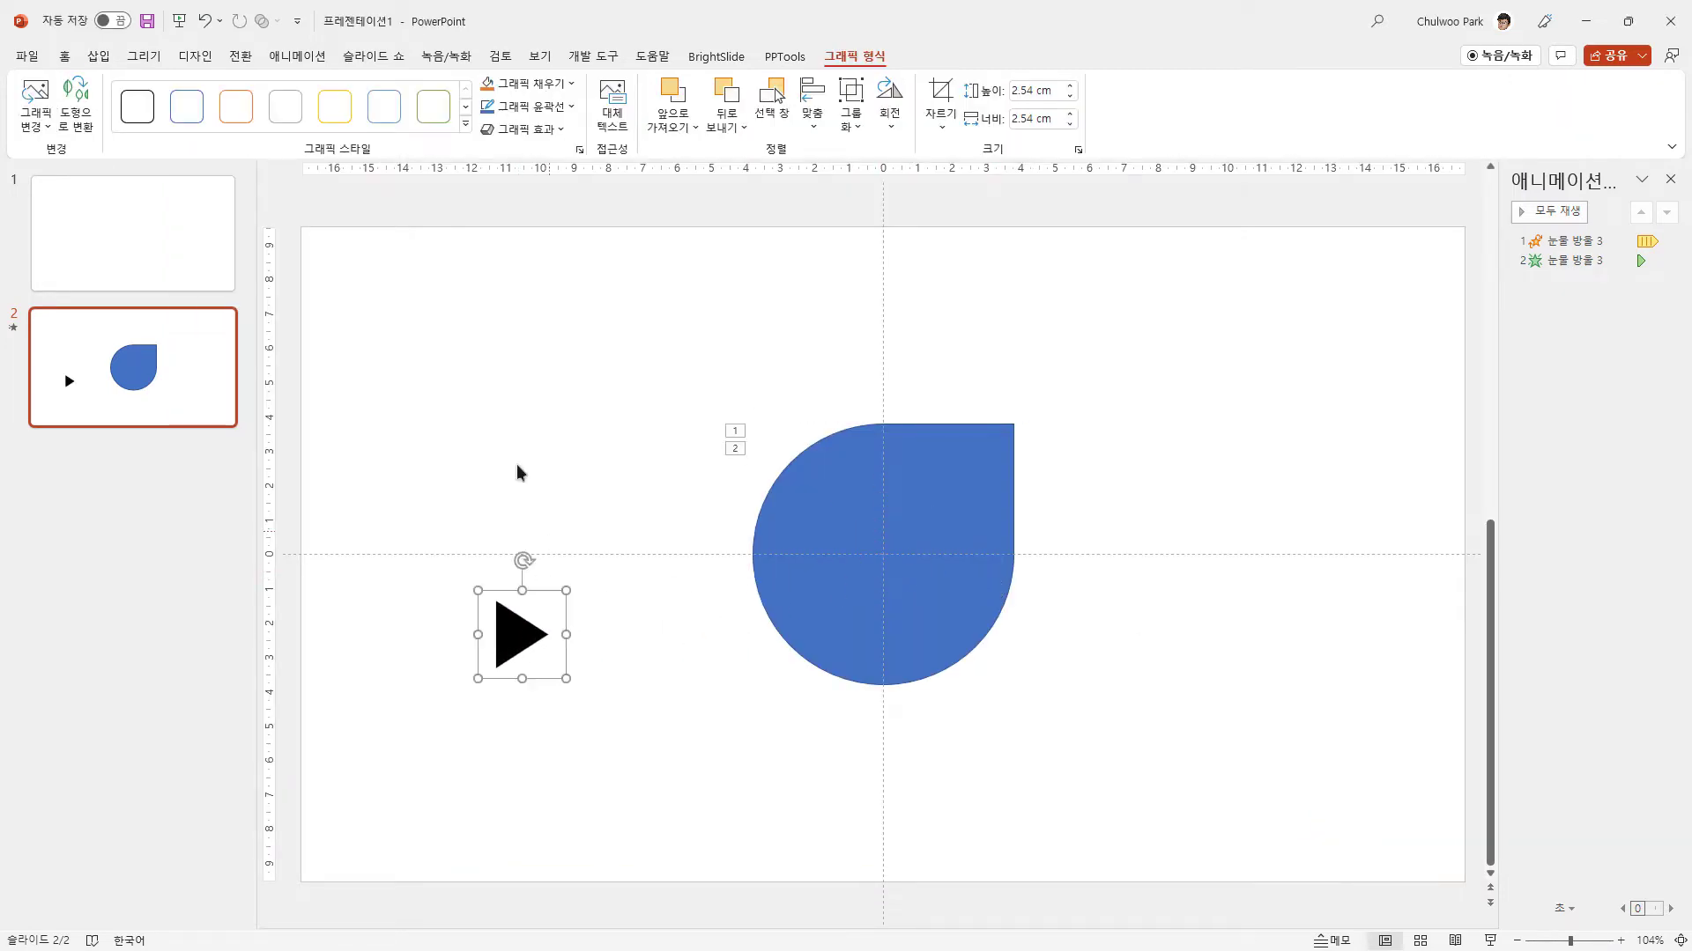
Try the outlined square icon from a "정지" search on the slide and delete it again.
click(97, 56)
click(391, 97)
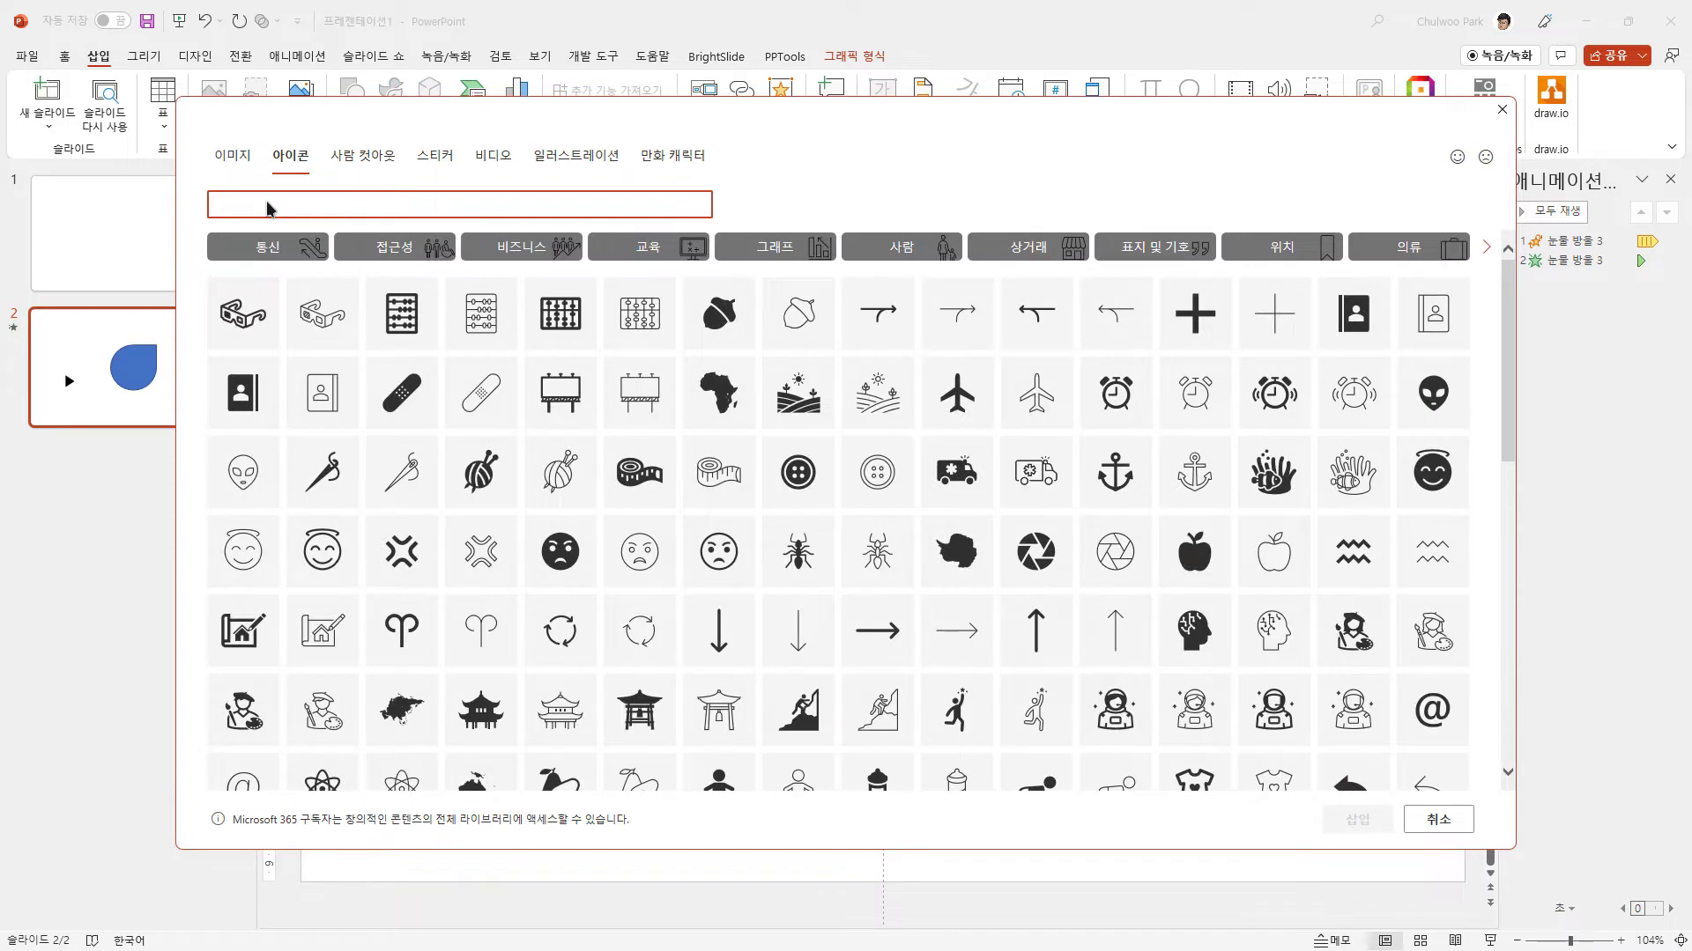
text(정지)
click(257, 276)
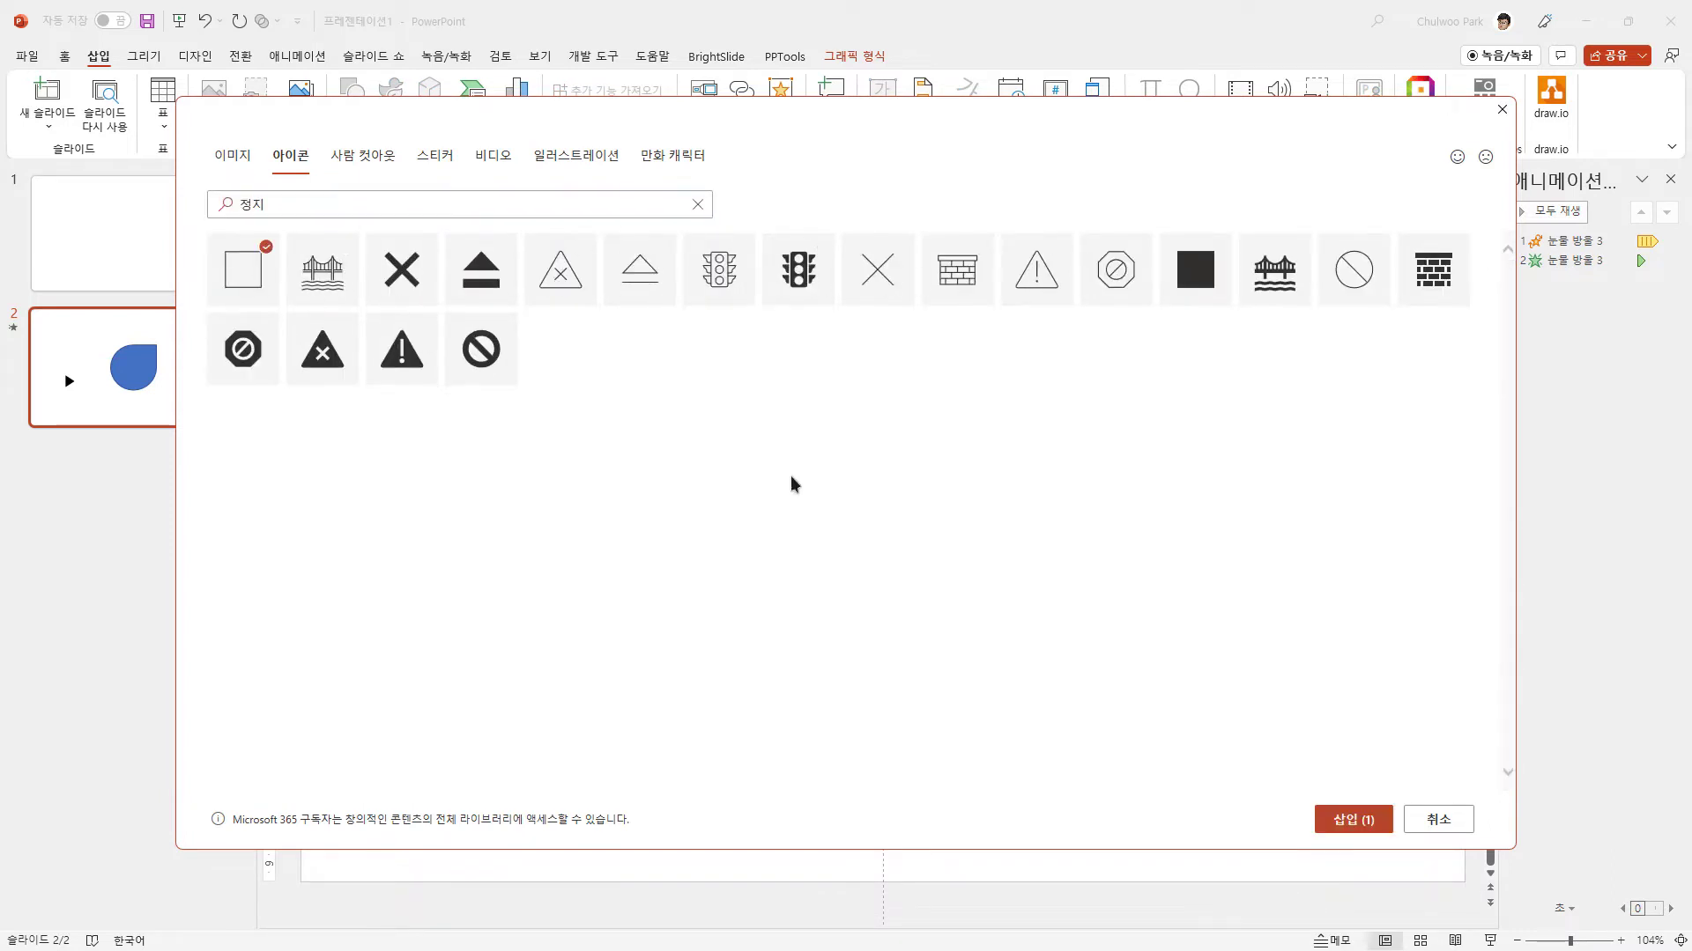
click(1352, 822)
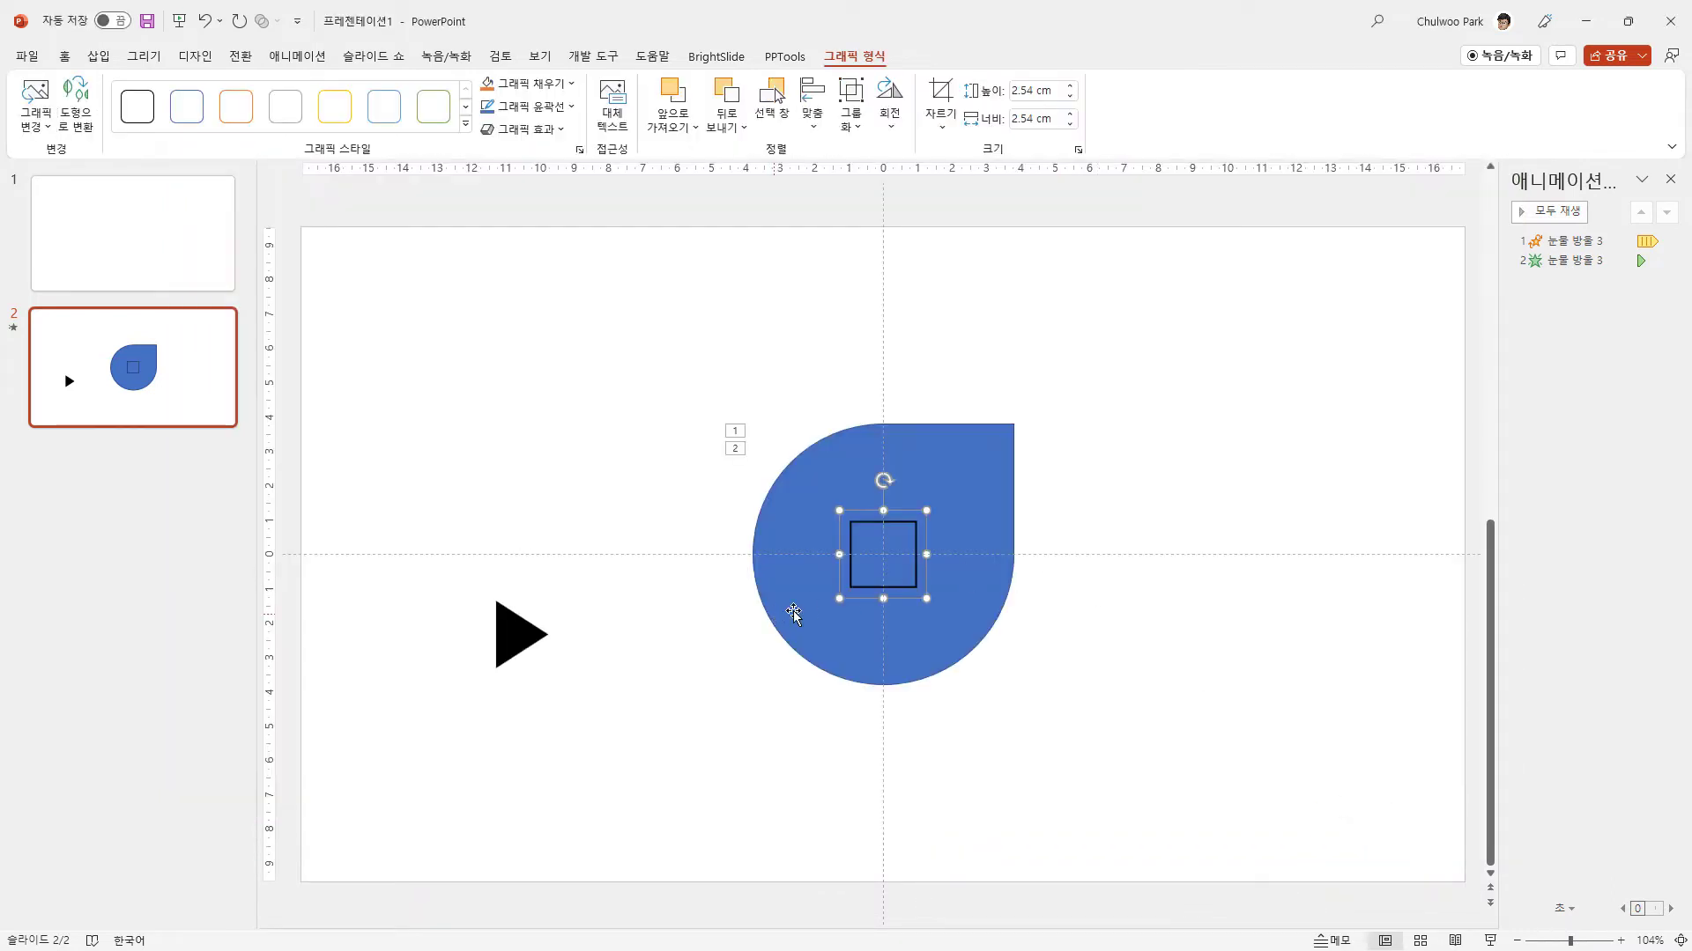
key(Delete)
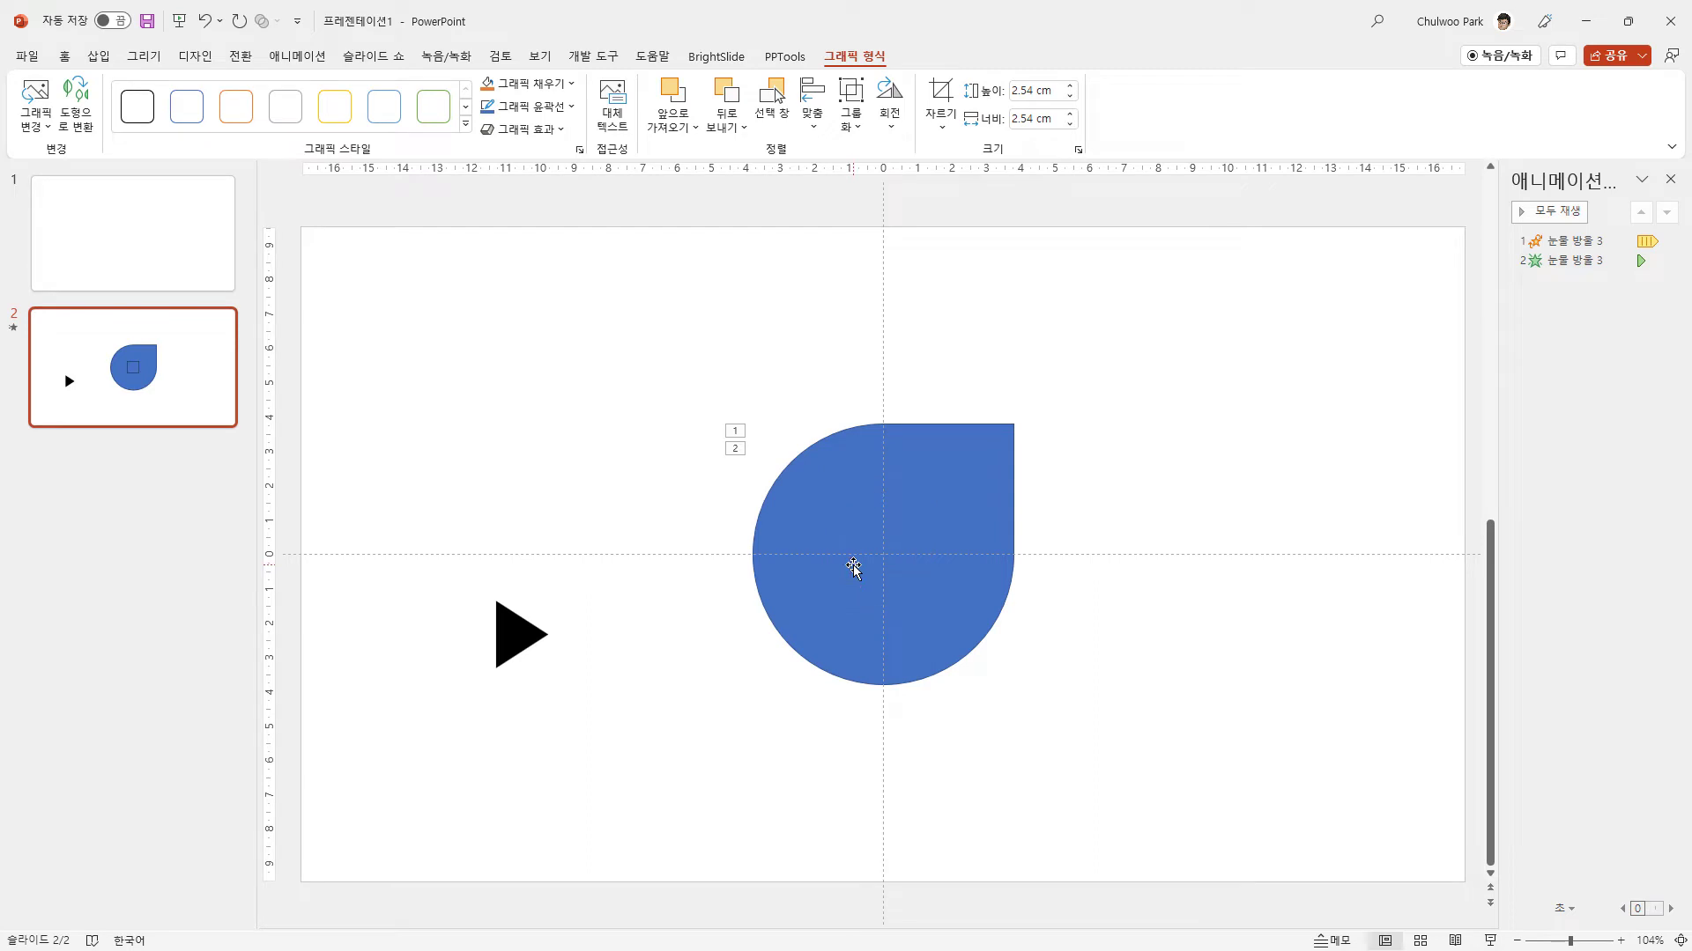
Insert the solid black square icon found by searching "정지" and place it directly right of the play icon.
click(98, 56)
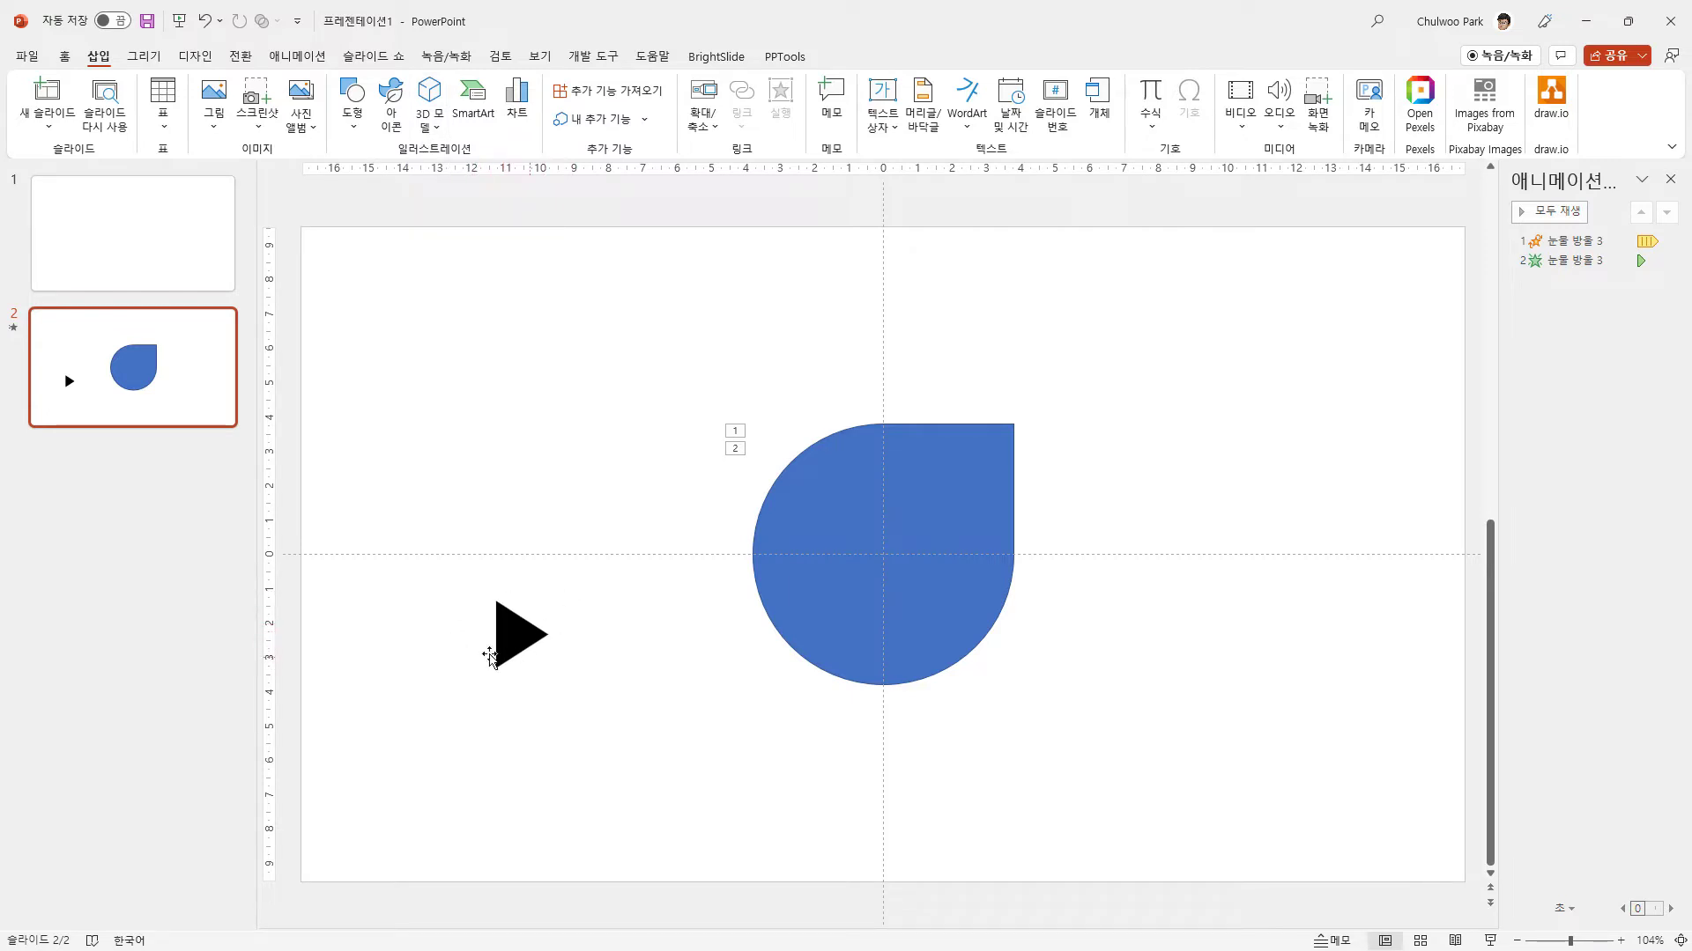
click(389, 115)
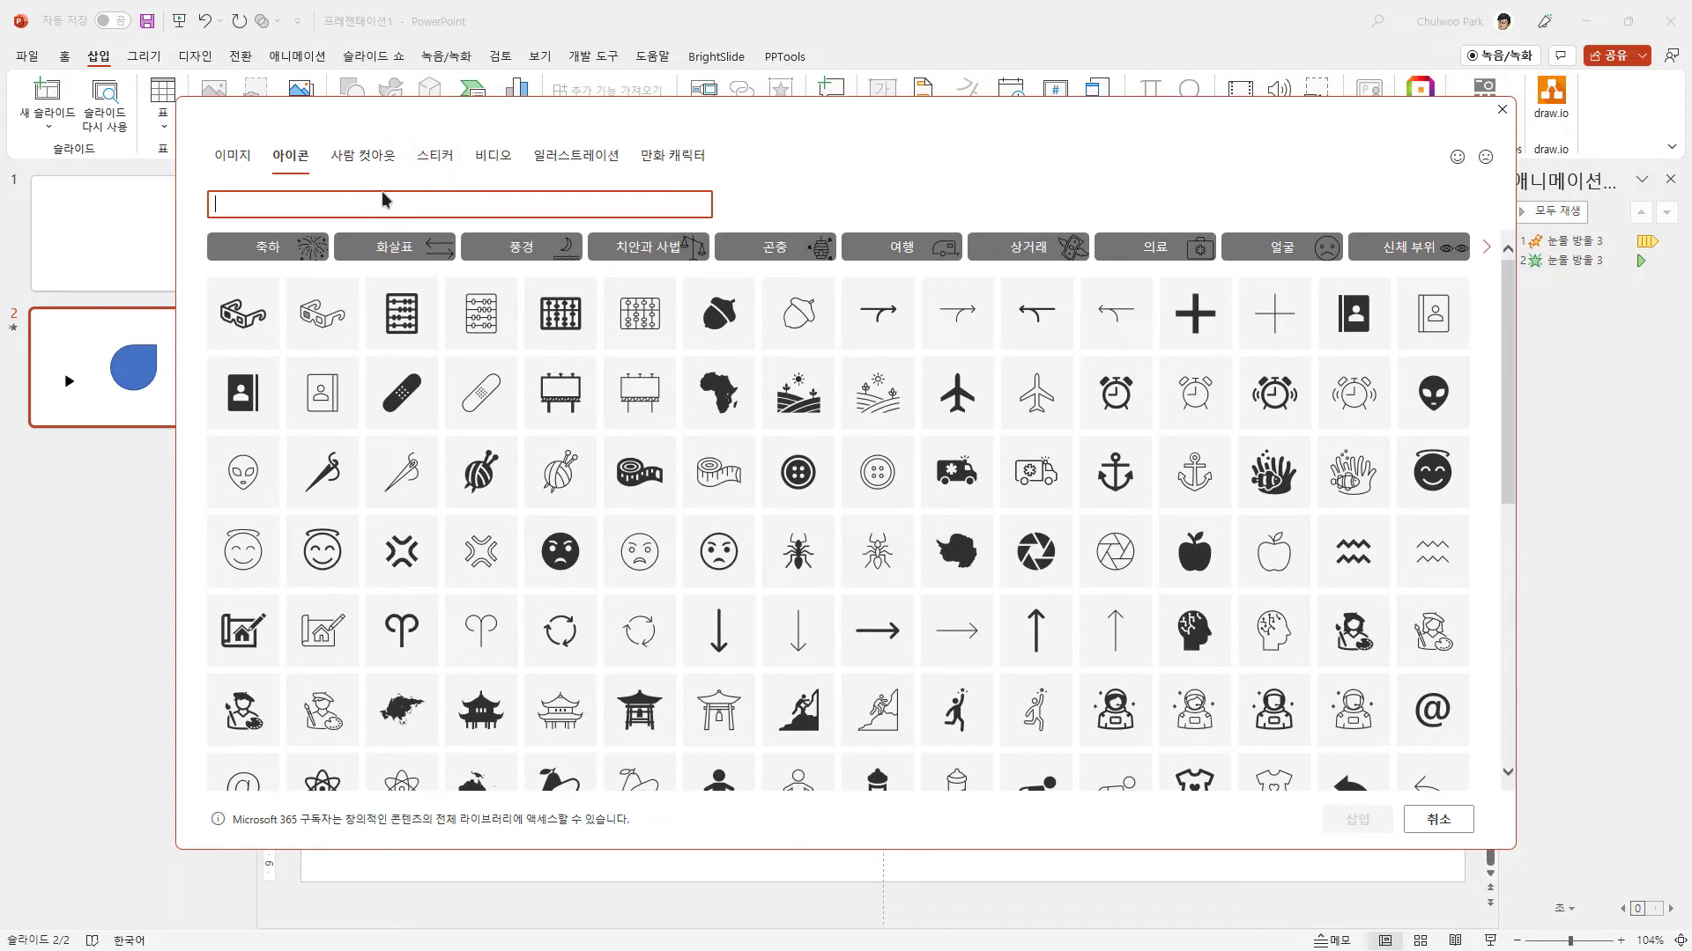
text(정지)
click(862, 282)
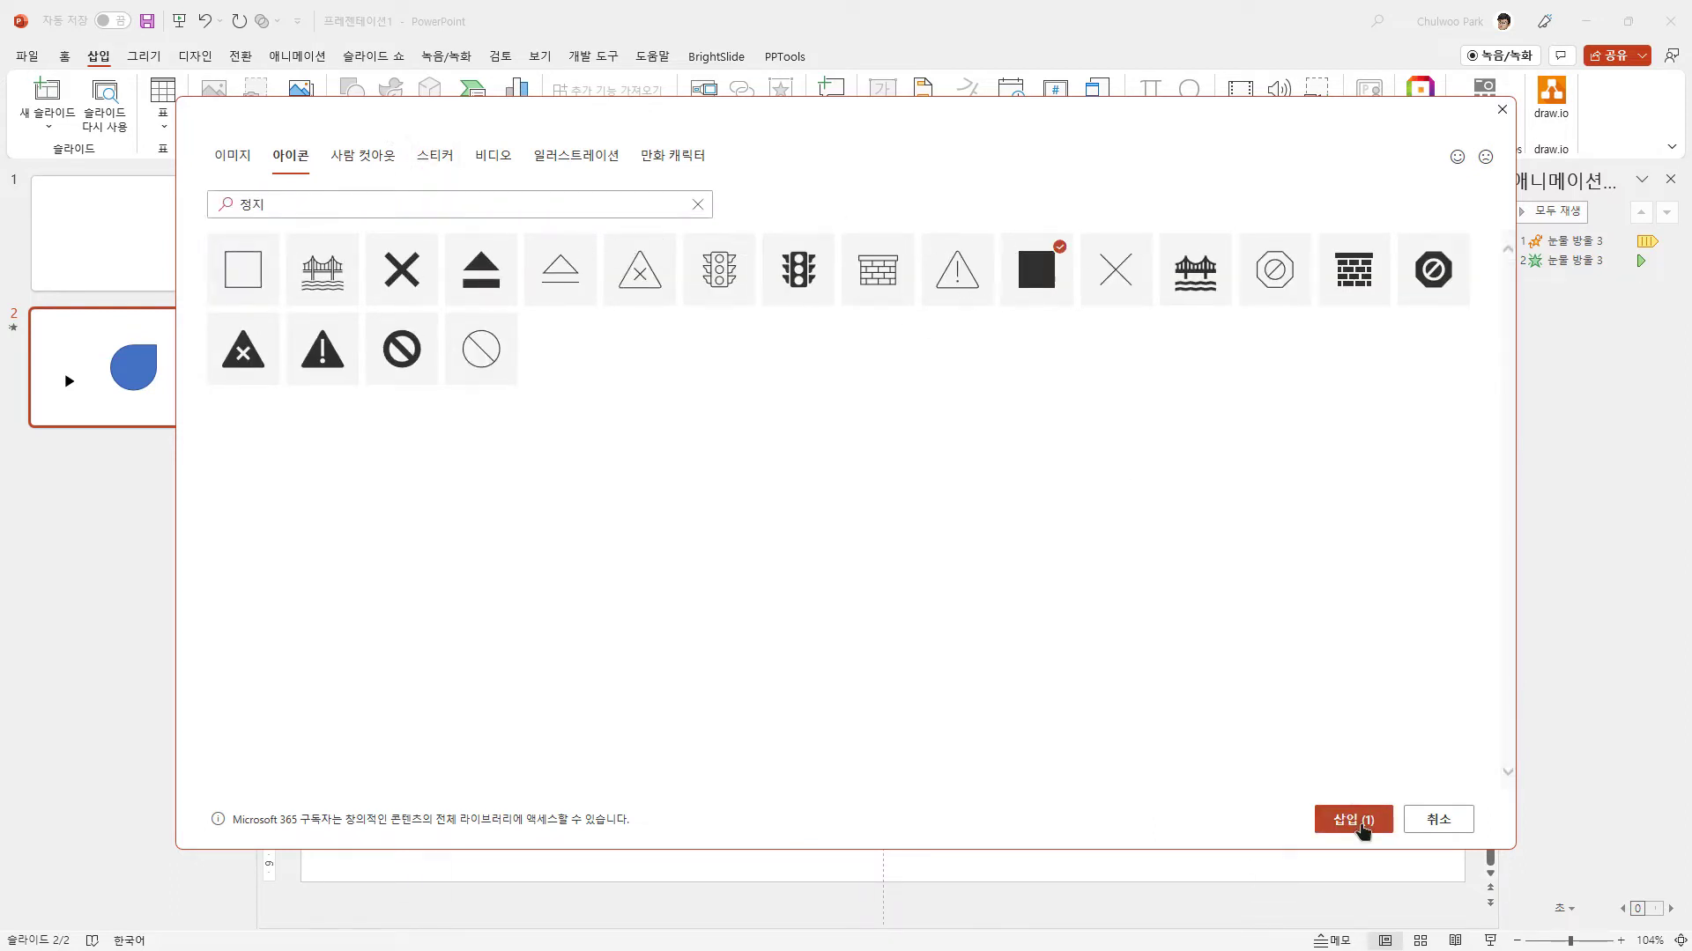
click(1361, 825)
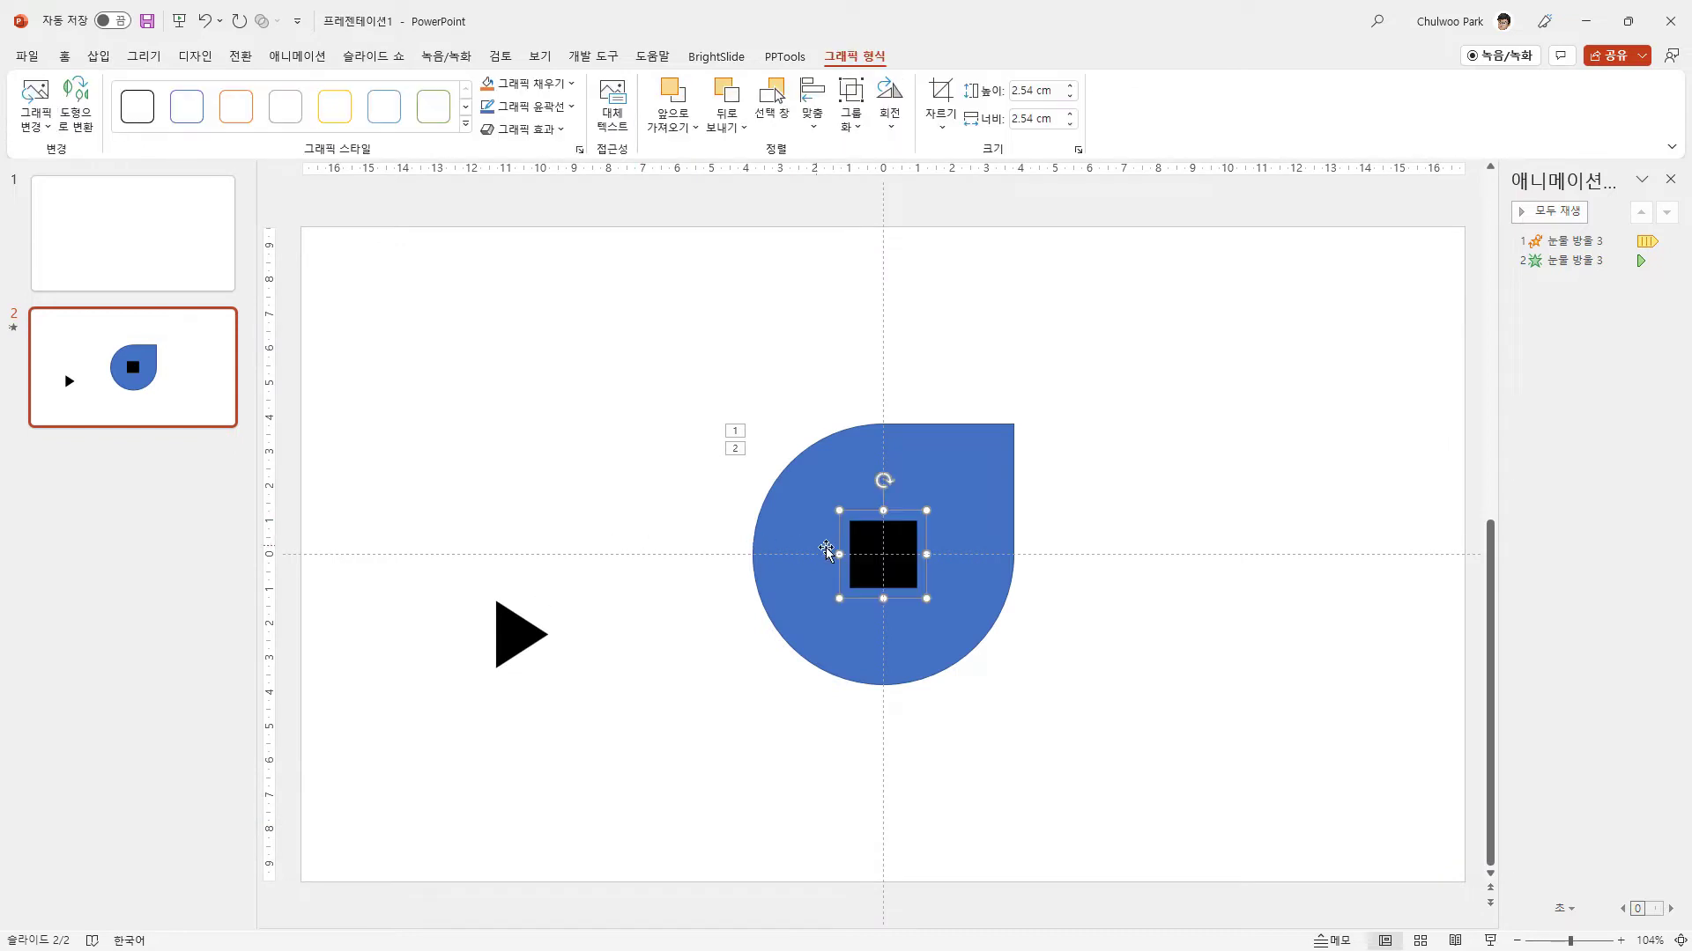
drag(867, 568, 575, 644)
Group the play and stop icons and move the group to the centre of the teardrop.
drag(684, 739, 415, 505)
key(ctrl+g)
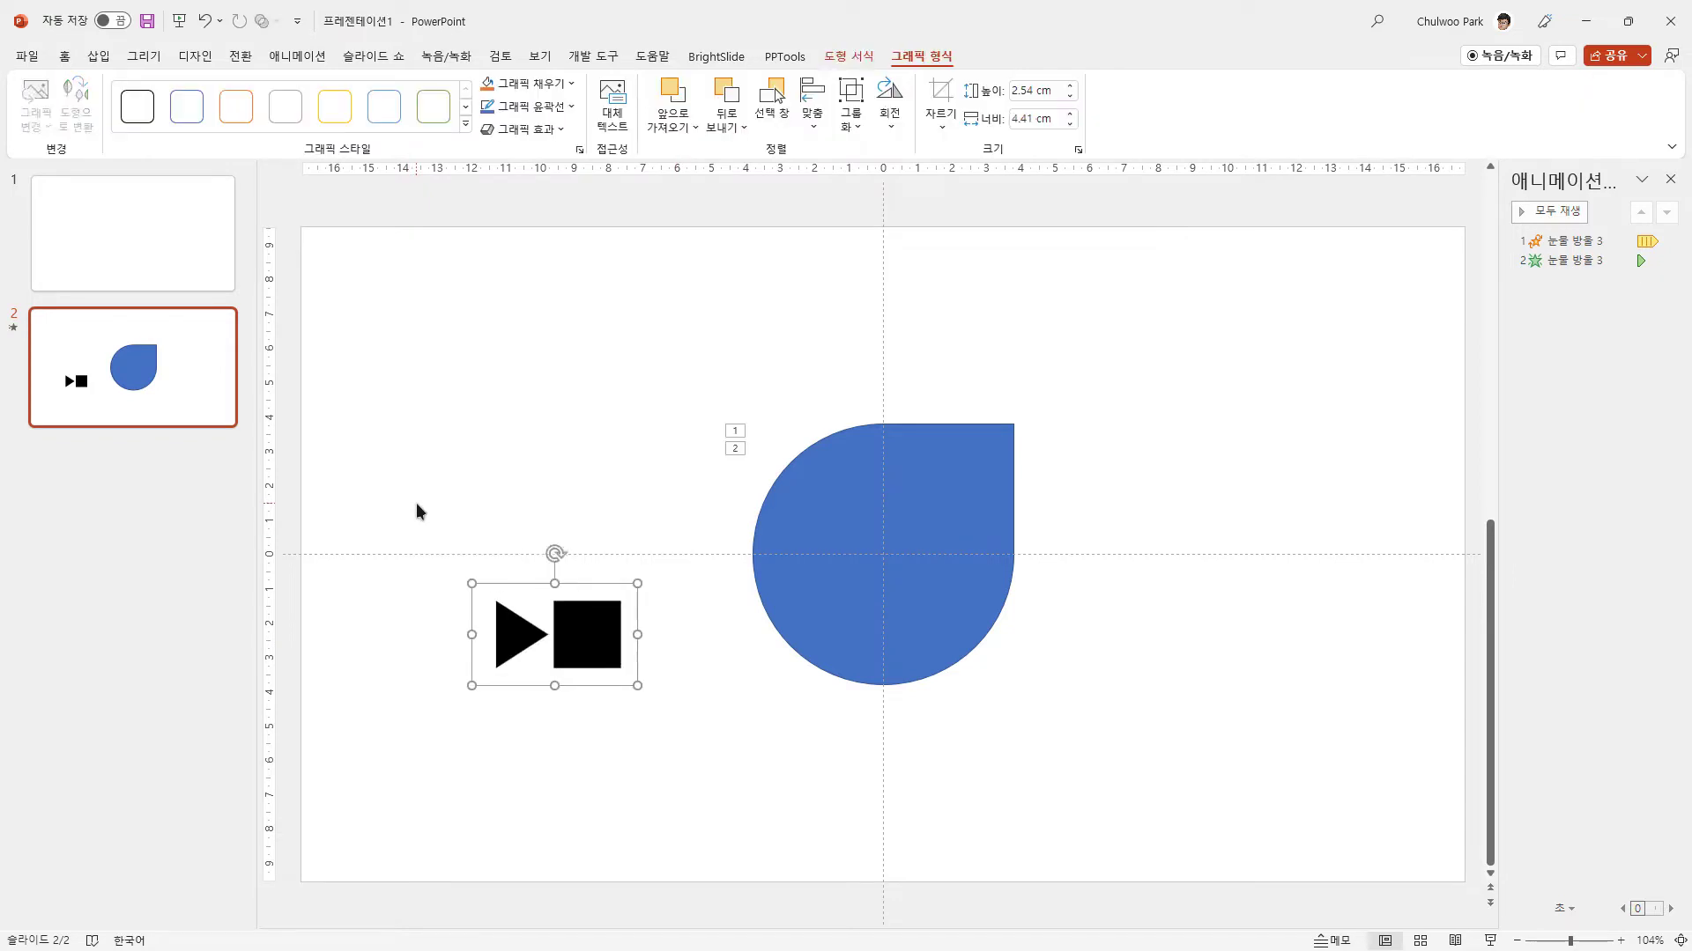
drag(564, 621, 928, 571)
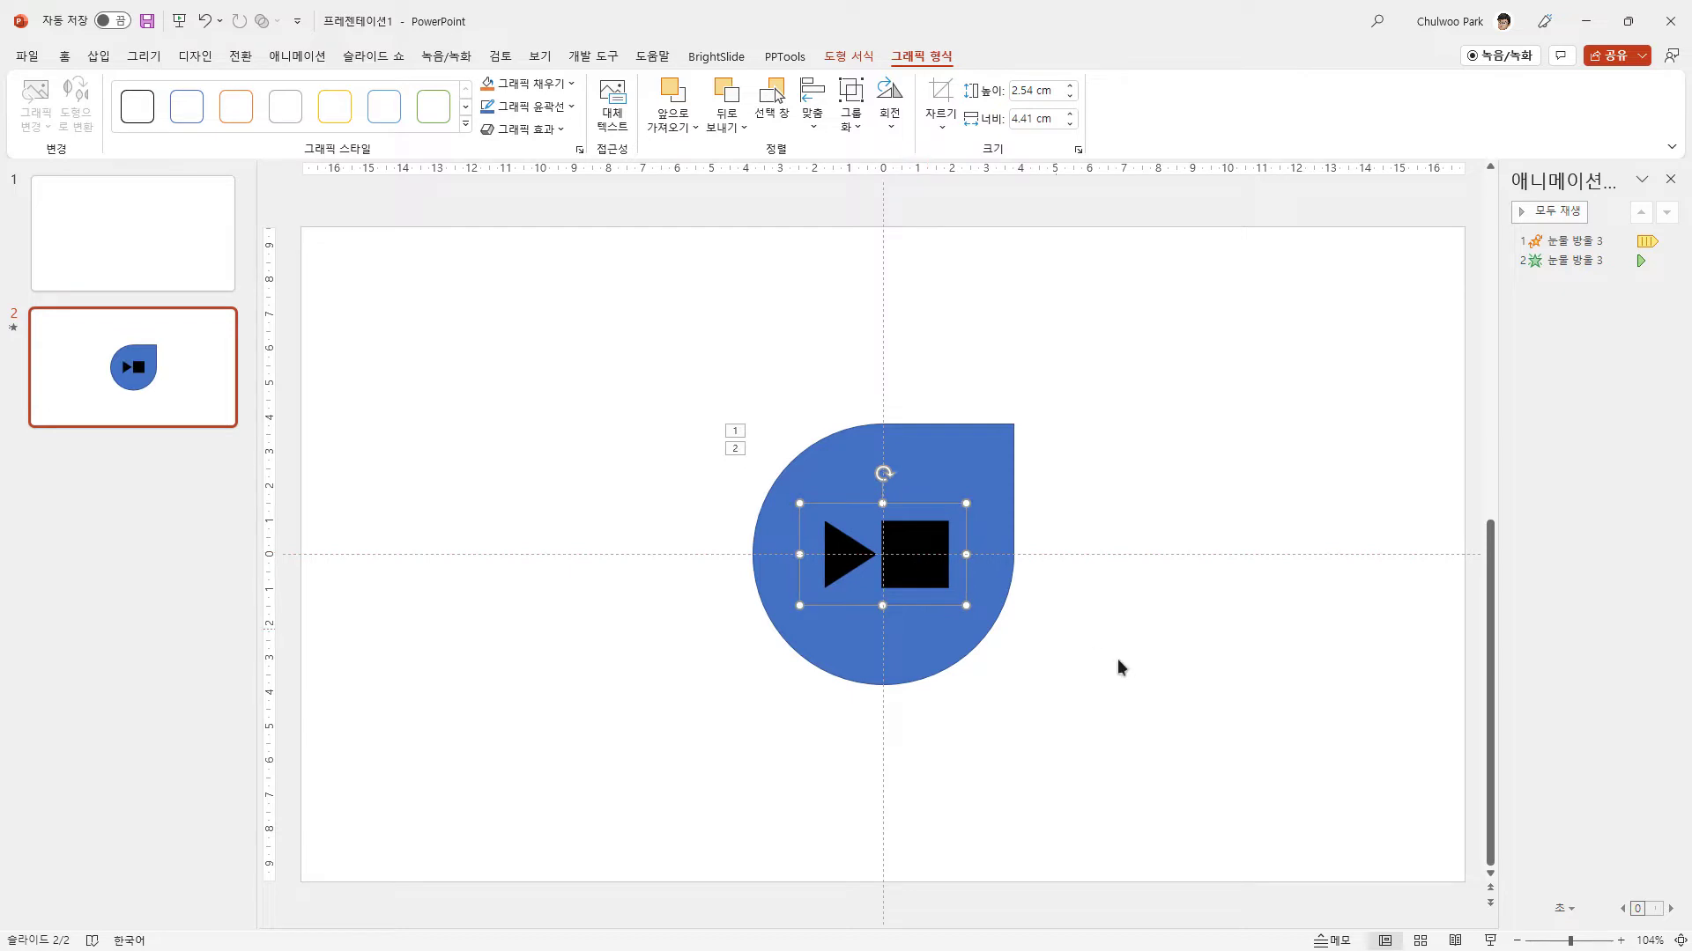
Set the fill transparency of the blue teardrop to 39%.
click(1160, 699)
click(974, 464)
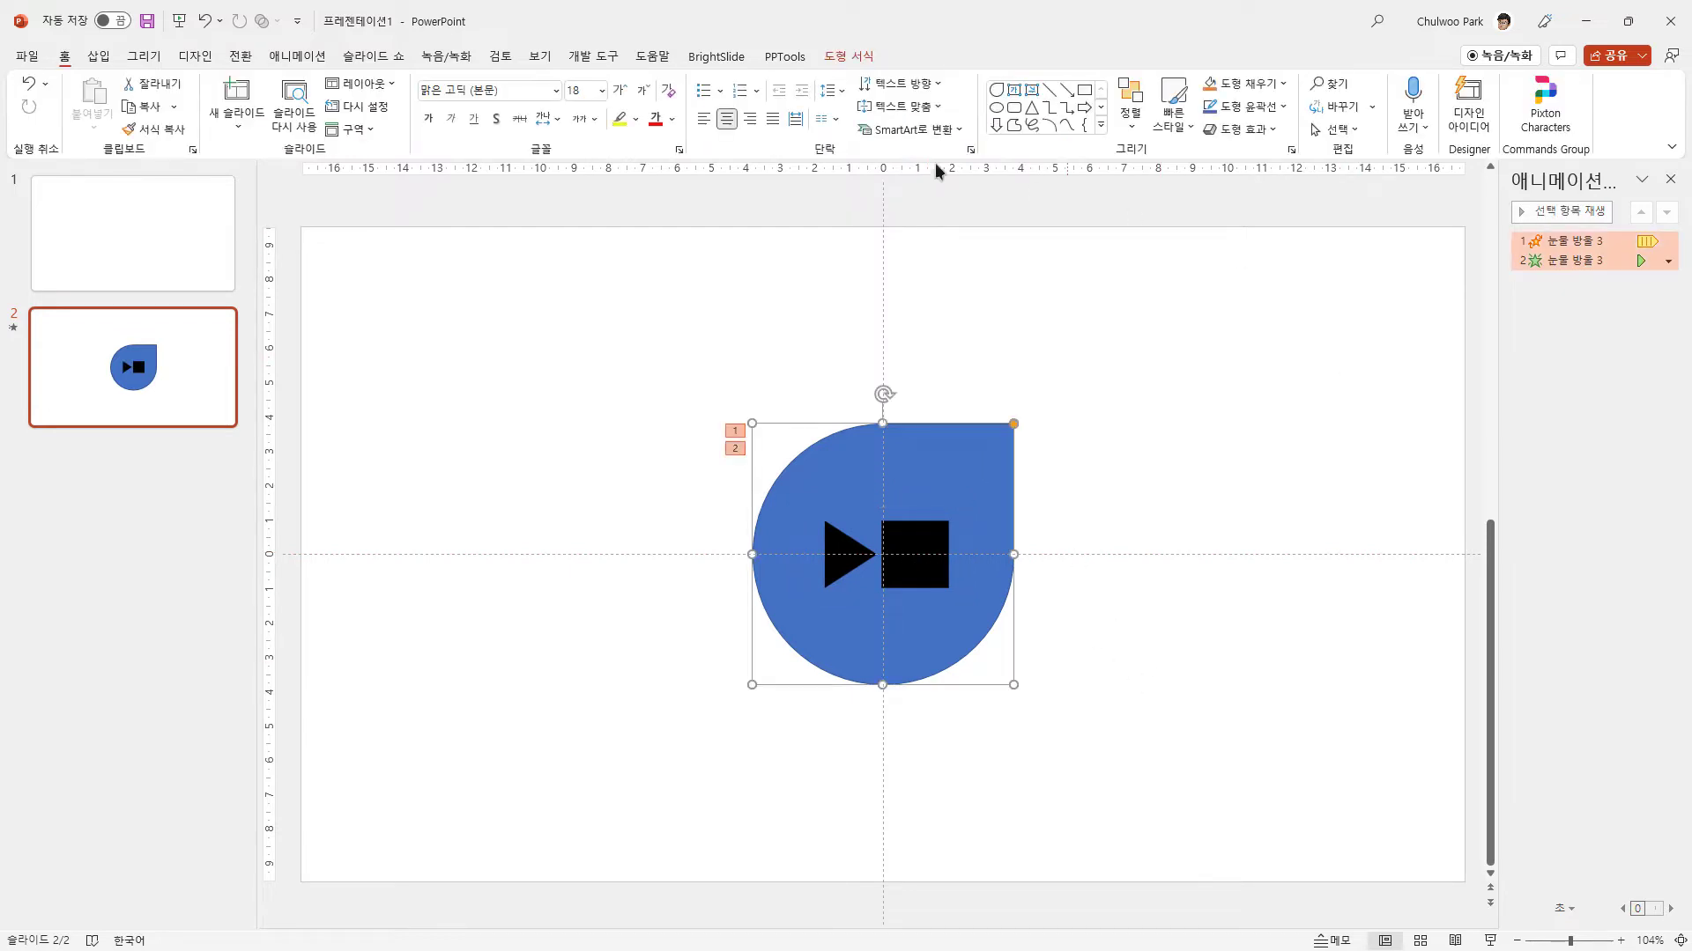
click(854, 56)
click(1462, 150)
click(1431, 240)
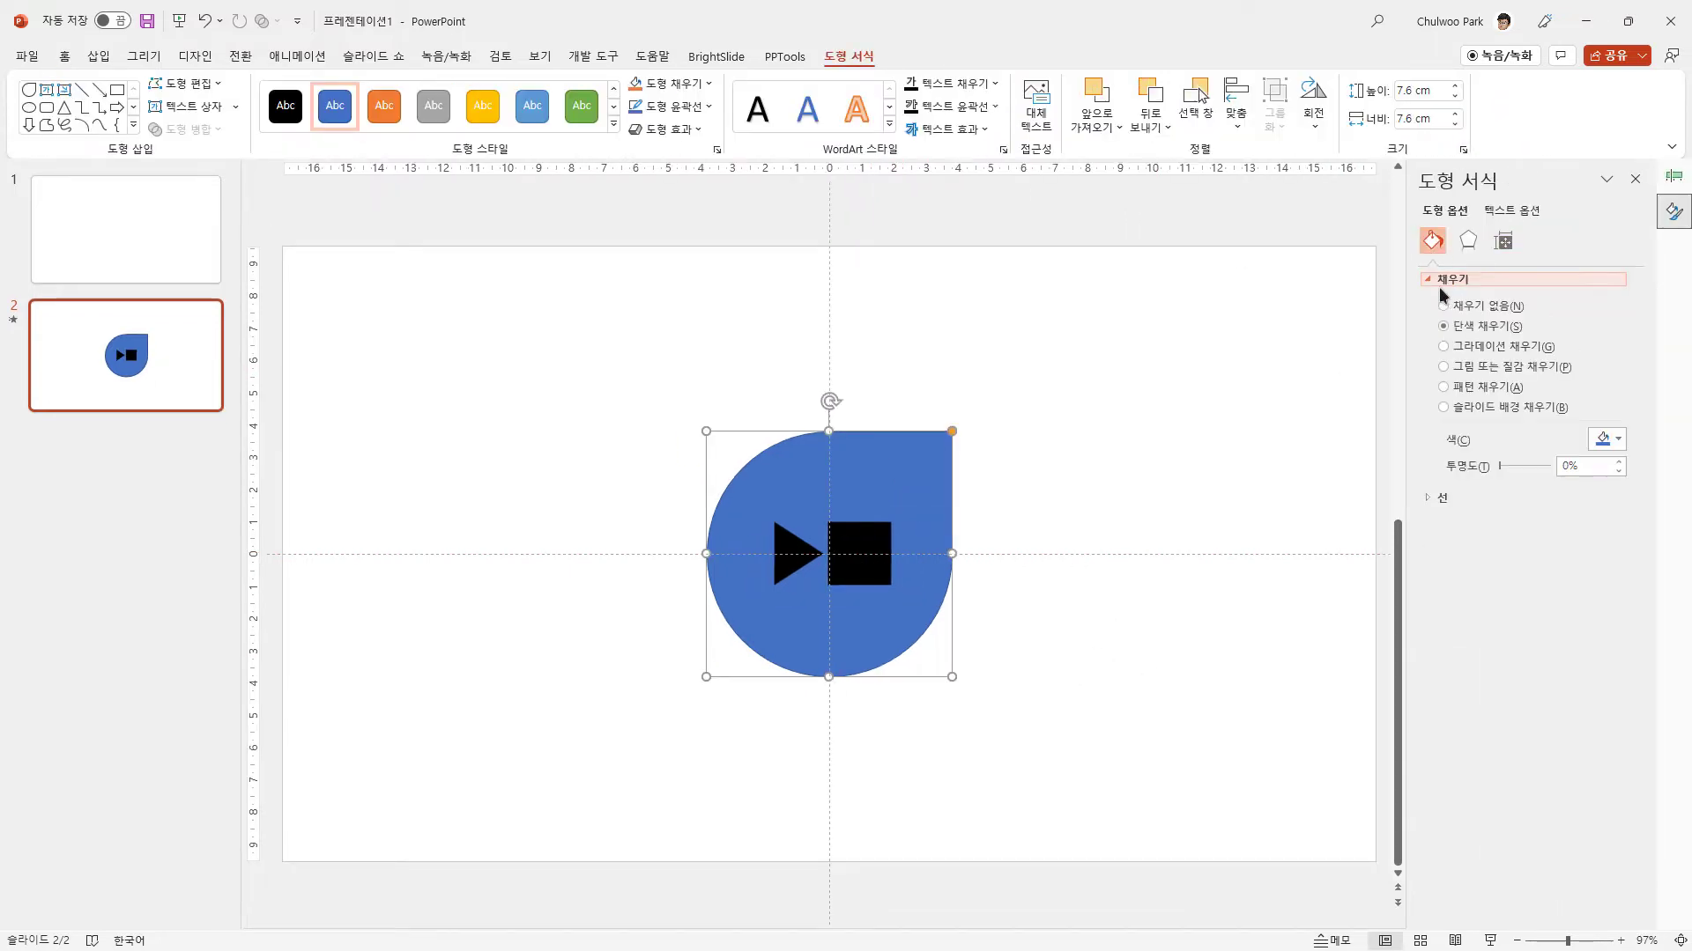
drag(1503, 468, 1514, 472)
click(1001, 673)
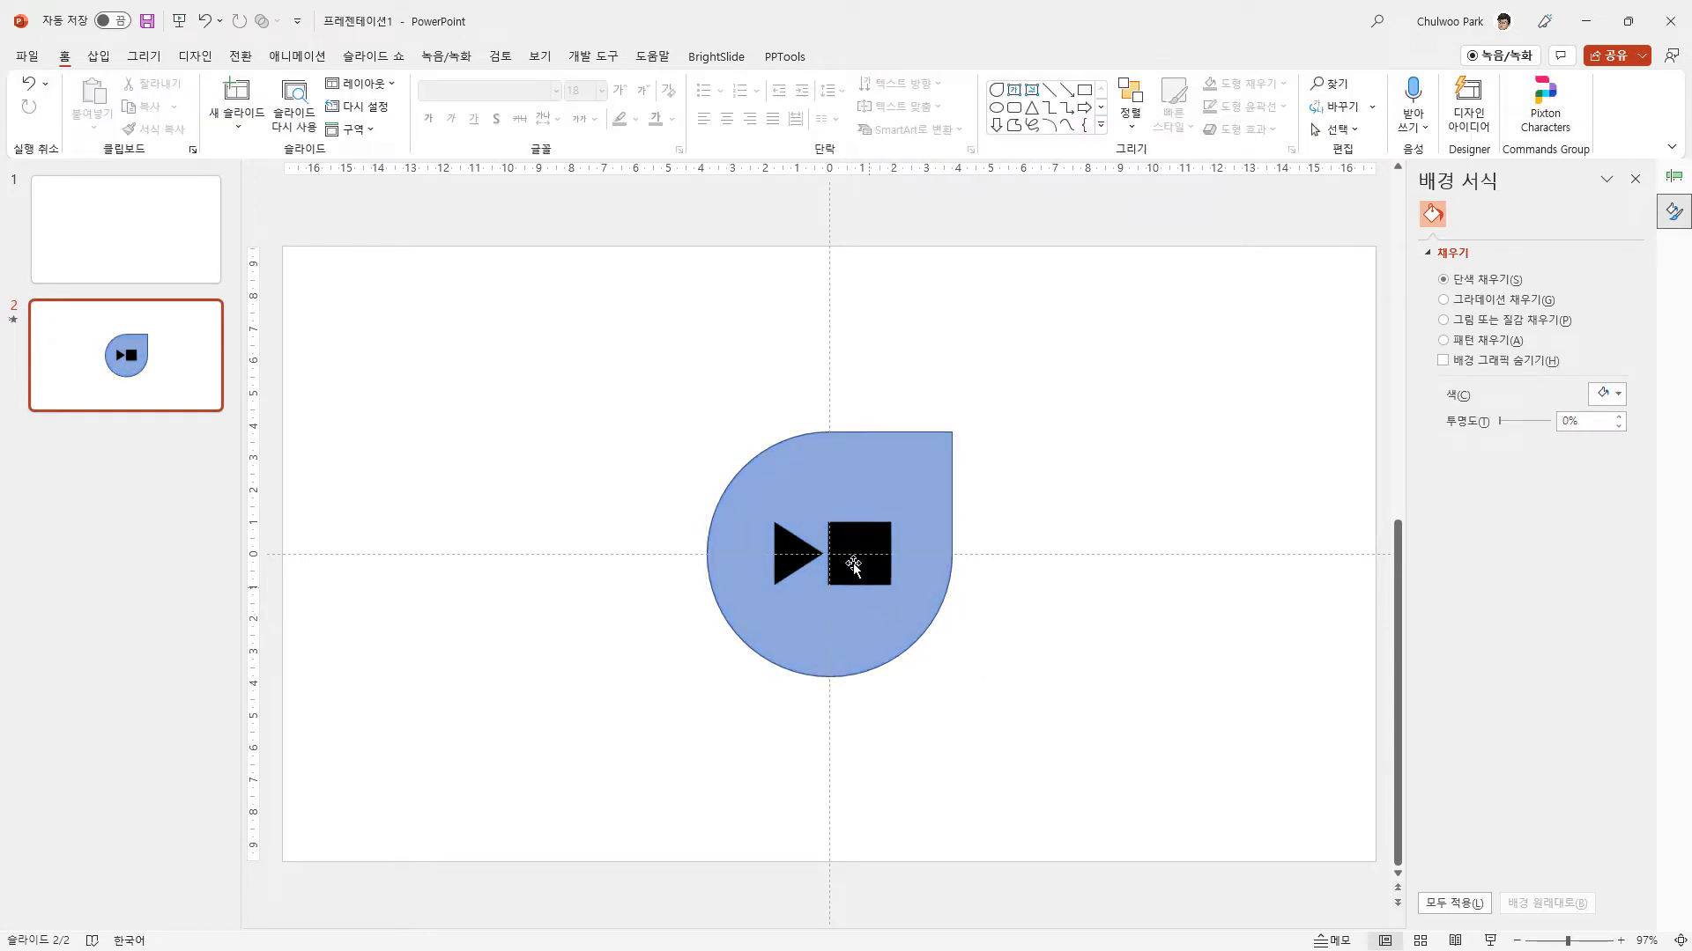
Set the teardrop's spin effect to start when the play and stop icon group (그룹 11) is clicked.
click(913, 494)
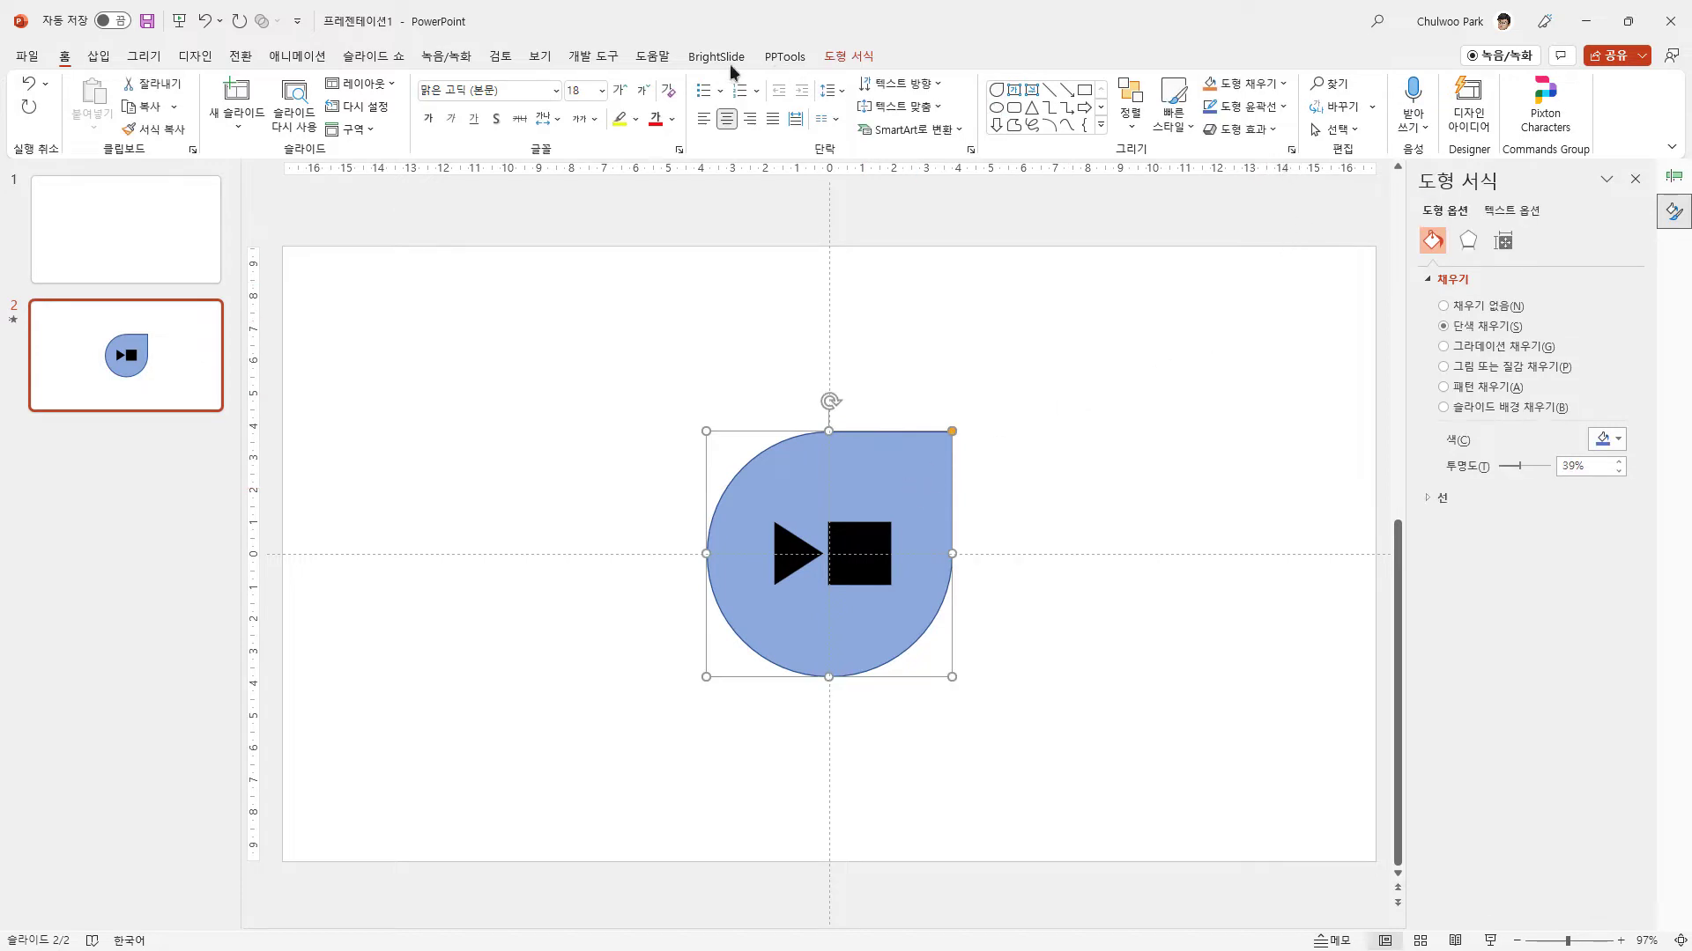
click(297, 56)
click(1572, 241)
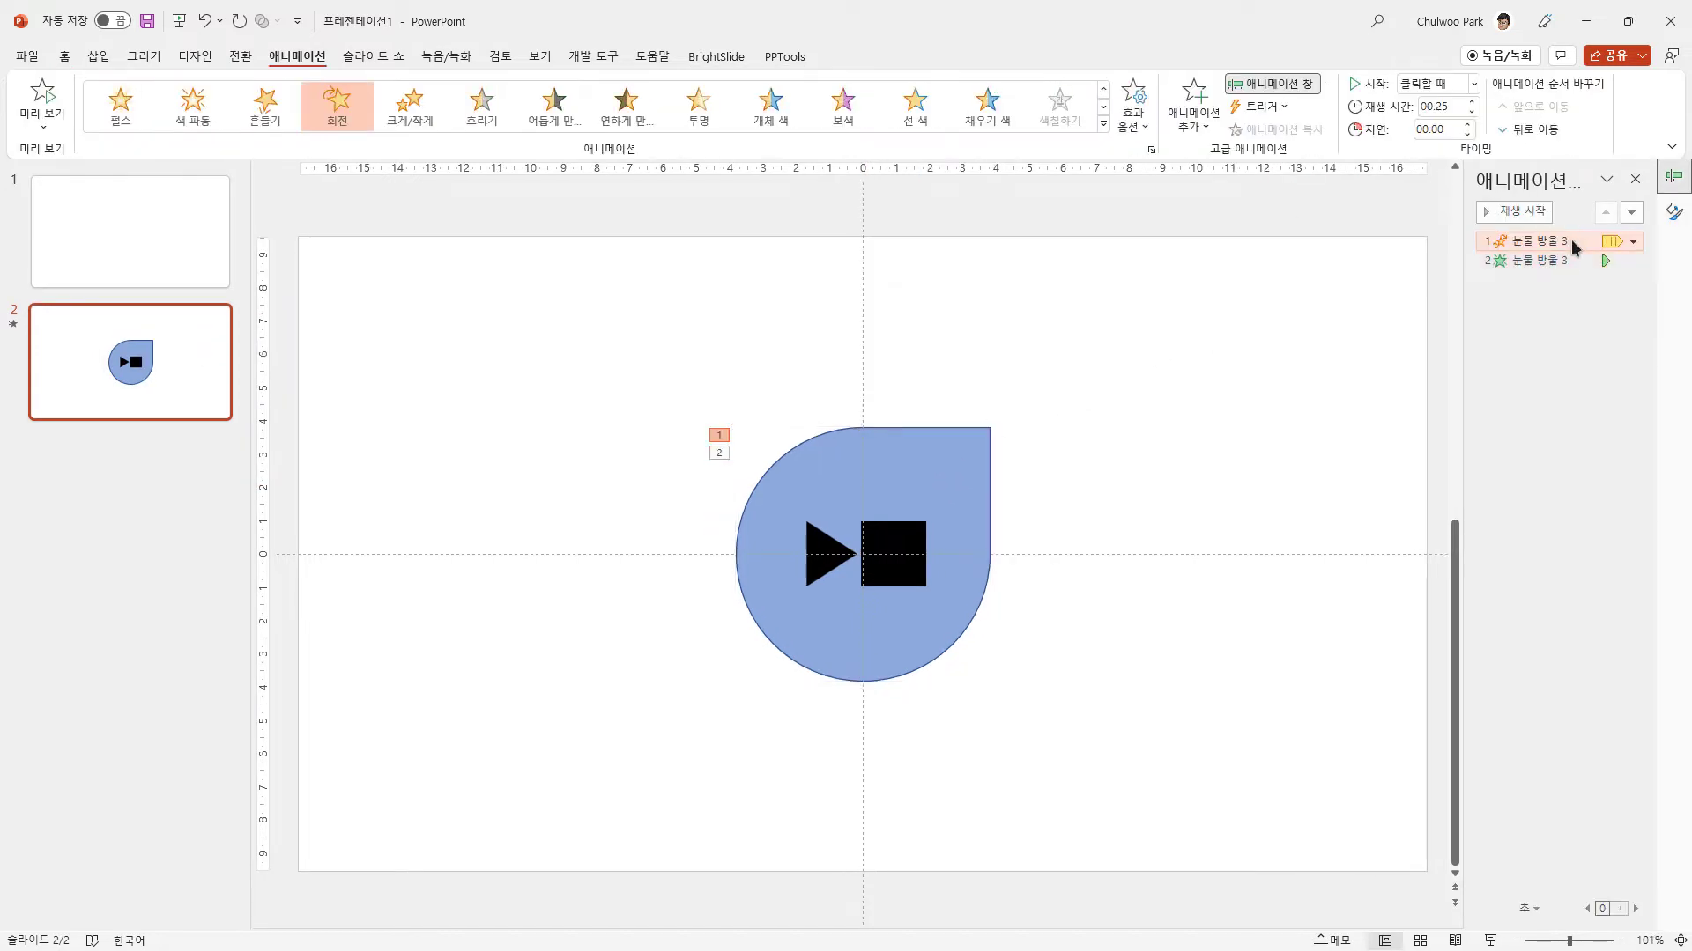
click(1633, 241)
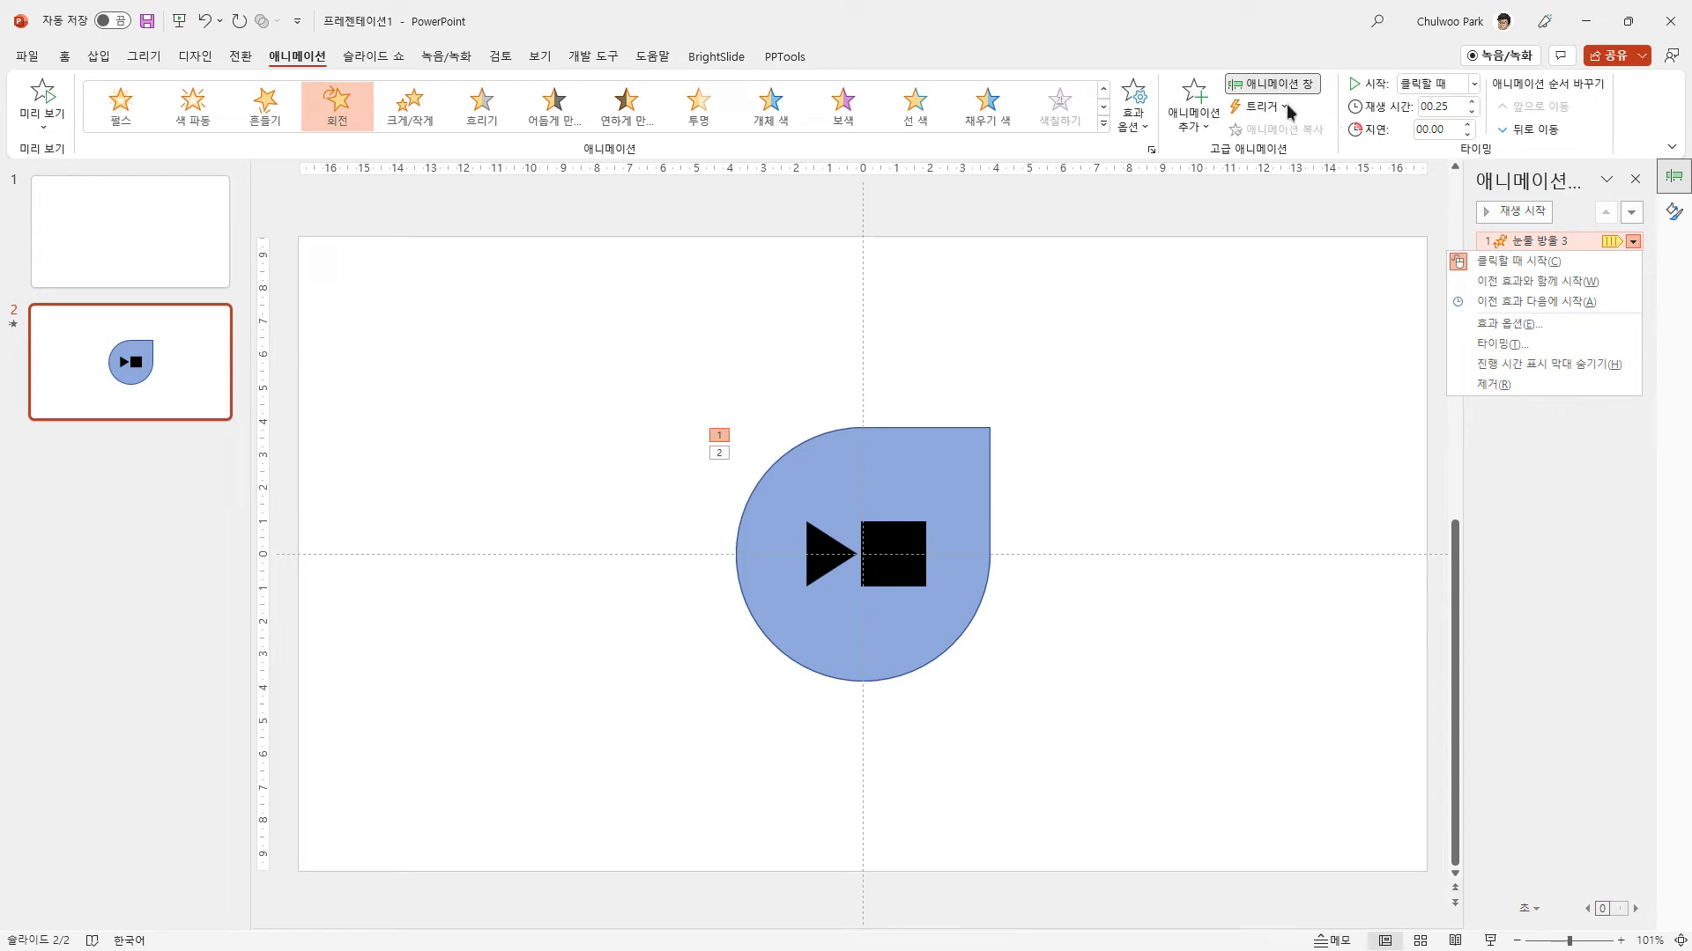
click(1517, 345)
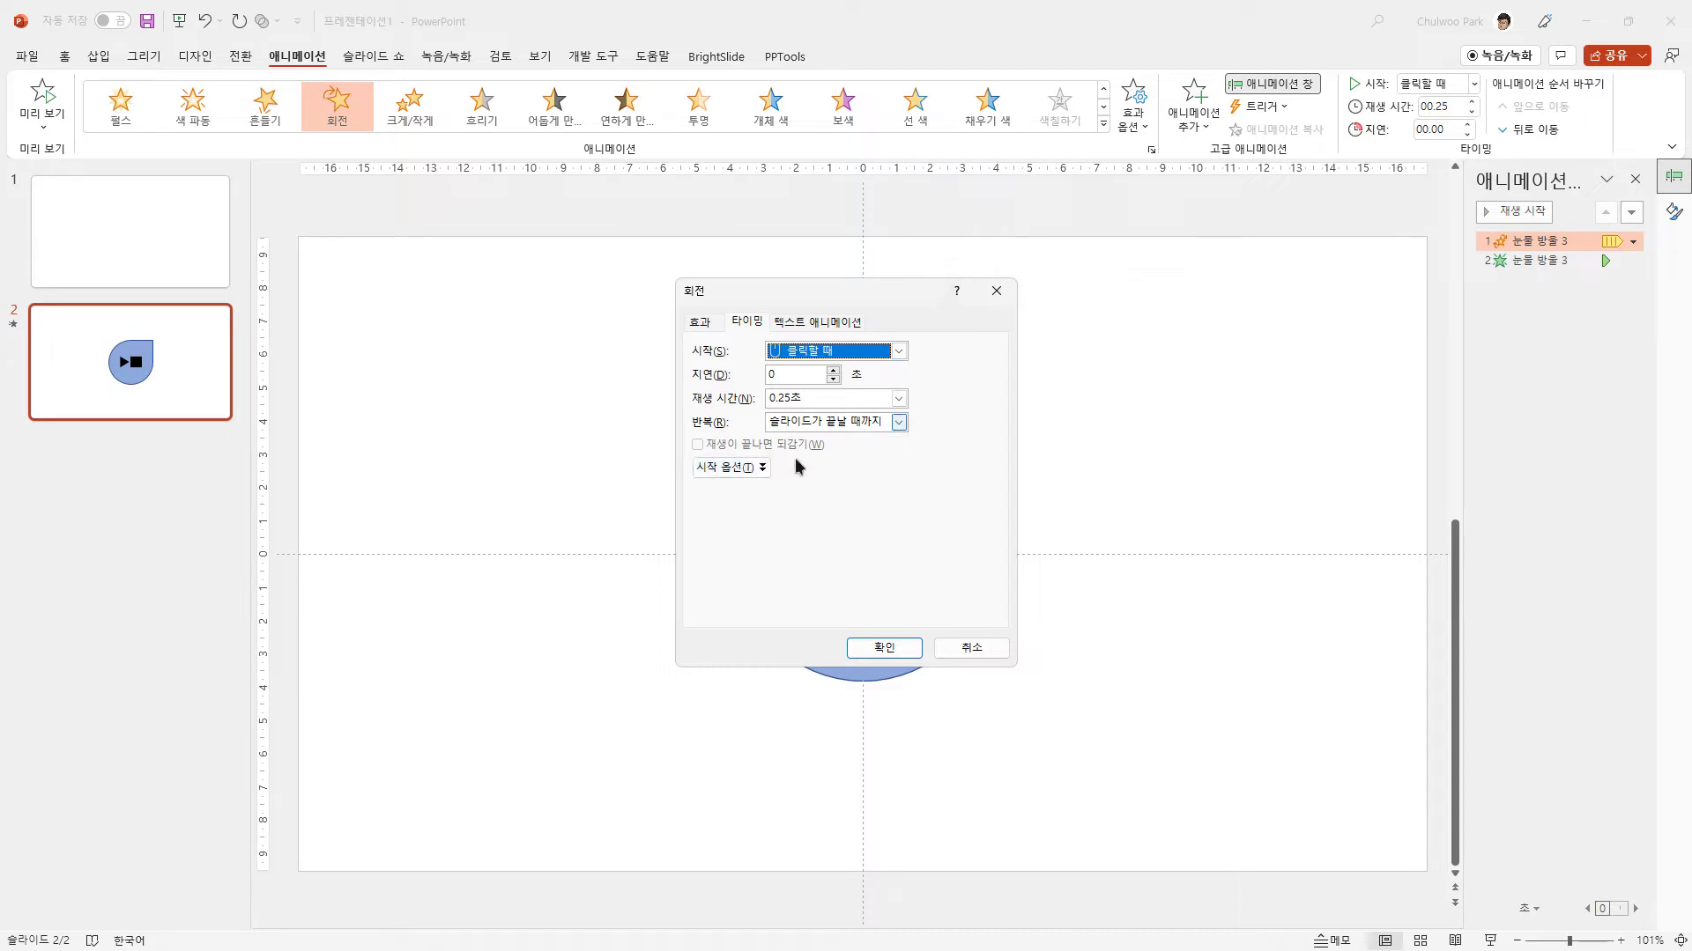
click(760, 468)
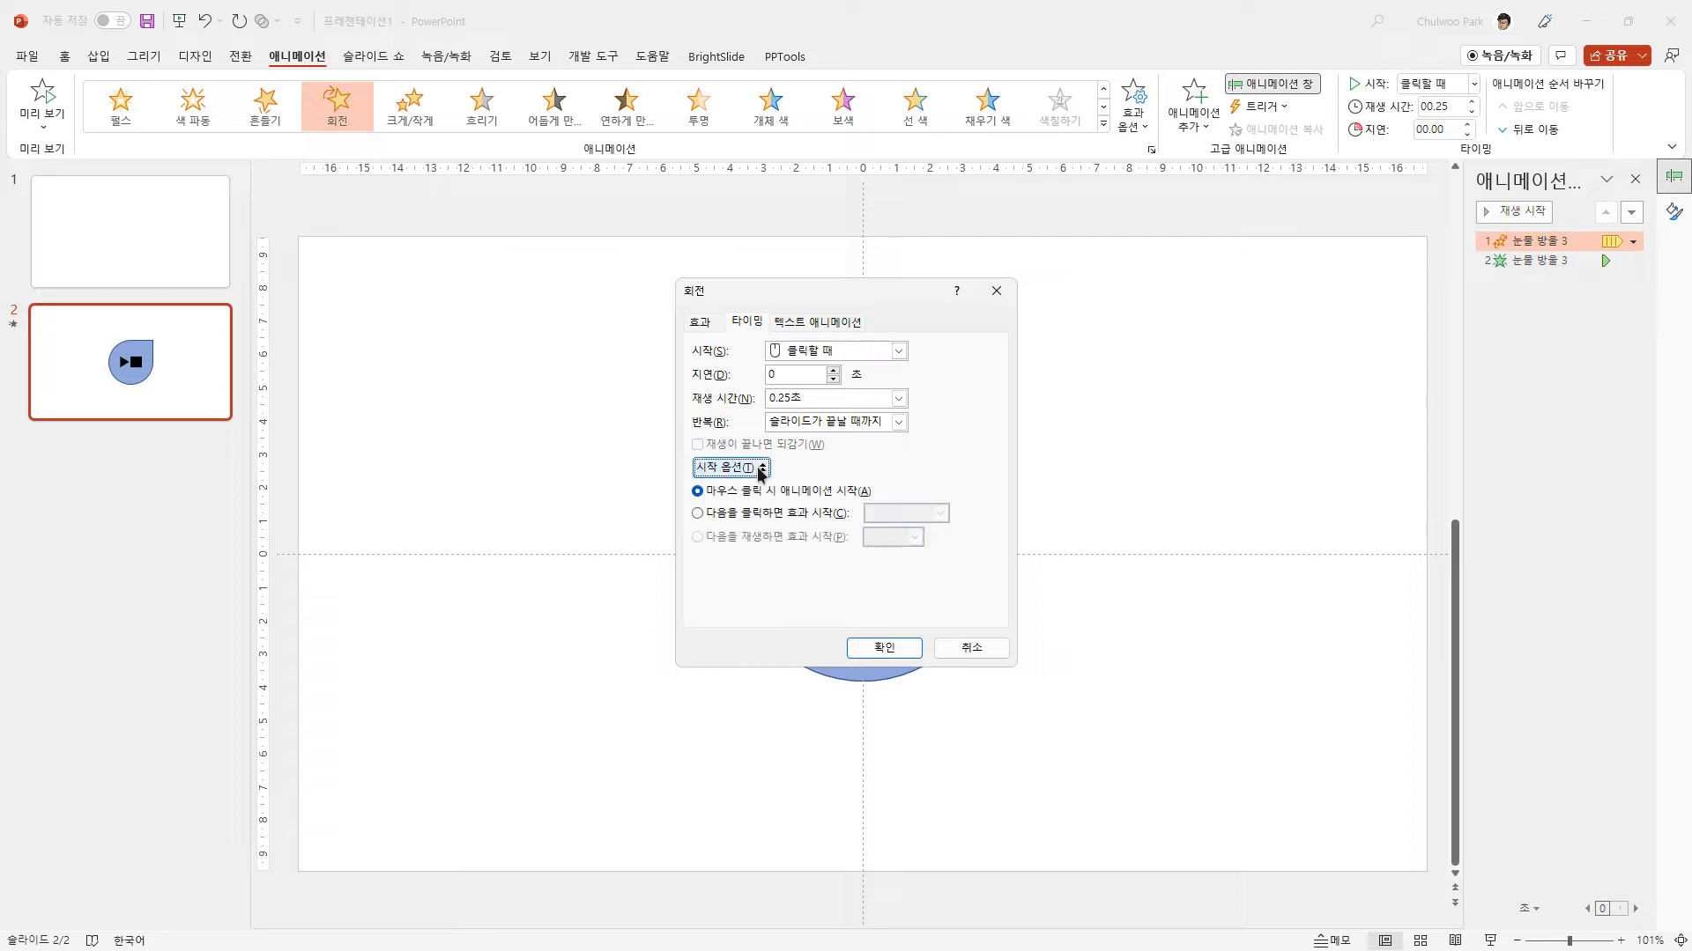
click(760, 512)
click(940, 512)
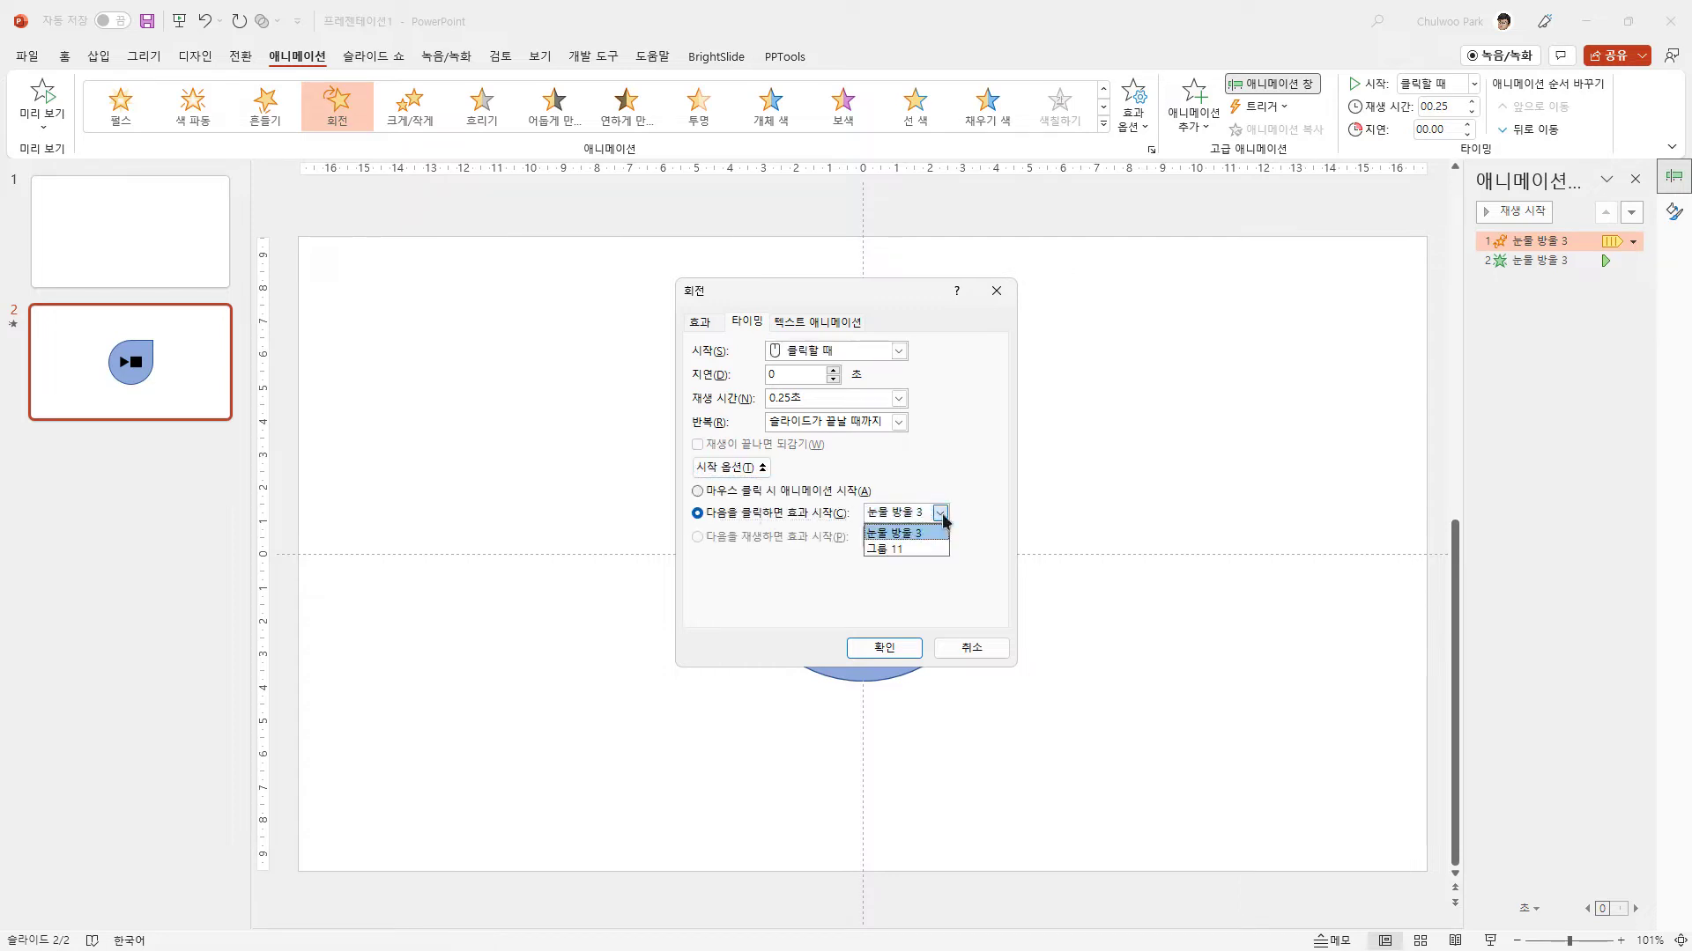
click(917, 549)
click(883, 648)
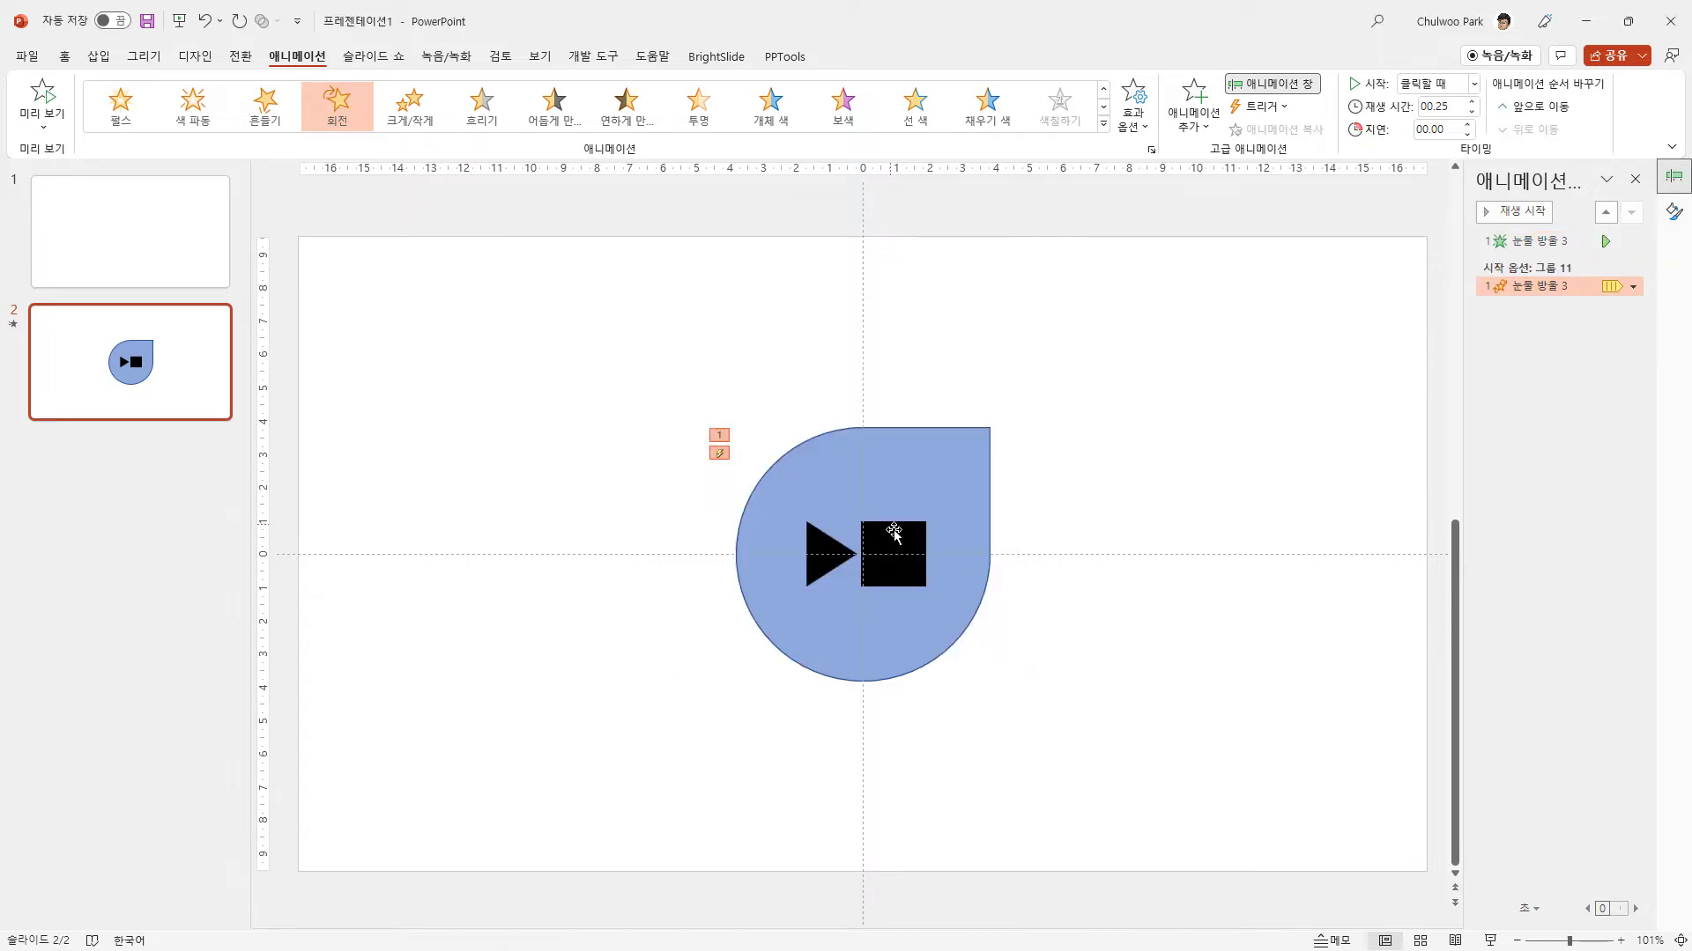
Examine in the Selection pane which object names belong to the icon group and the teardrop.
click(888, 563)
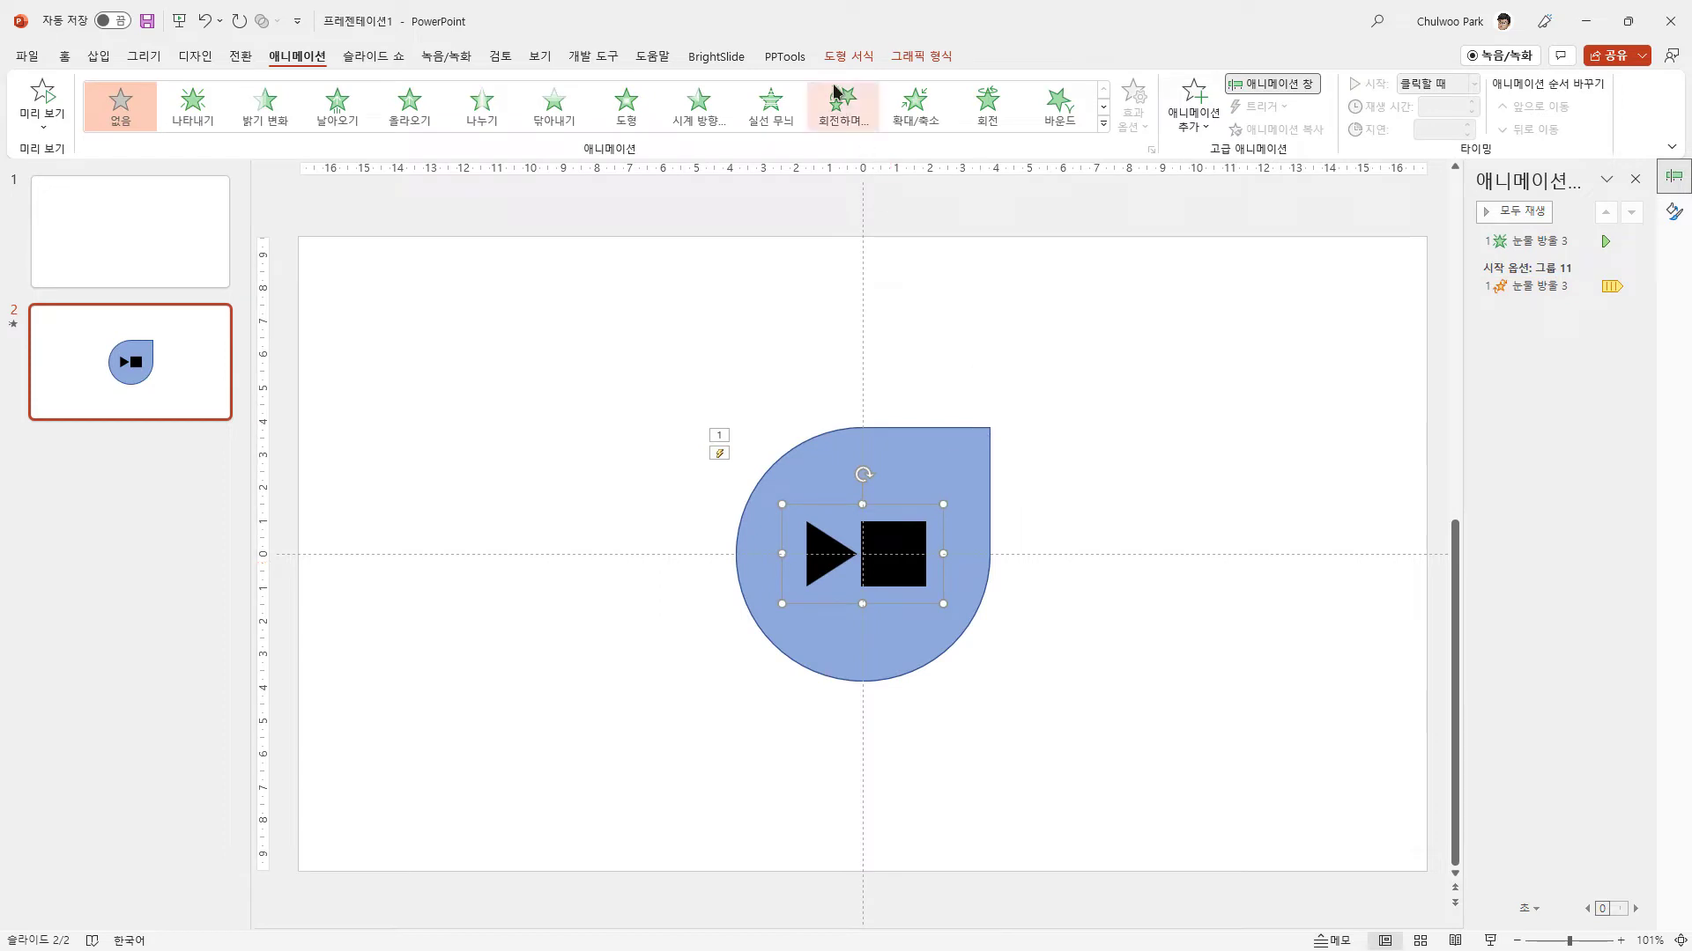
click(870, 58)
click(1205, 93)
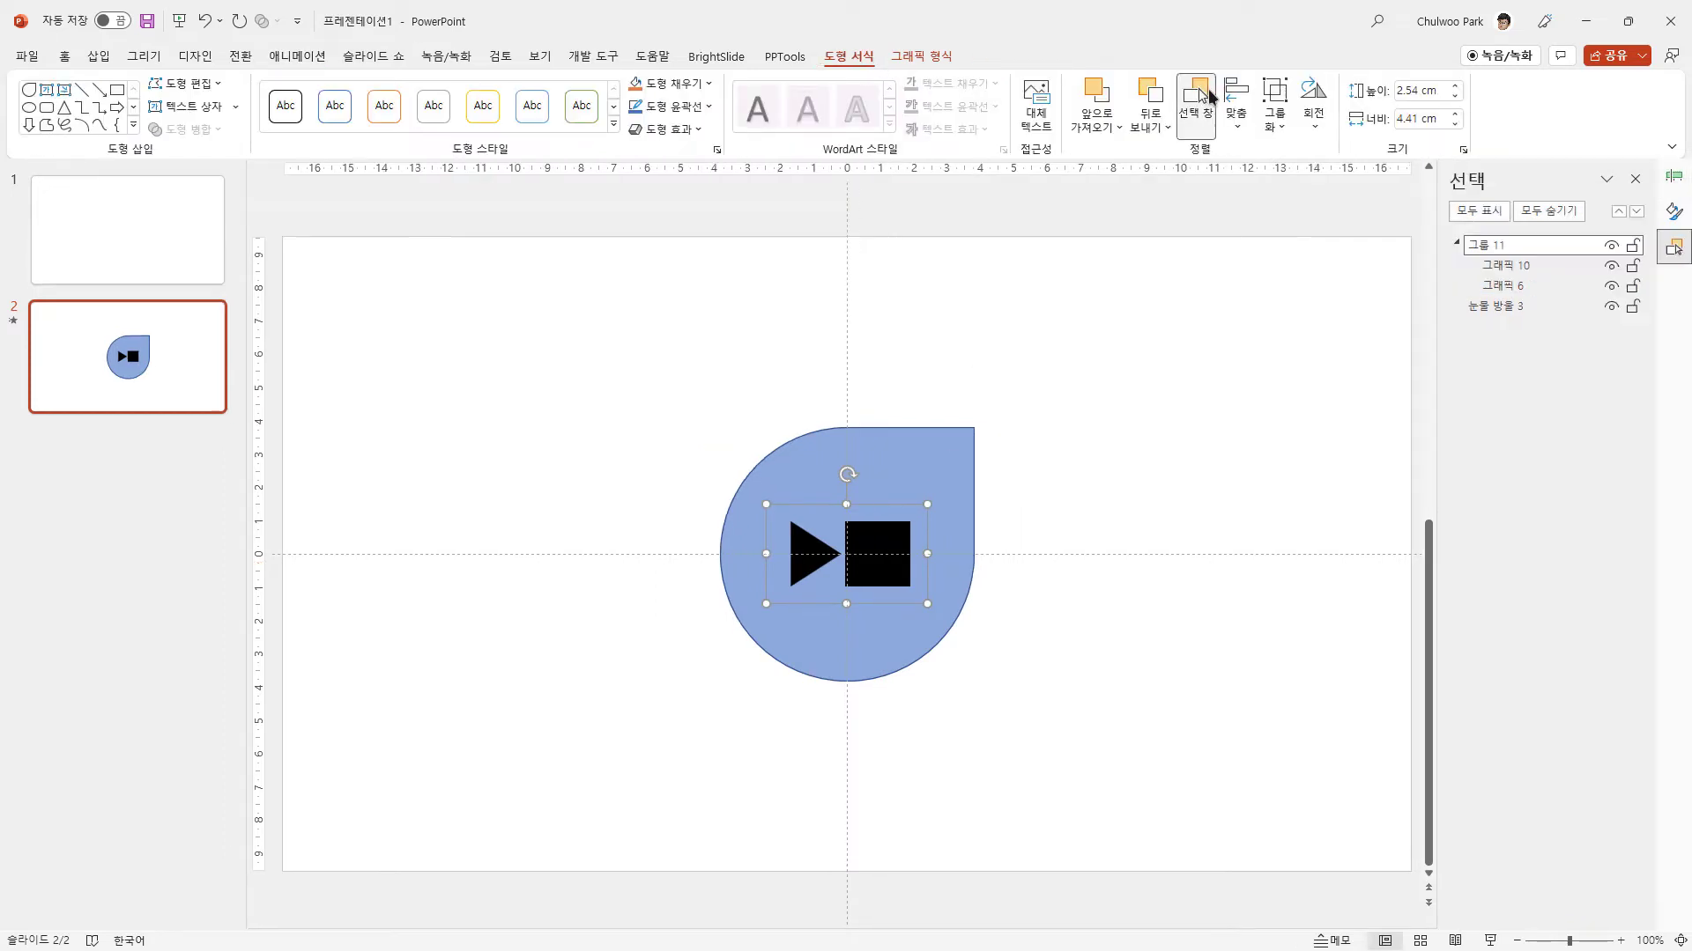
click(1510, 307)
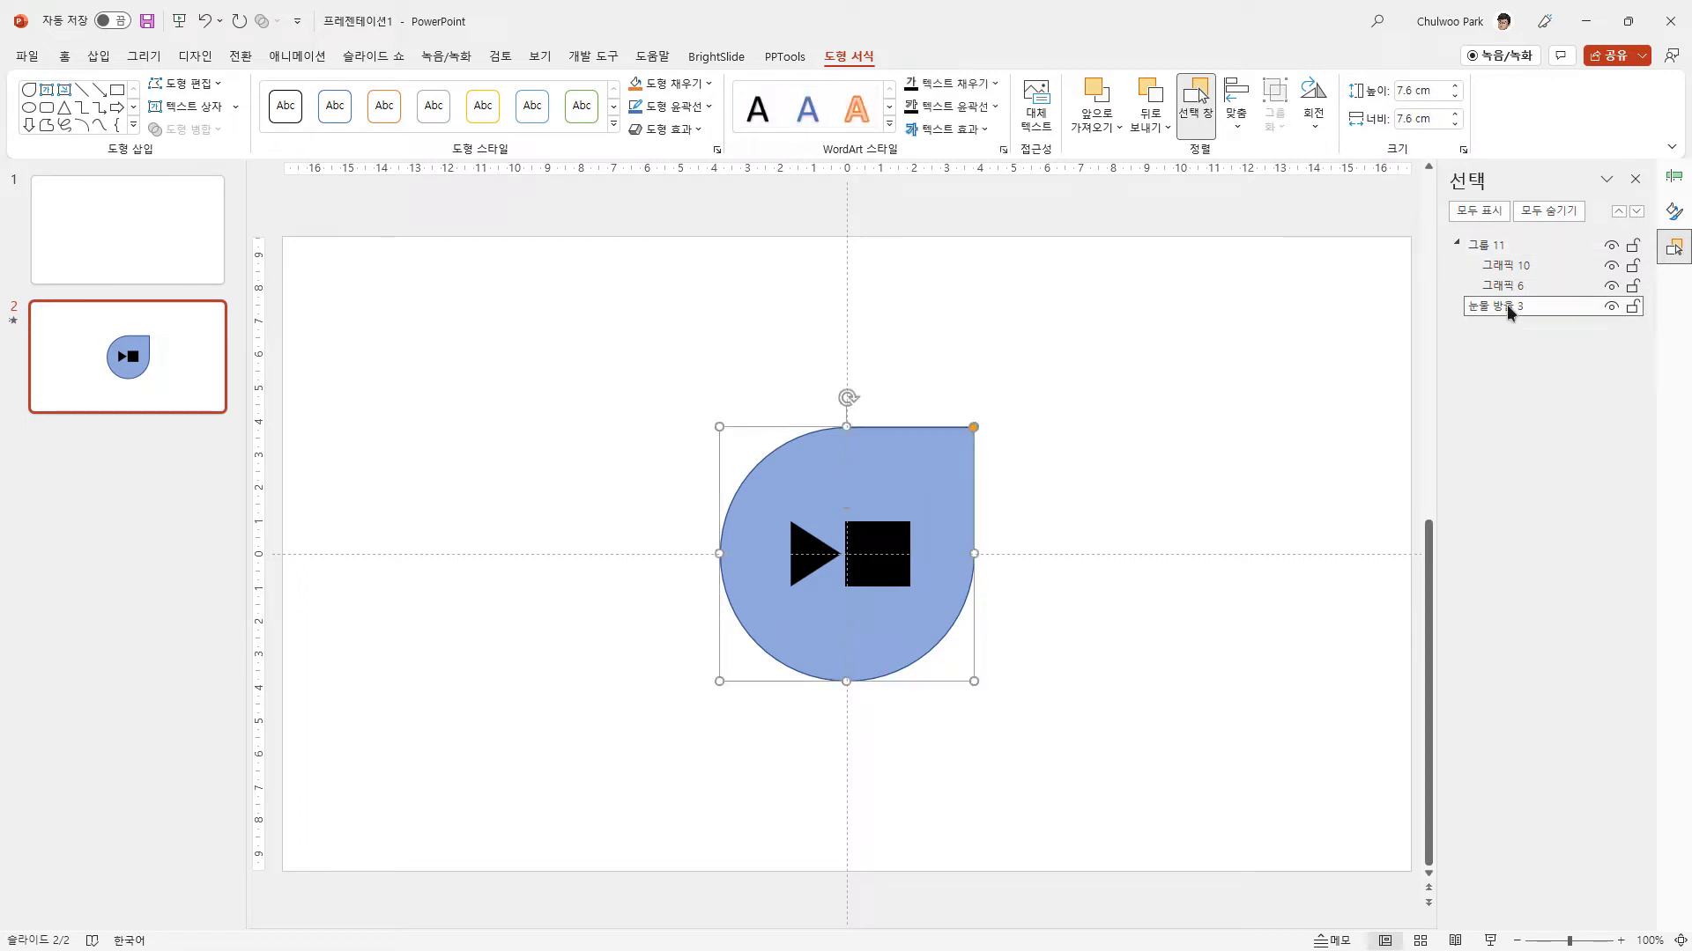
click(1485, 247)
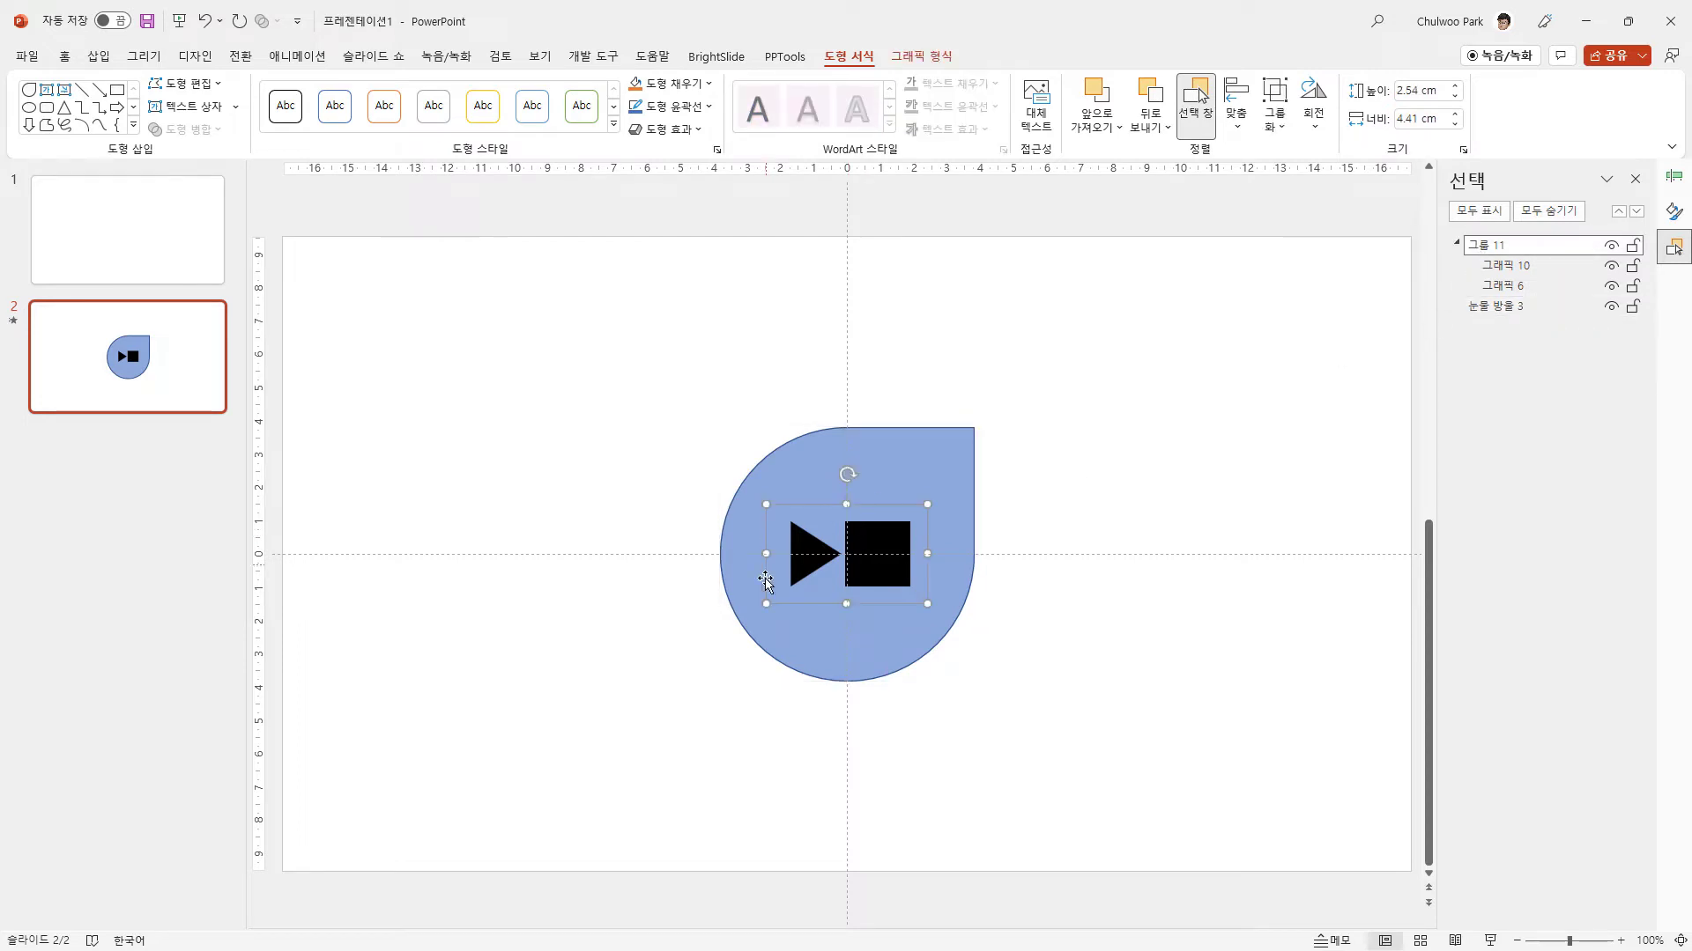
double_click(1503, 246)
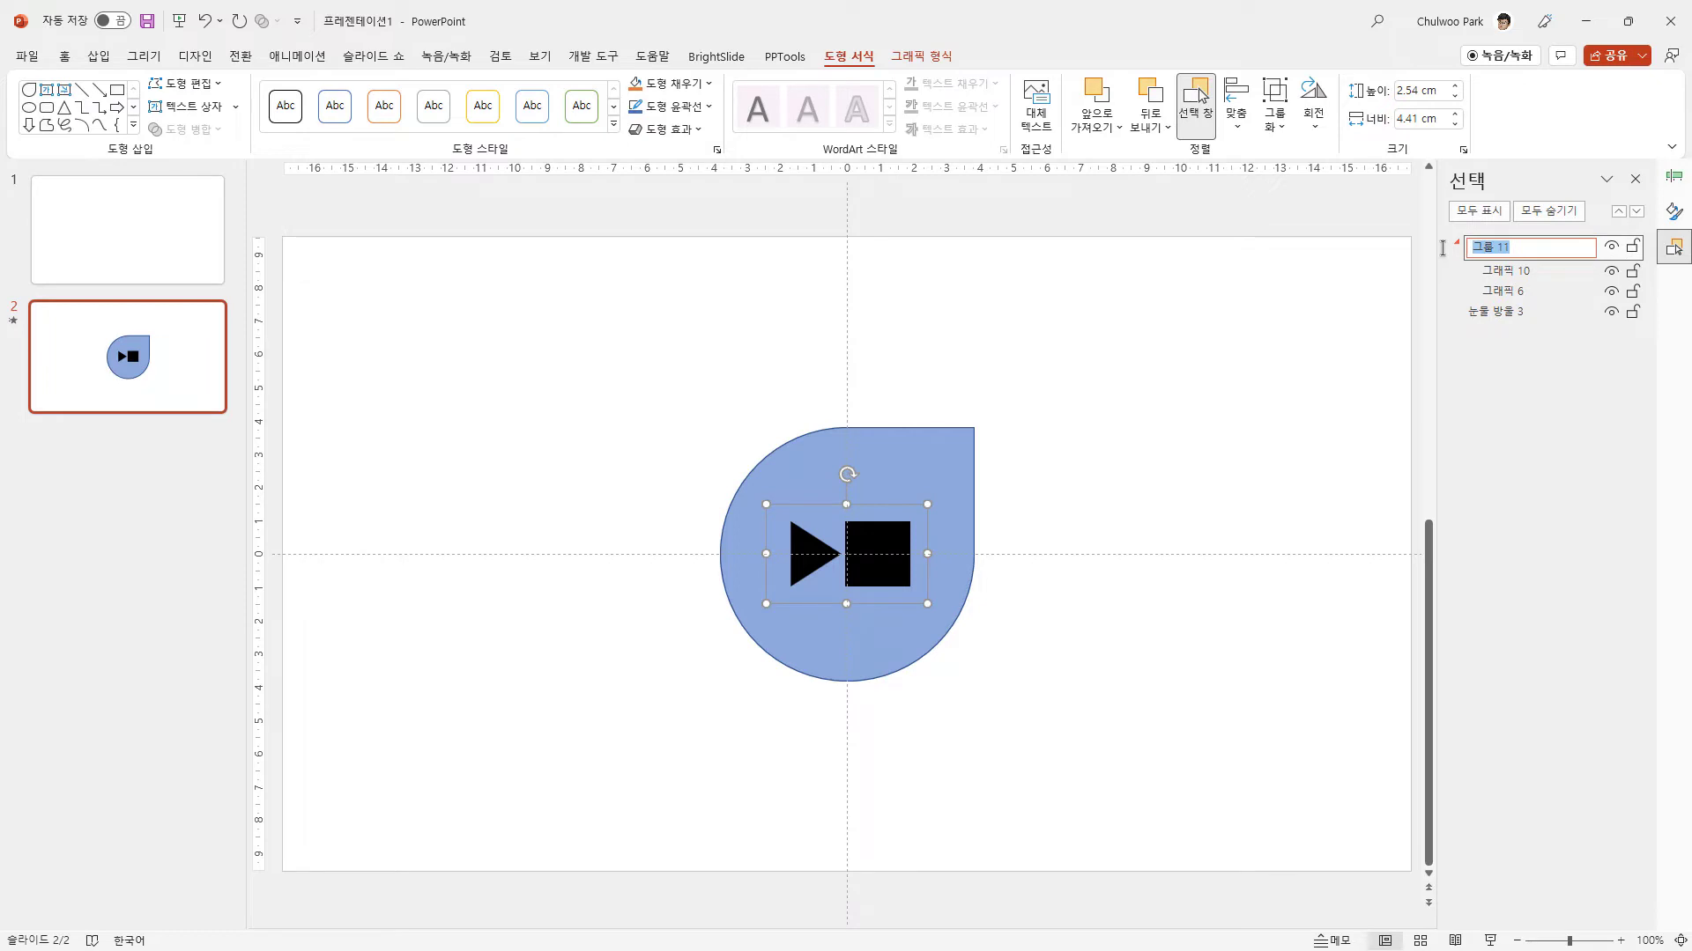
click(1239, 414)
click(877, 560)
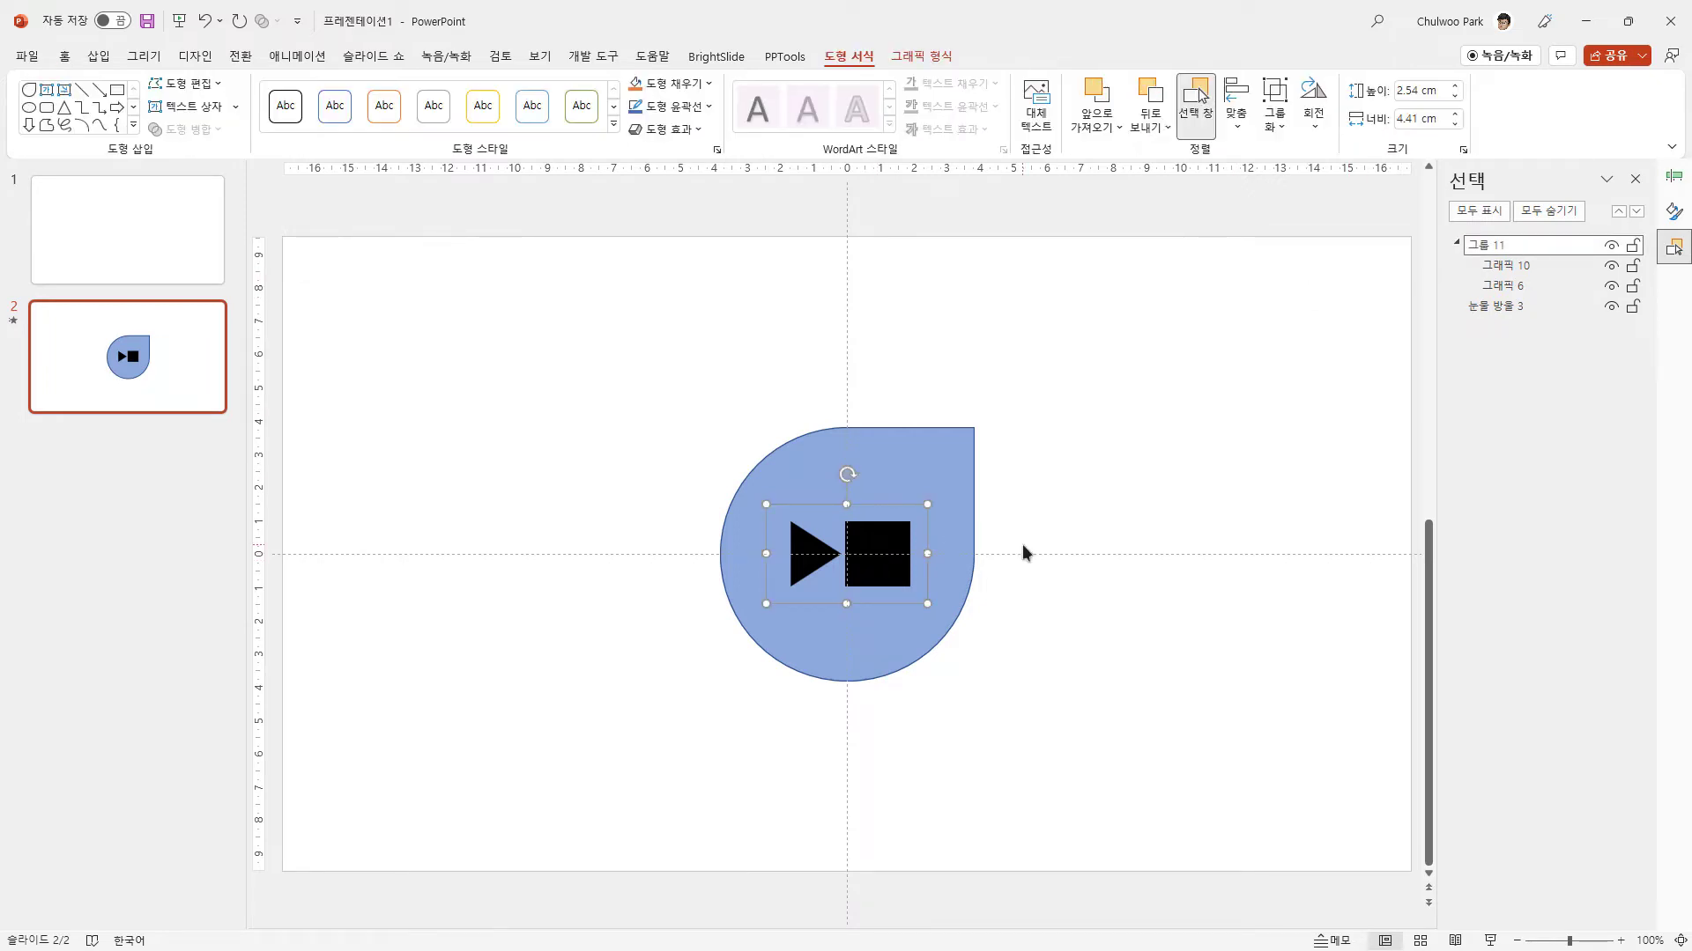
Return to the Animation pane and select the teardrop's Appear effect.
click(322, 59)
click(1674, 177)
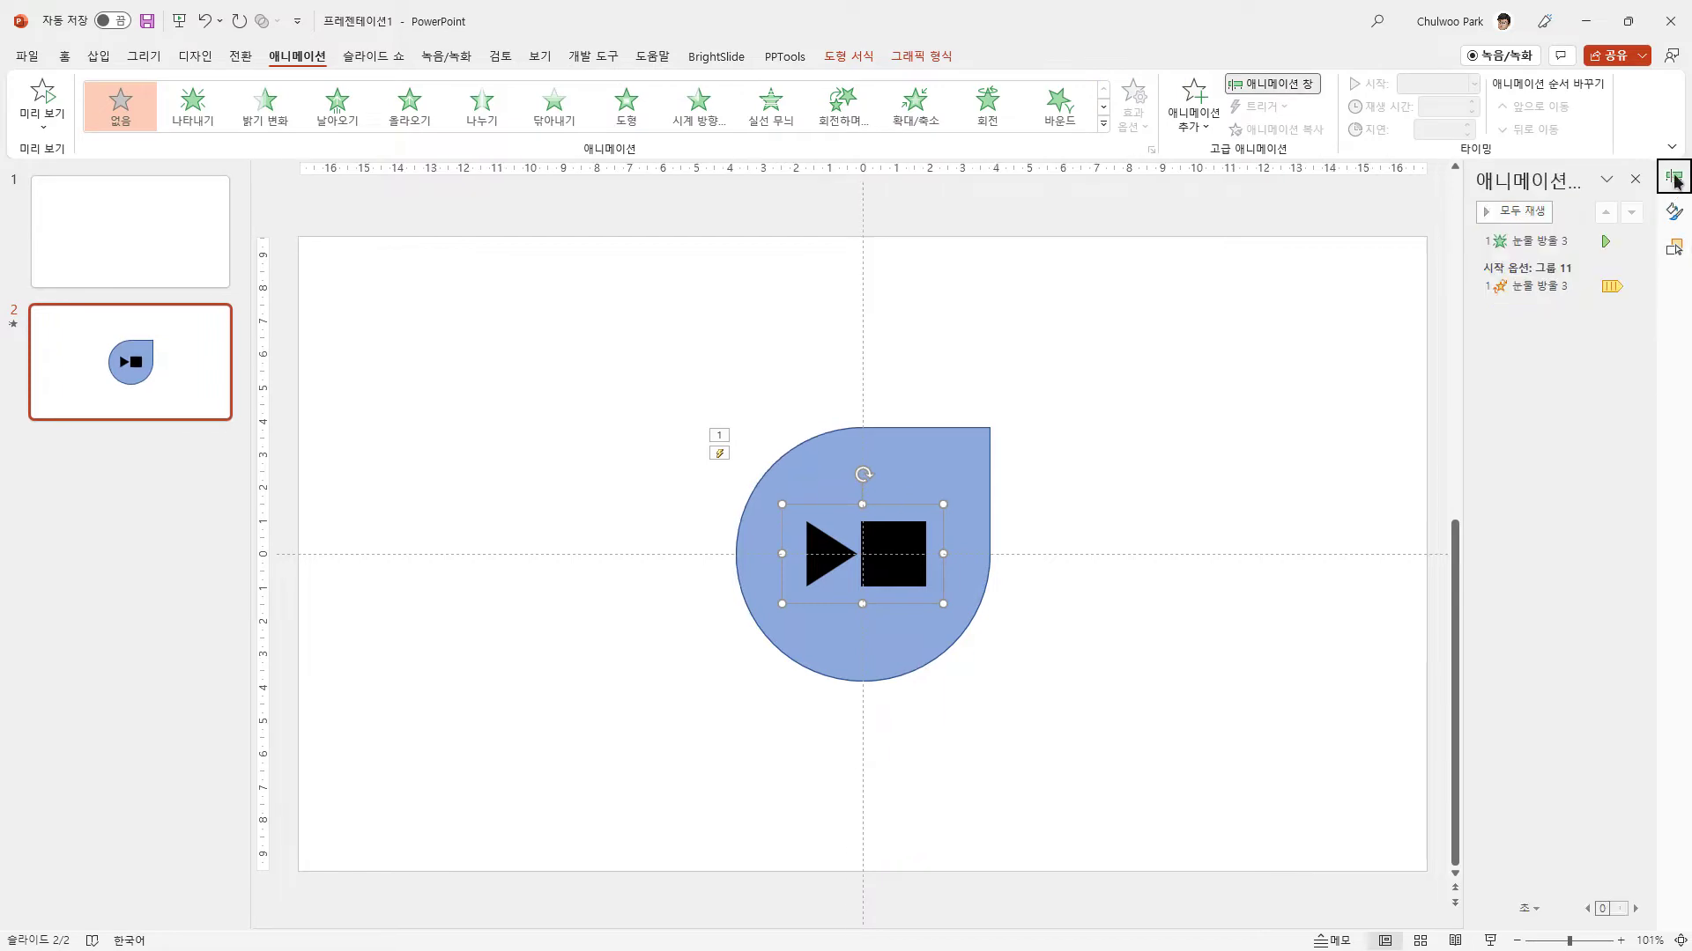
click(1558, 241)
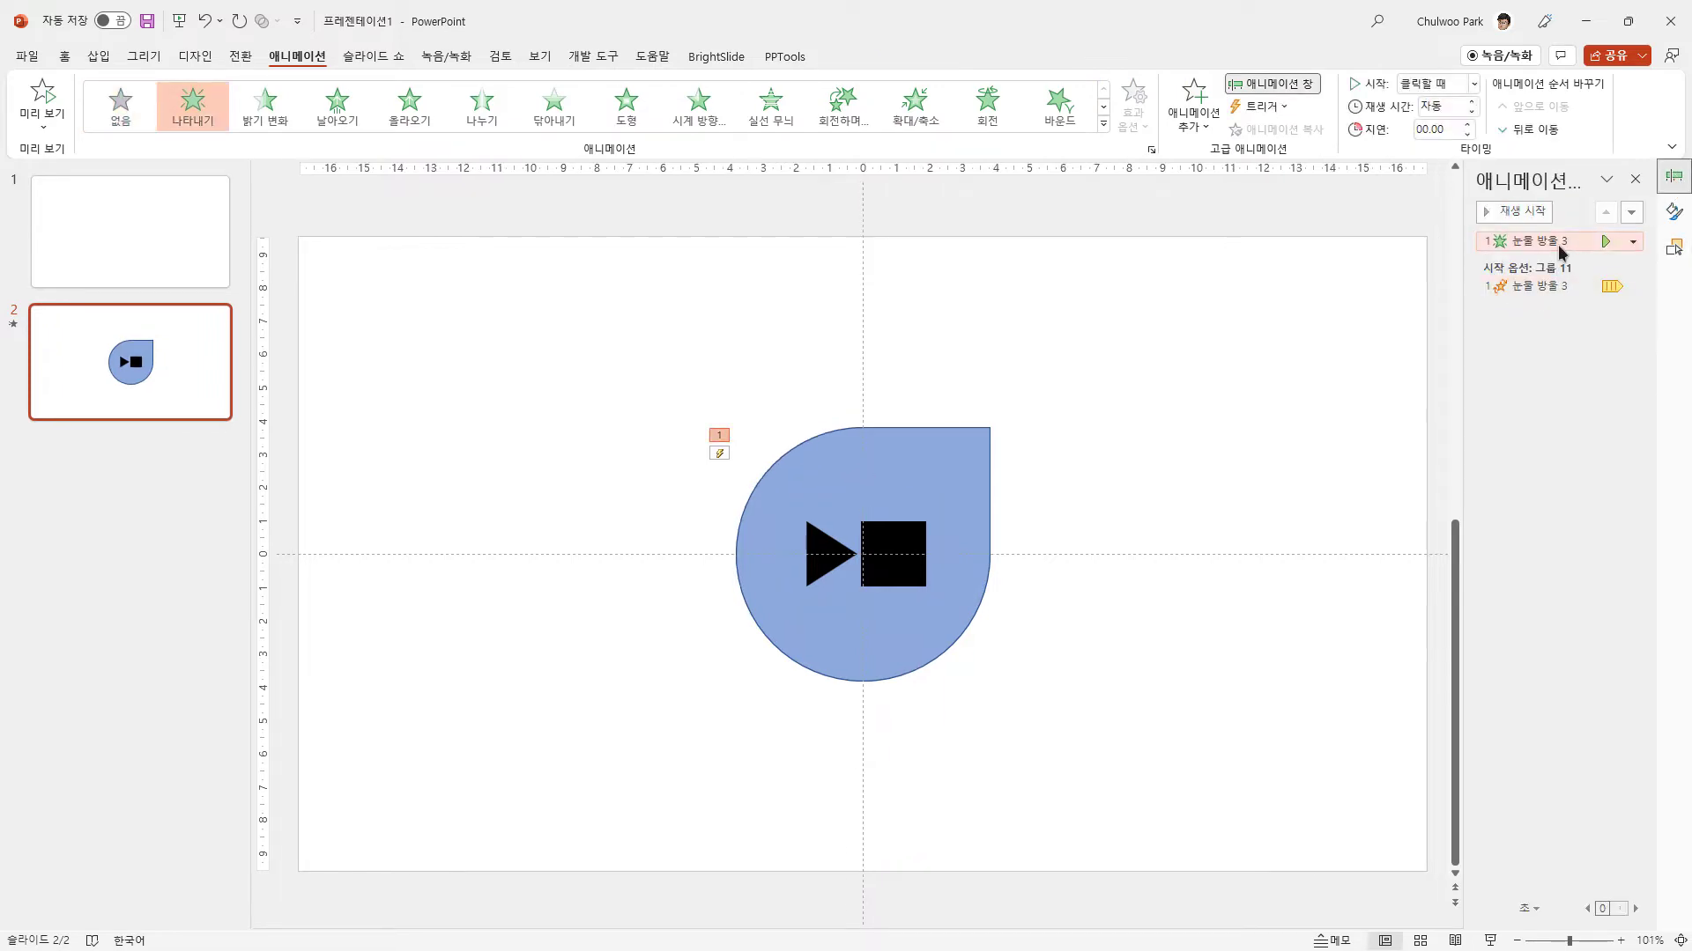
click(1633, 243)
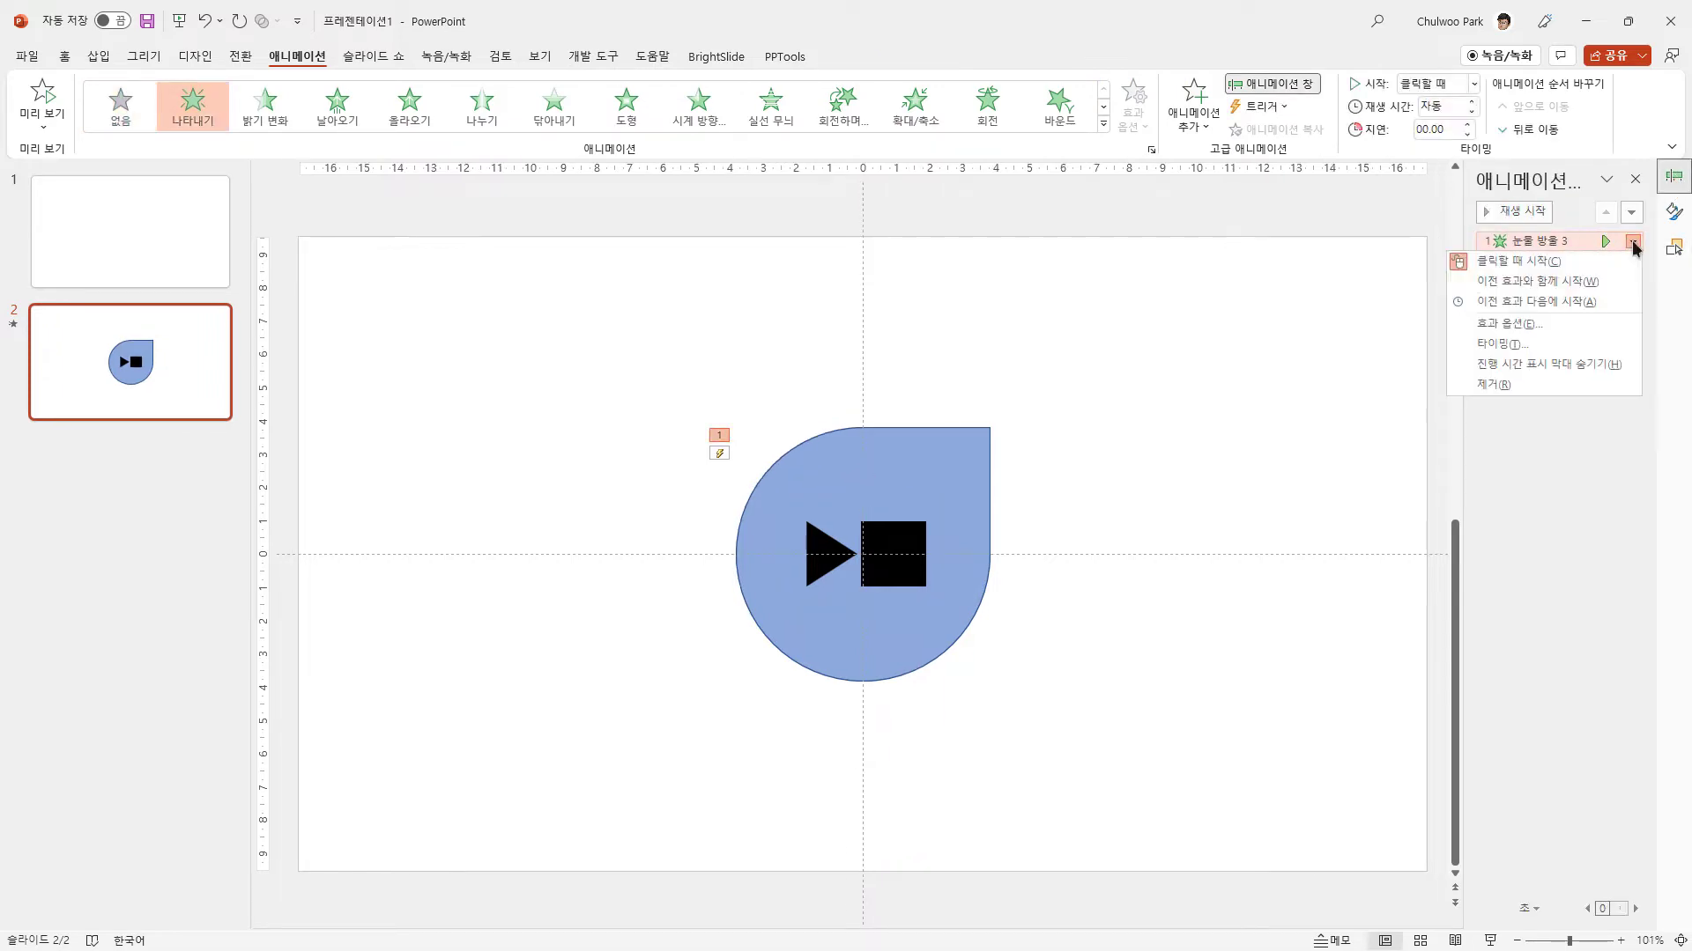
click(1562, 344)
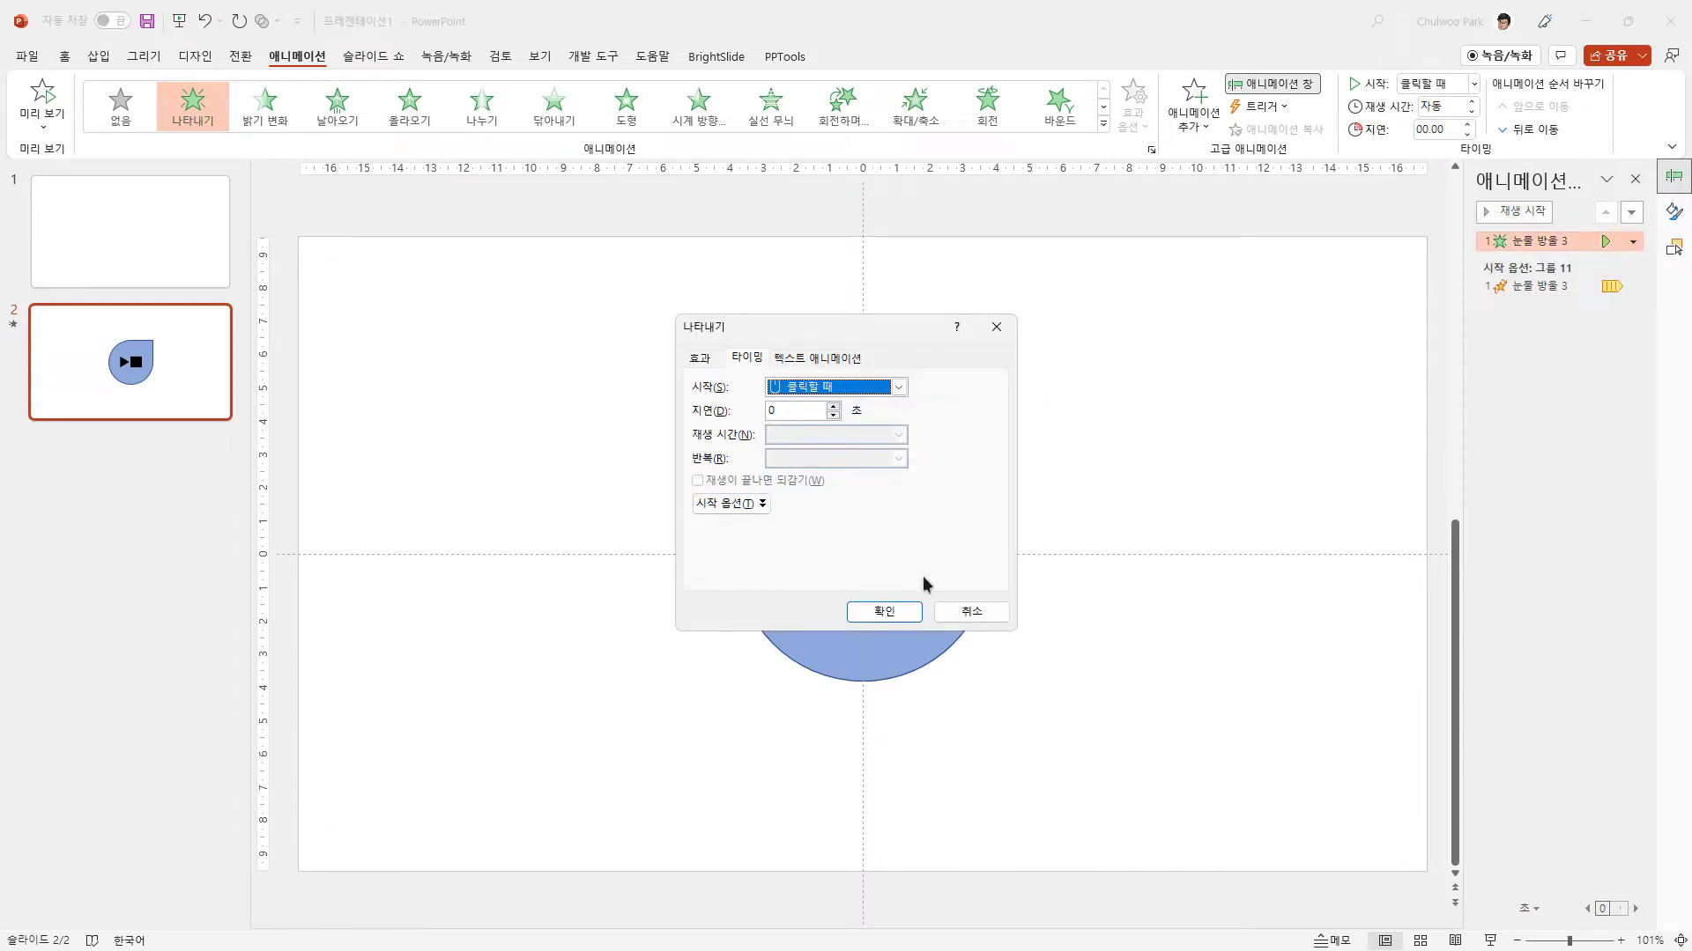
click(974, 612)
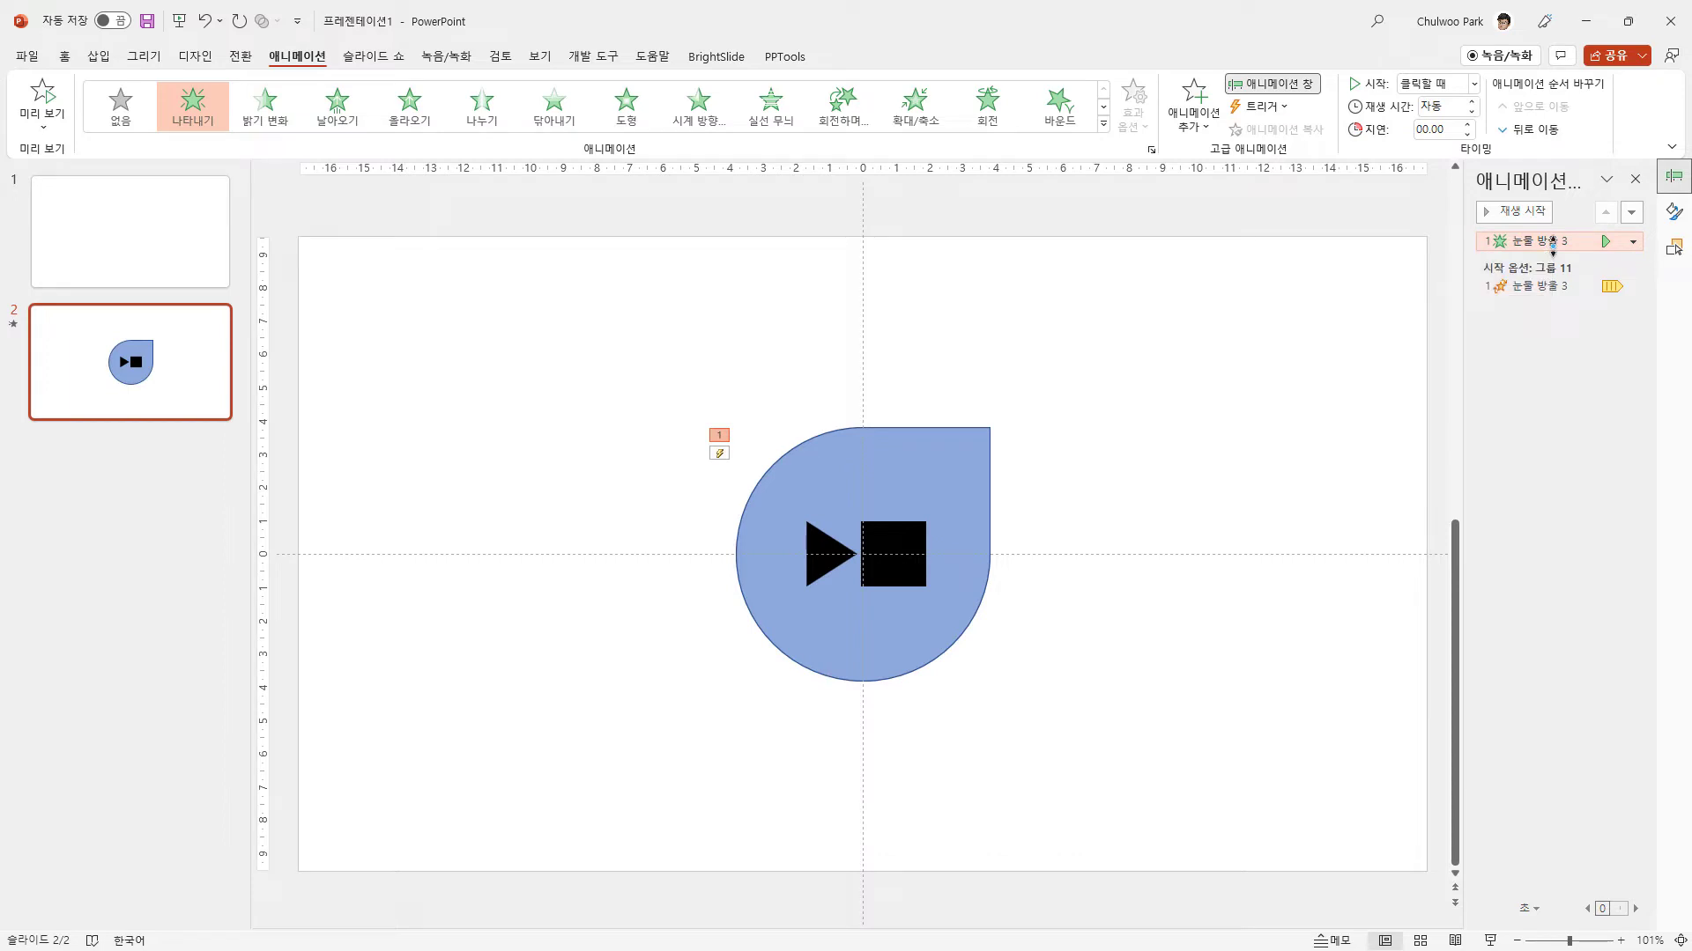
Set the Appear effect's trigger to a click on the icon group 그룹 11.
click(1284, 110)
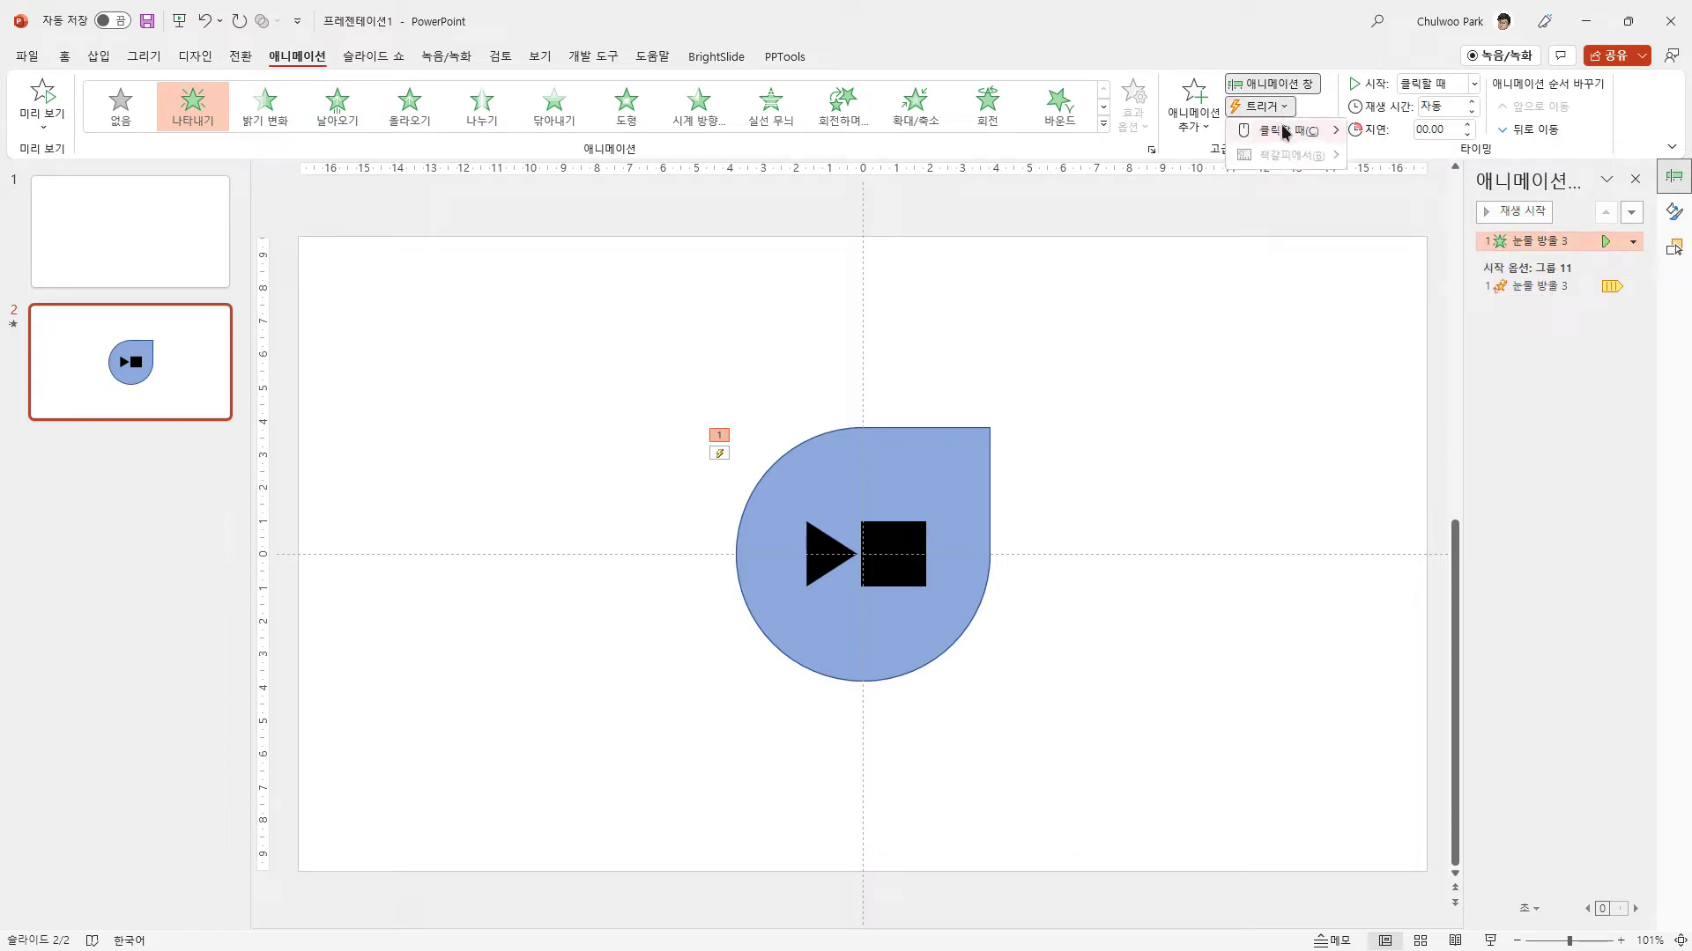
mouse_move(1286, 132)
click(1411, 158)
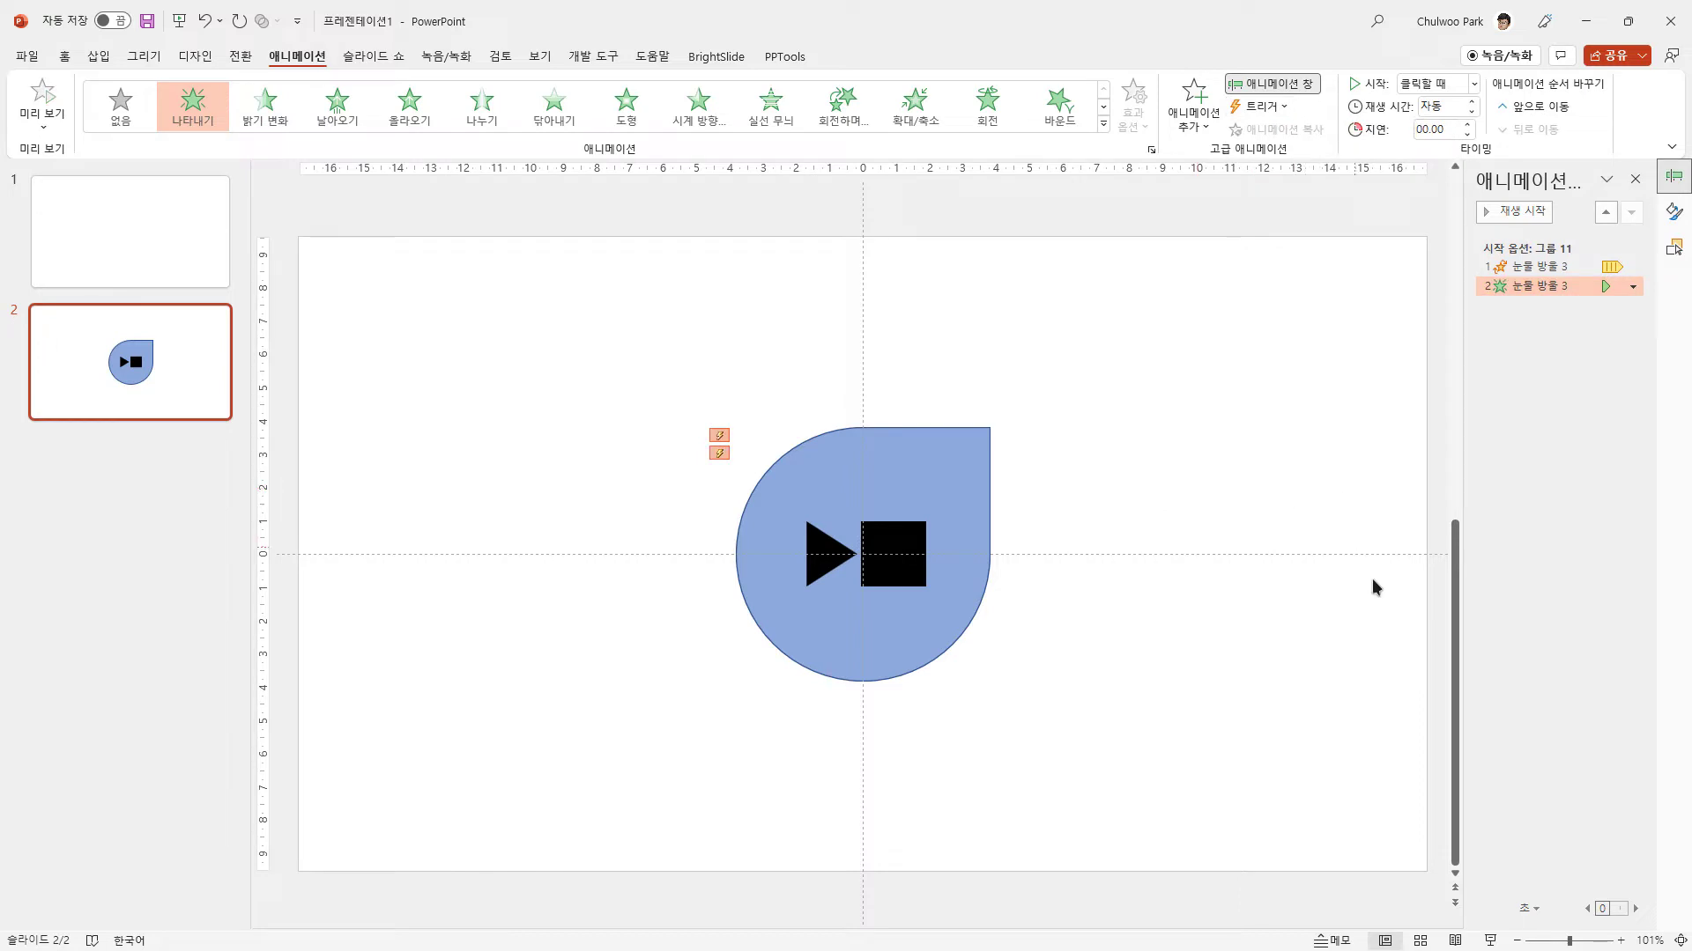
Run the slide show from the current slide, test the spin by using the icon group, and exit.
click(1493, 941)
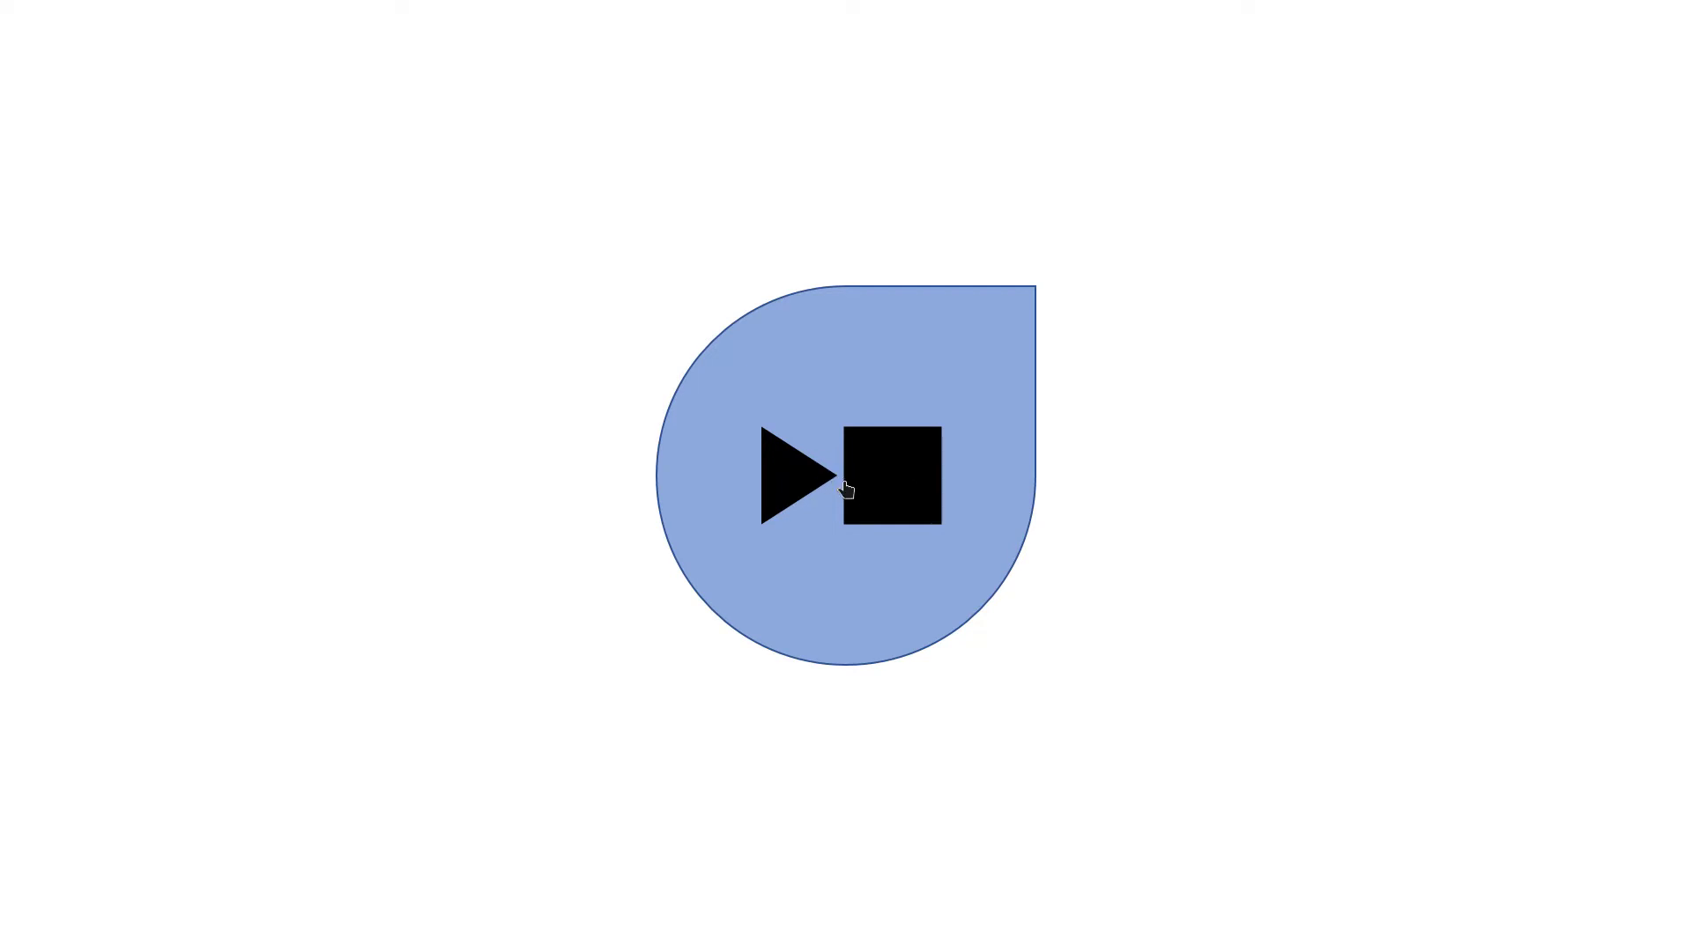
click(874, 482)
key(Escape)
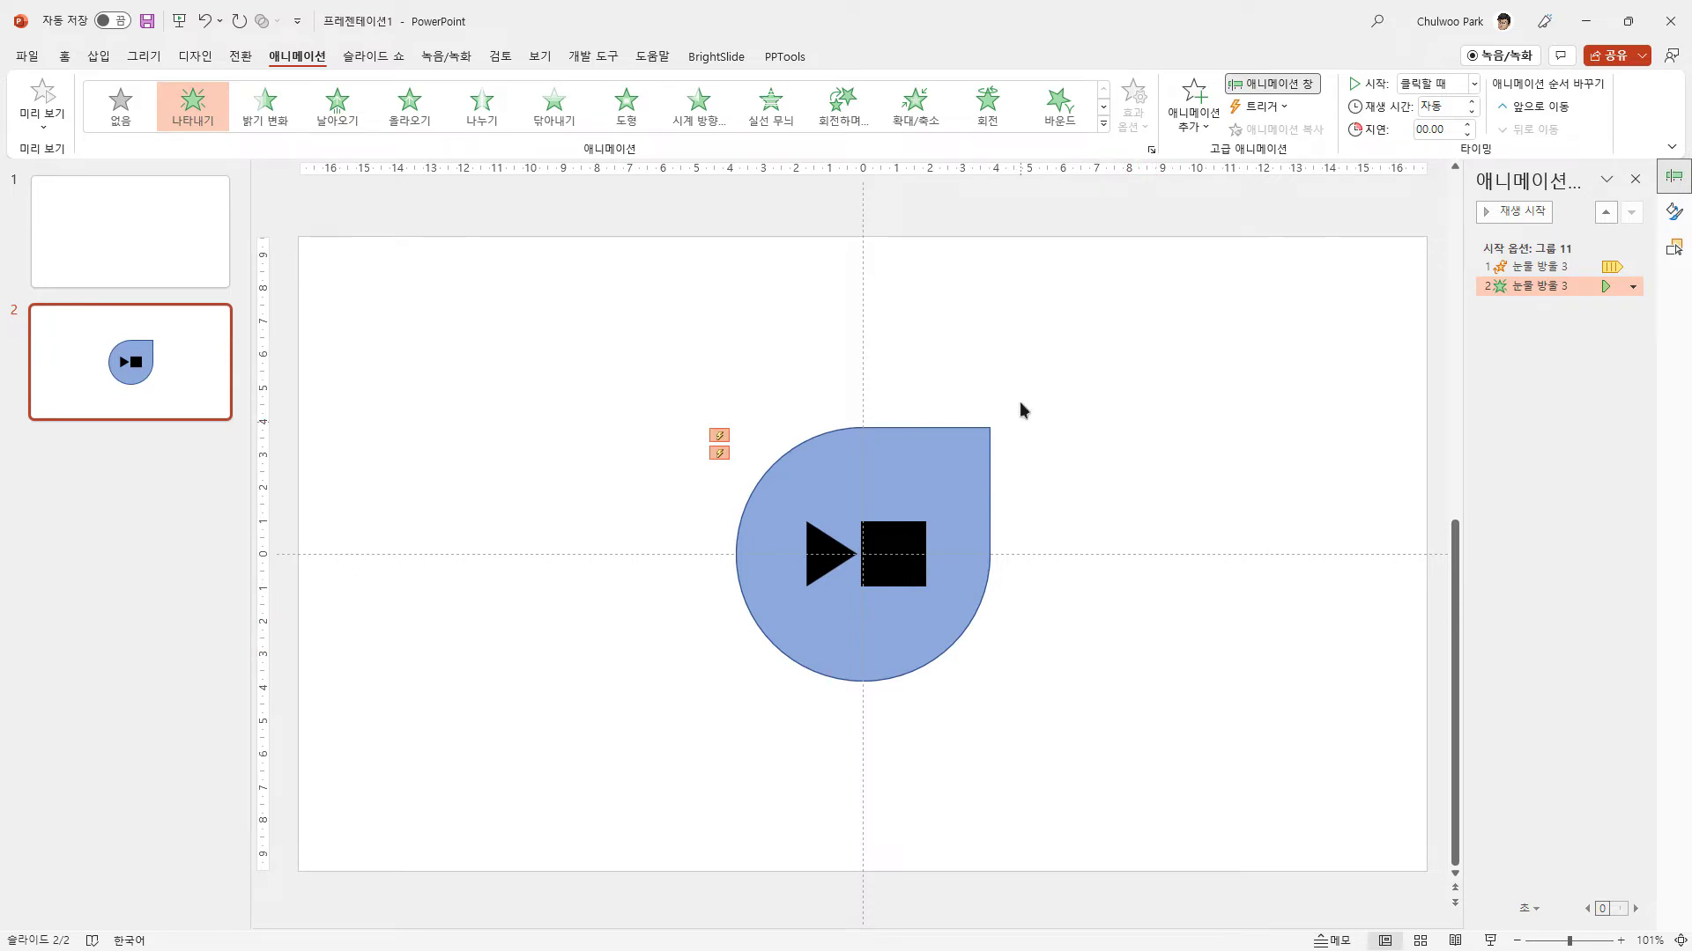
Insert a text box above the teardrop containing "태조 태종 새종 영조 정조 고종".
click(98, 58)
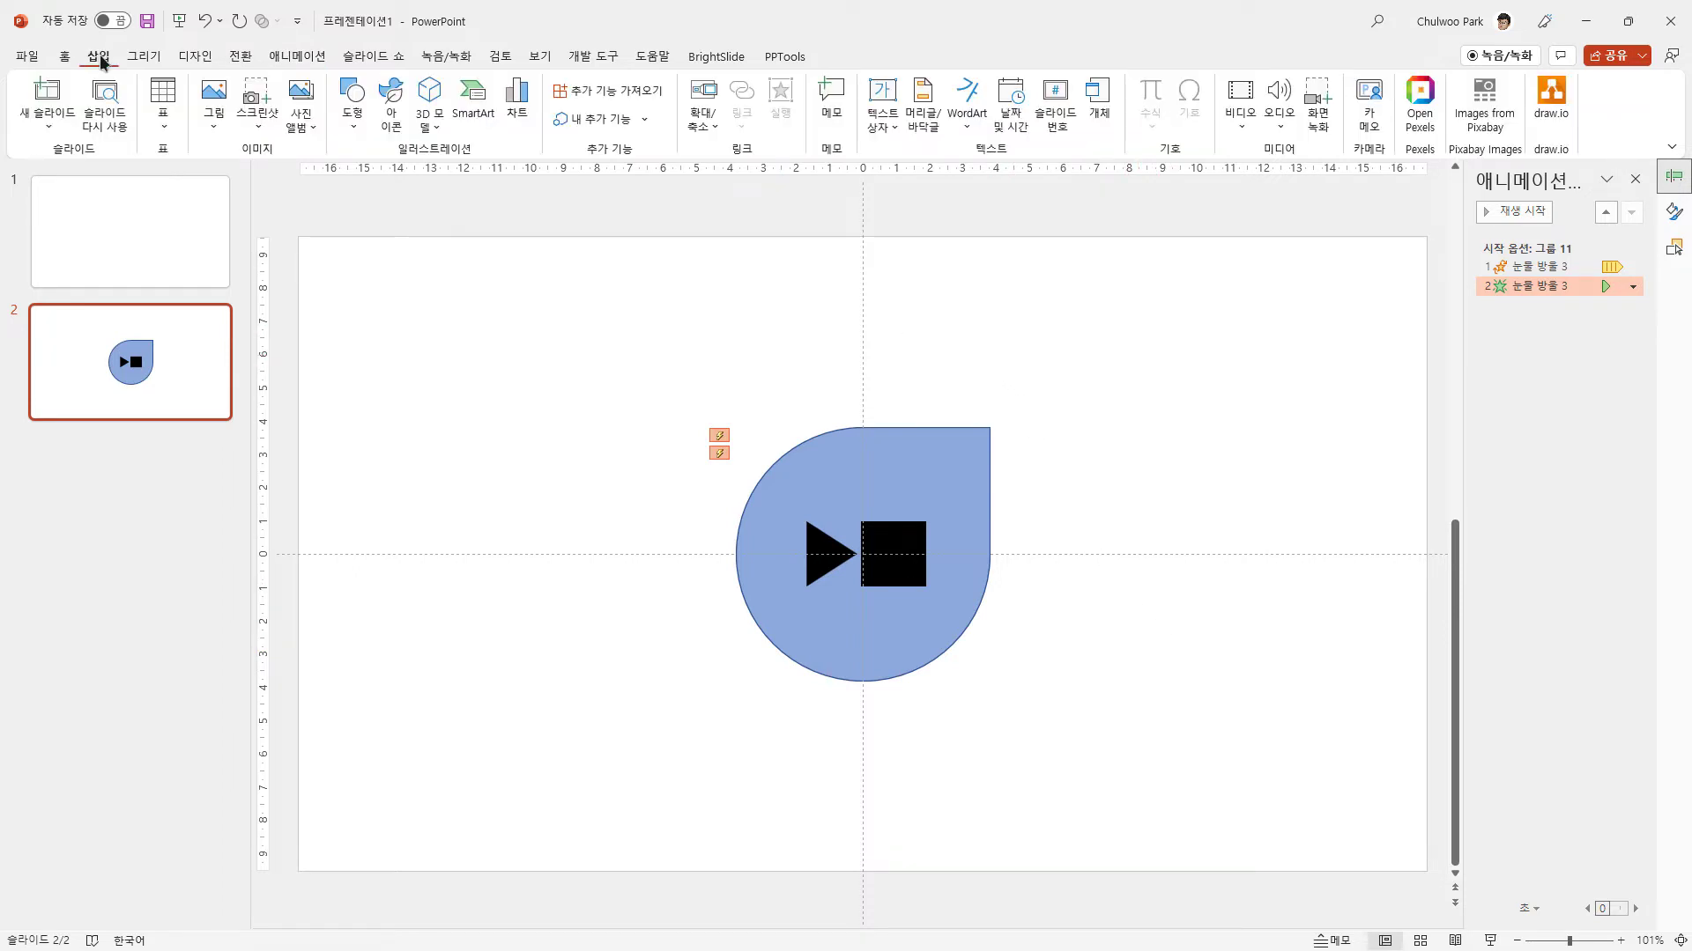
click(881, 97)
click(934, 319)
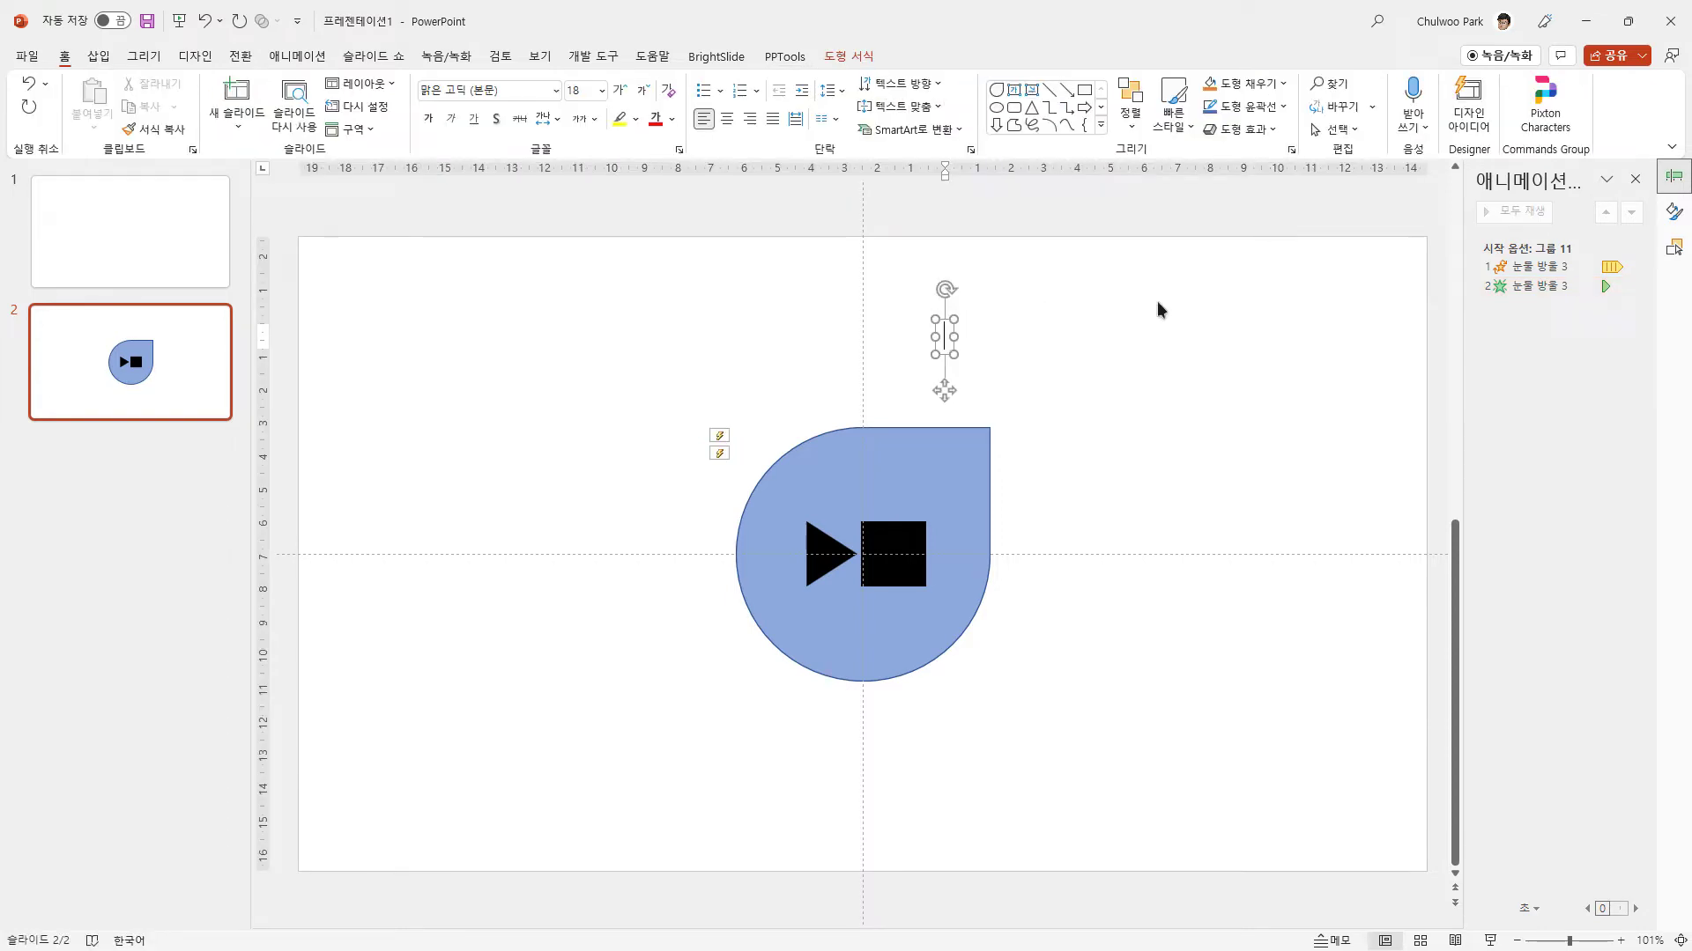
text(태조 )
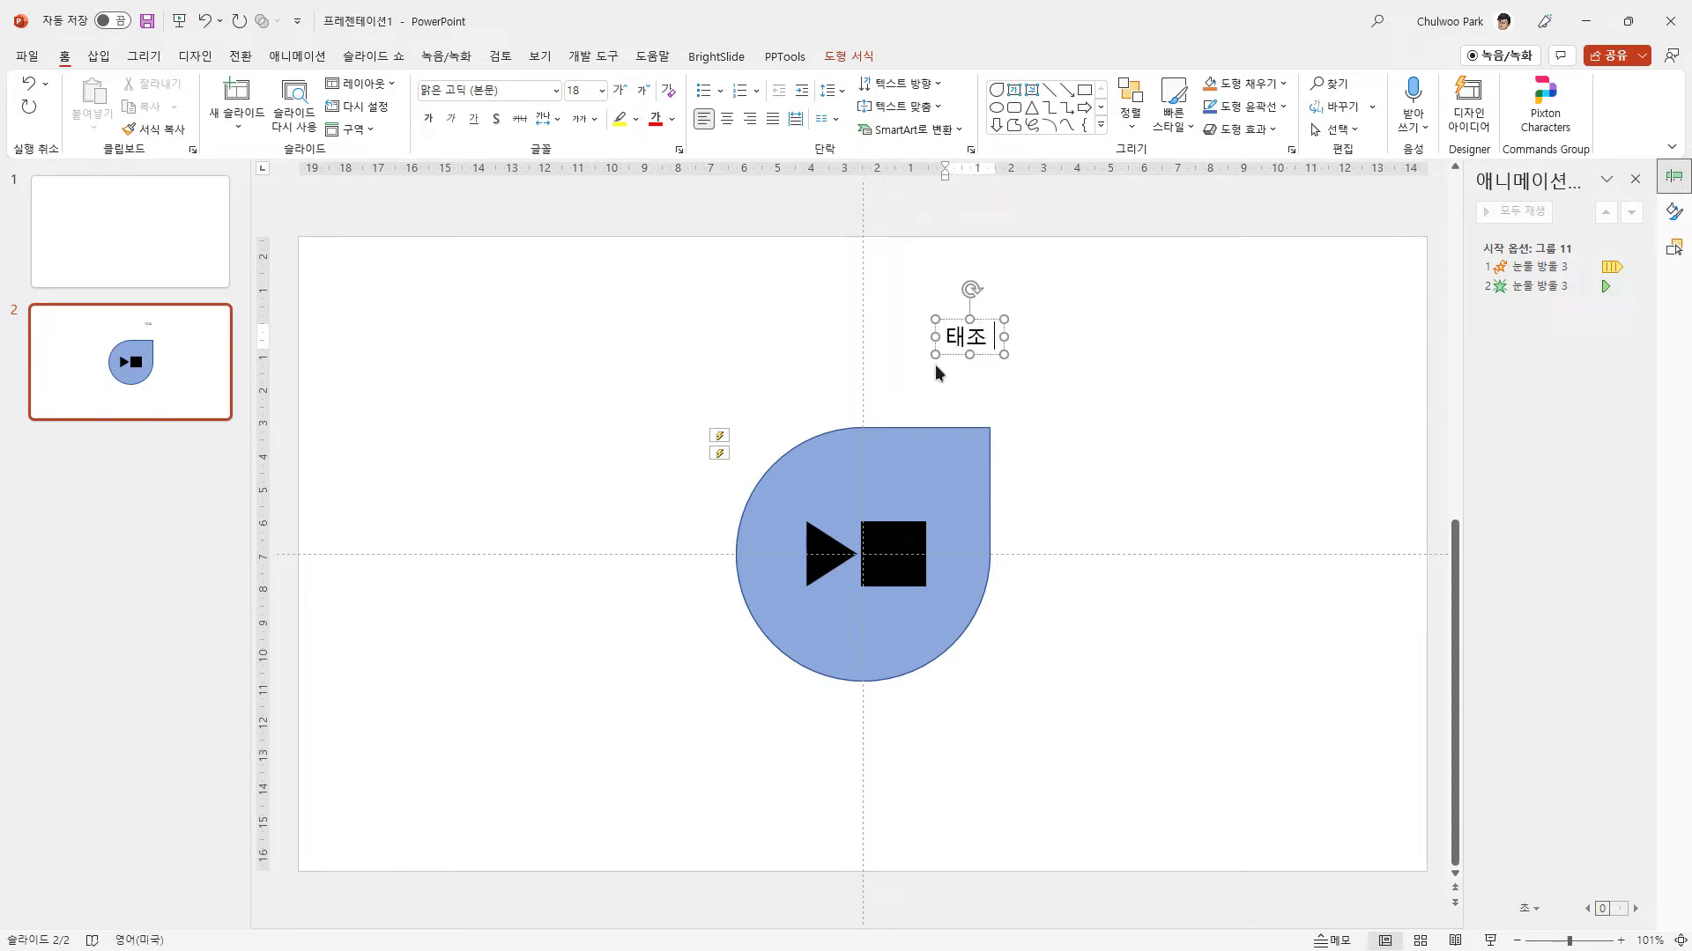
text(태종 세종)
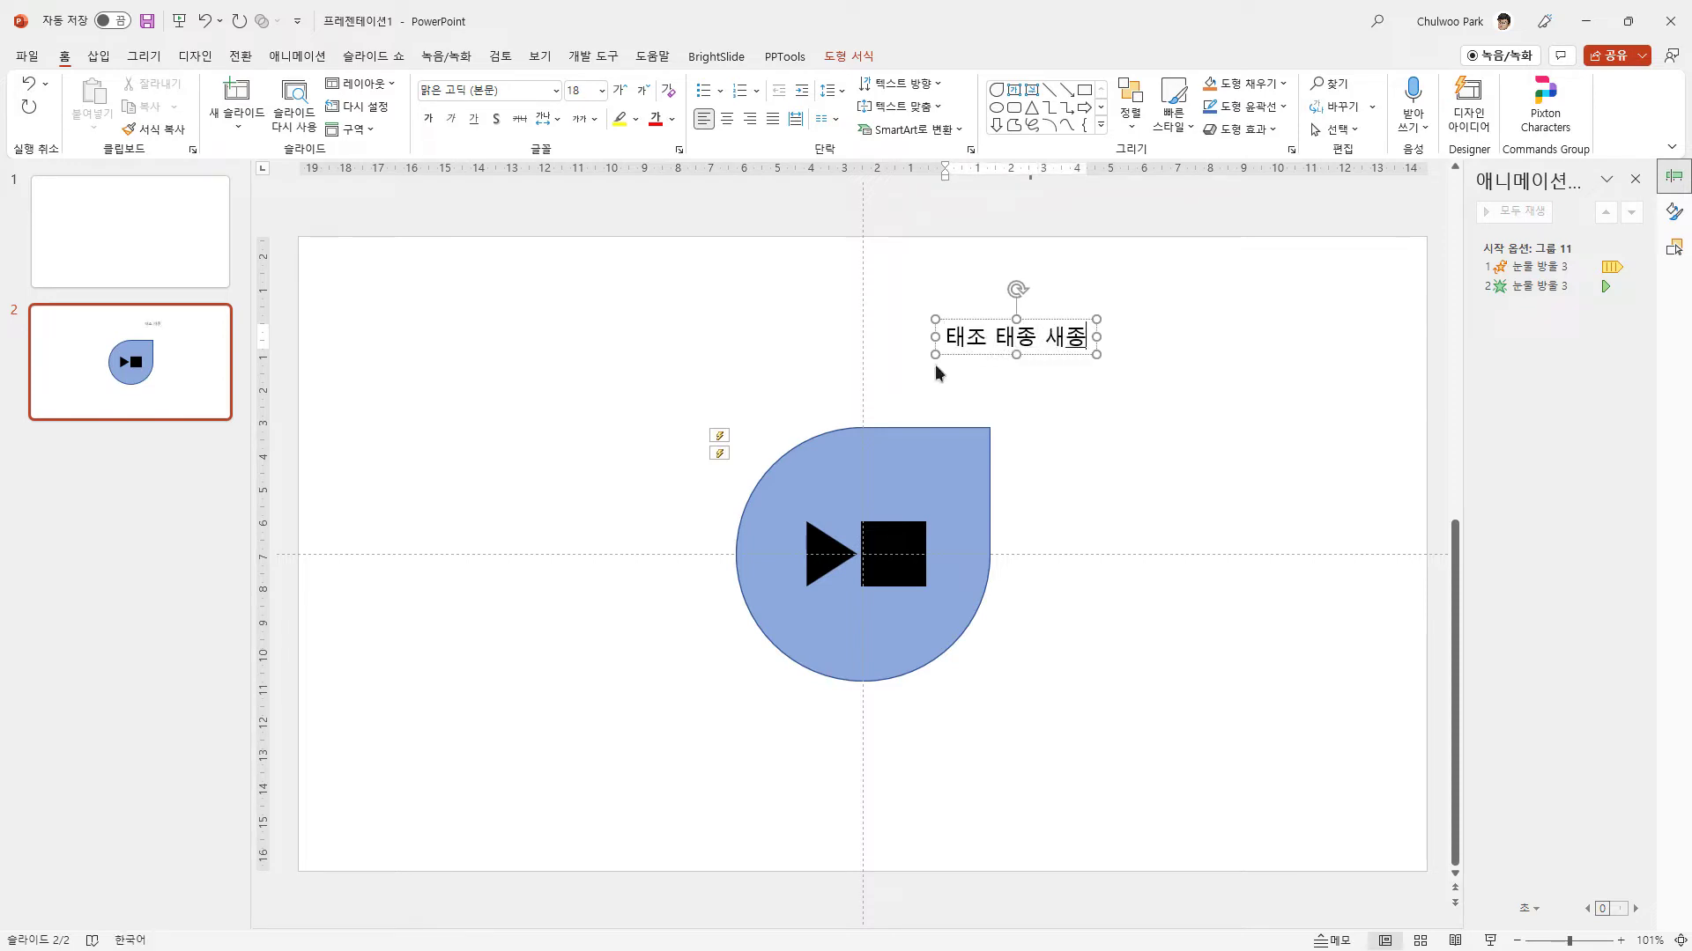
text( 영조 정조 고종)
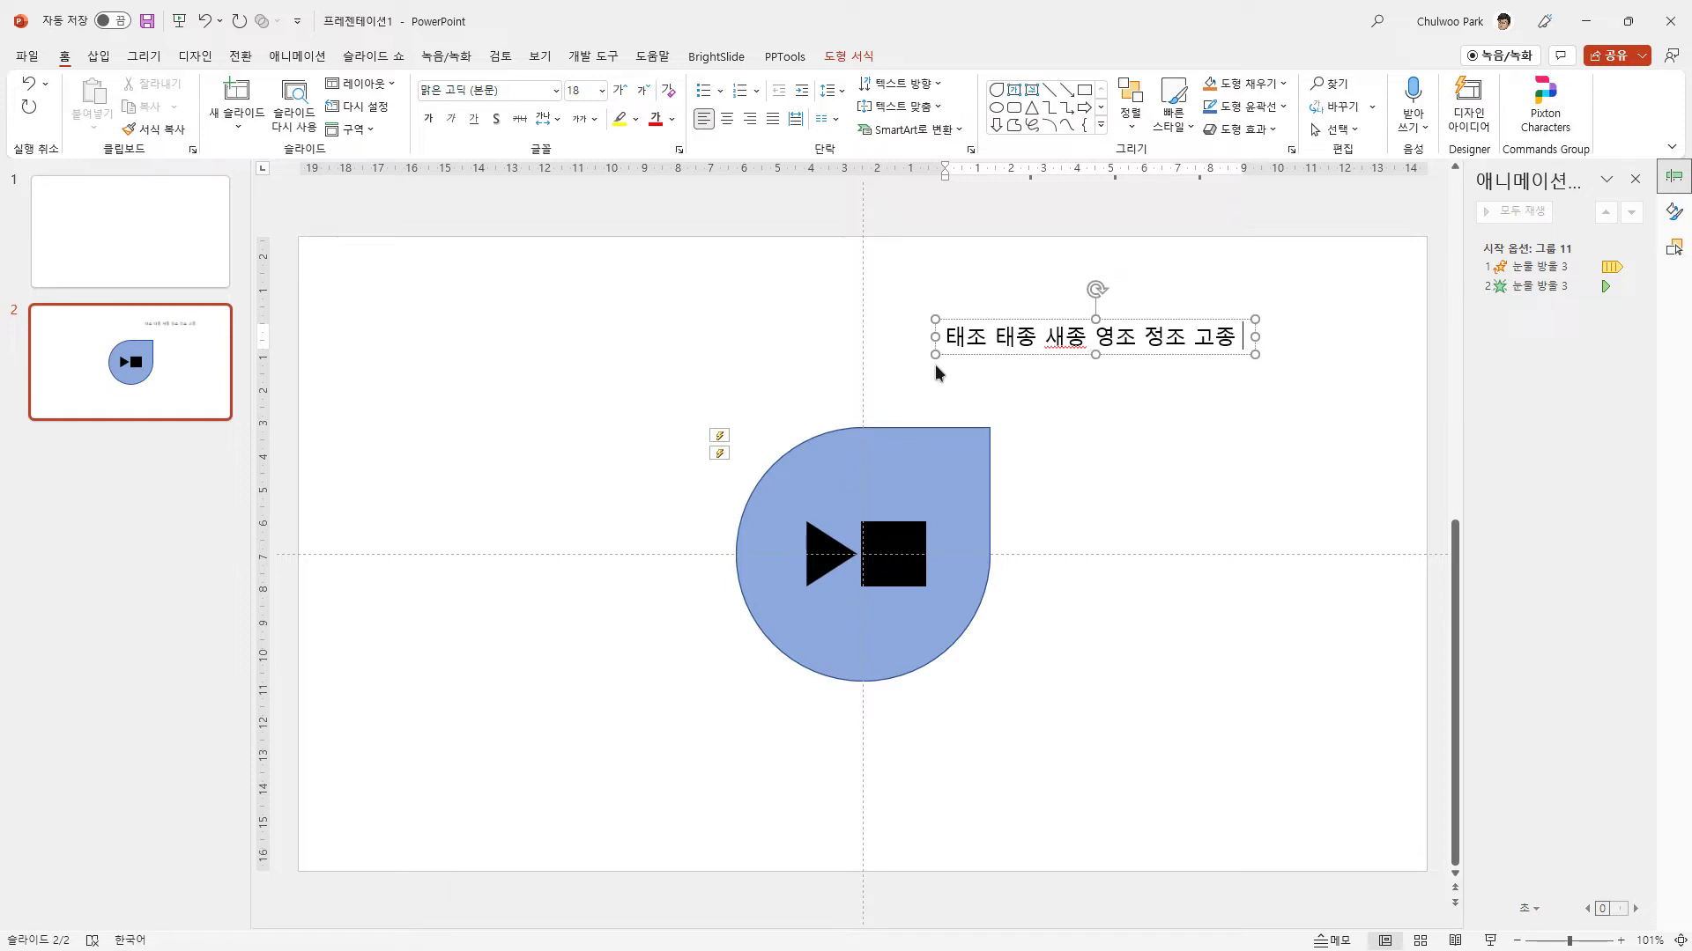
Remove the trailing space from the text and correct "새종" to "세종".
key(BackSpace)
key(Left)
key(Left)
key(Left)
key(Left)
key(Left)
key(Left)
key(Left)
key(Left)
key(Left)
key(shift+Left)
text(세)
Separate the six king names with "|" characters and add one more "|" after 고종.
key(Left)
key(Left)
key(Left)
key(Left)
key(Left)
key(Right)
text(|)
key(Right)
key(Right)
key(Right)
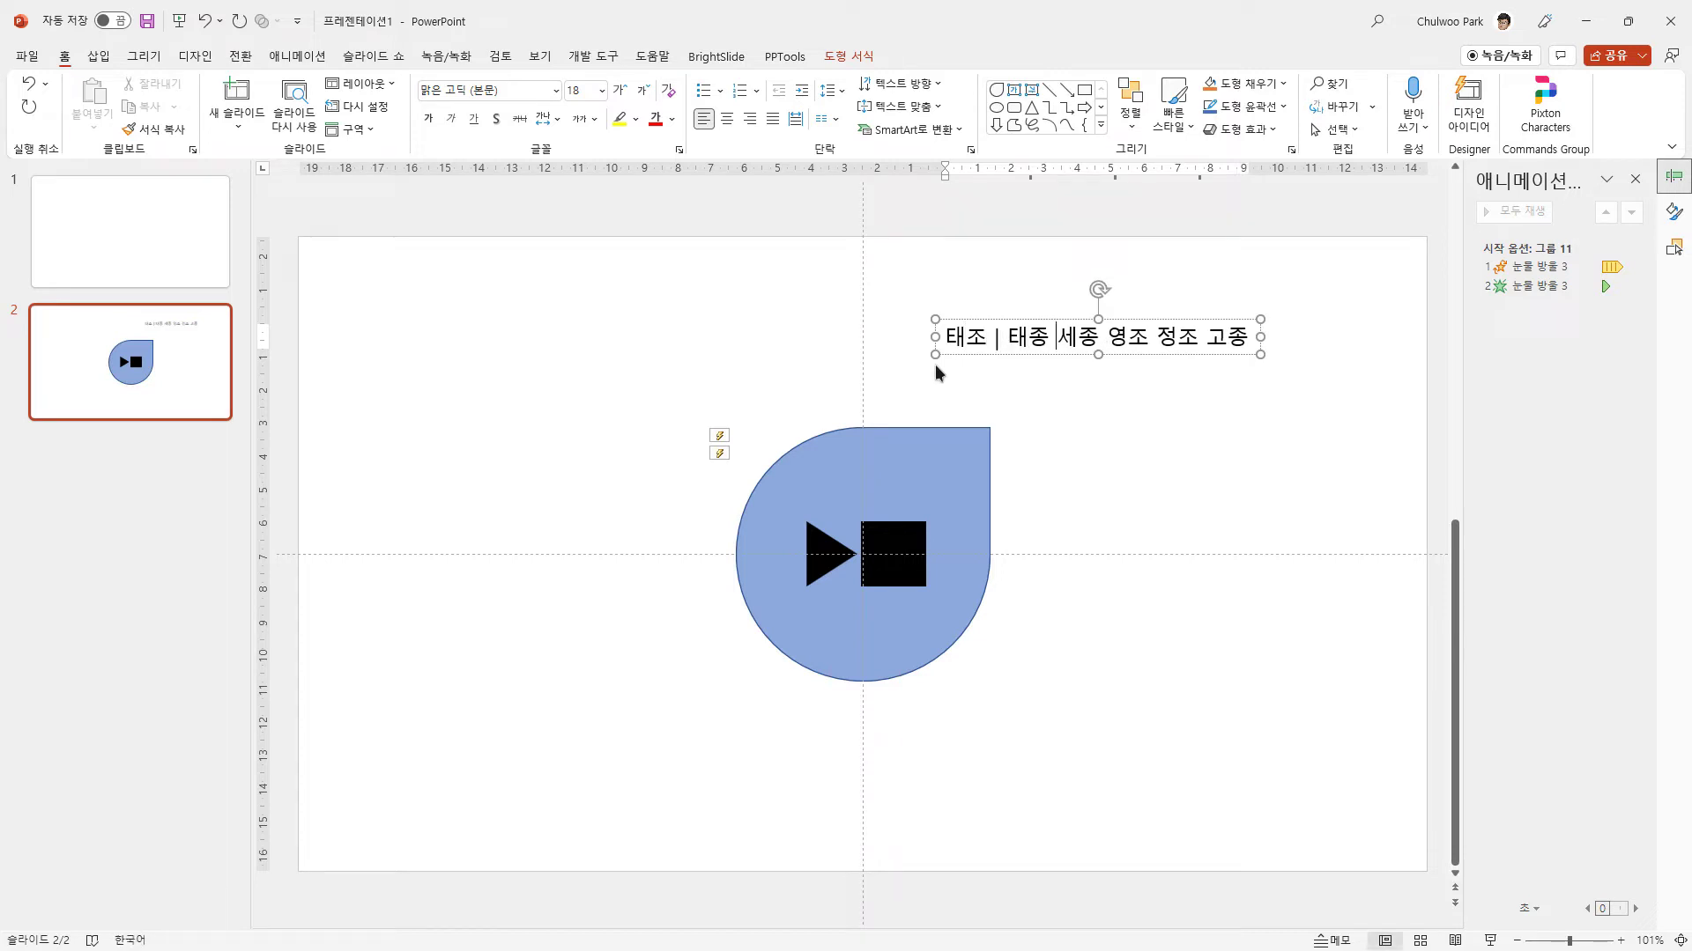
text(|)
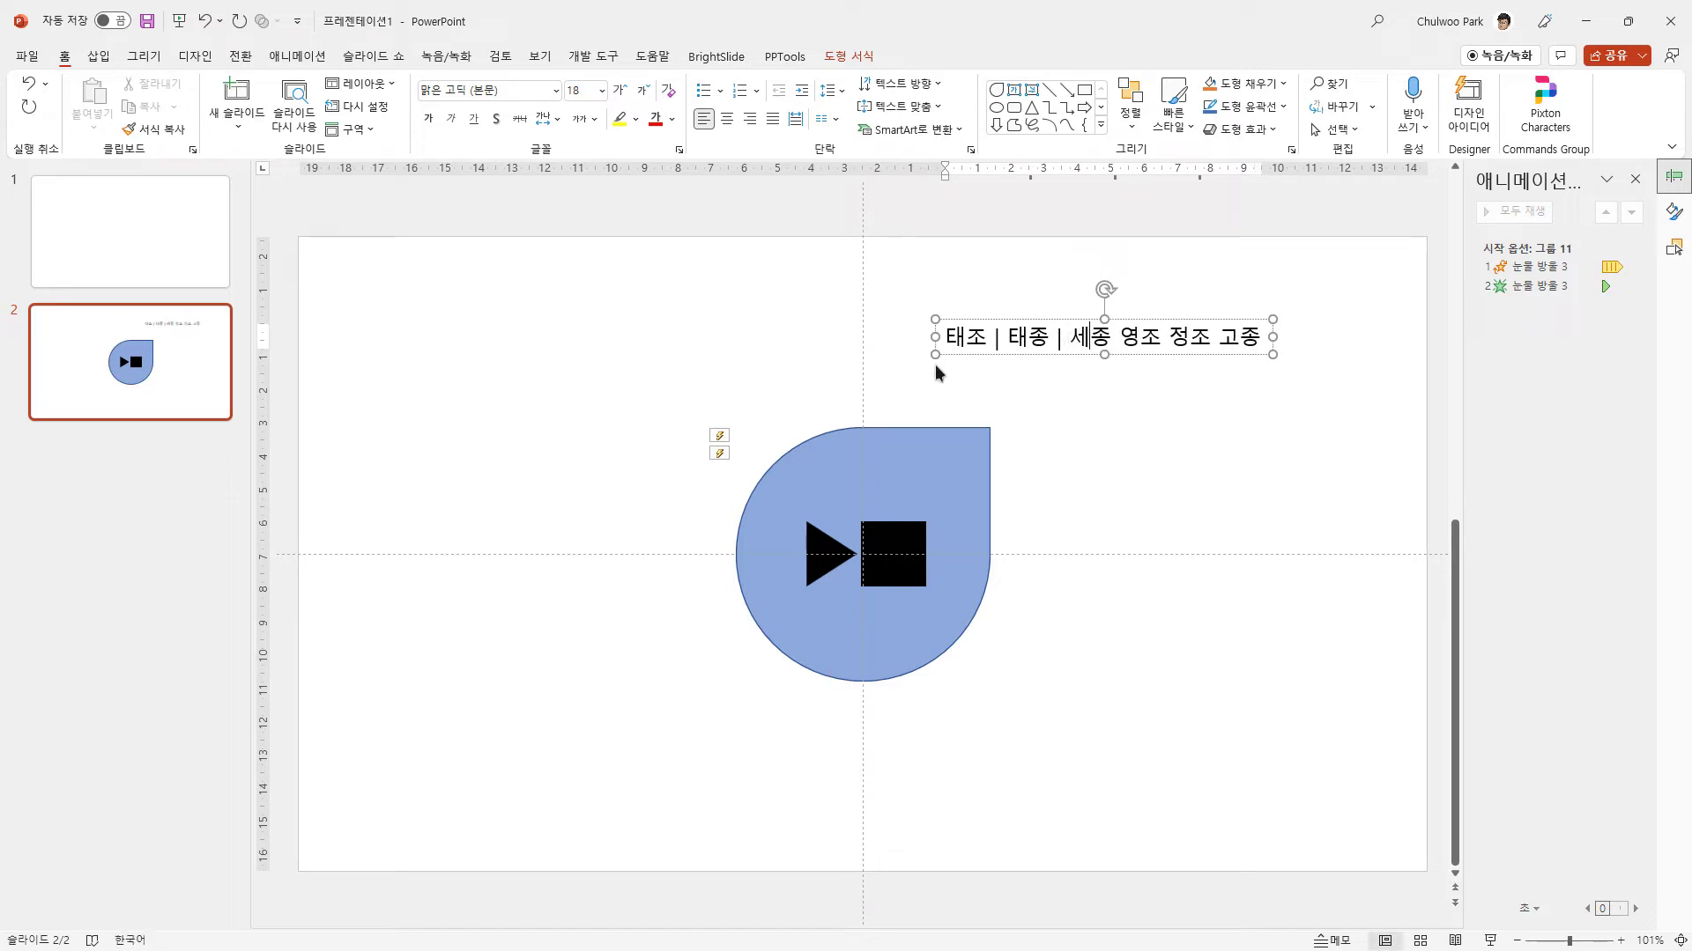
key(Right)
key(Right)
key(Right)
text(|)
key(Right)
key(Right)
key(Right)
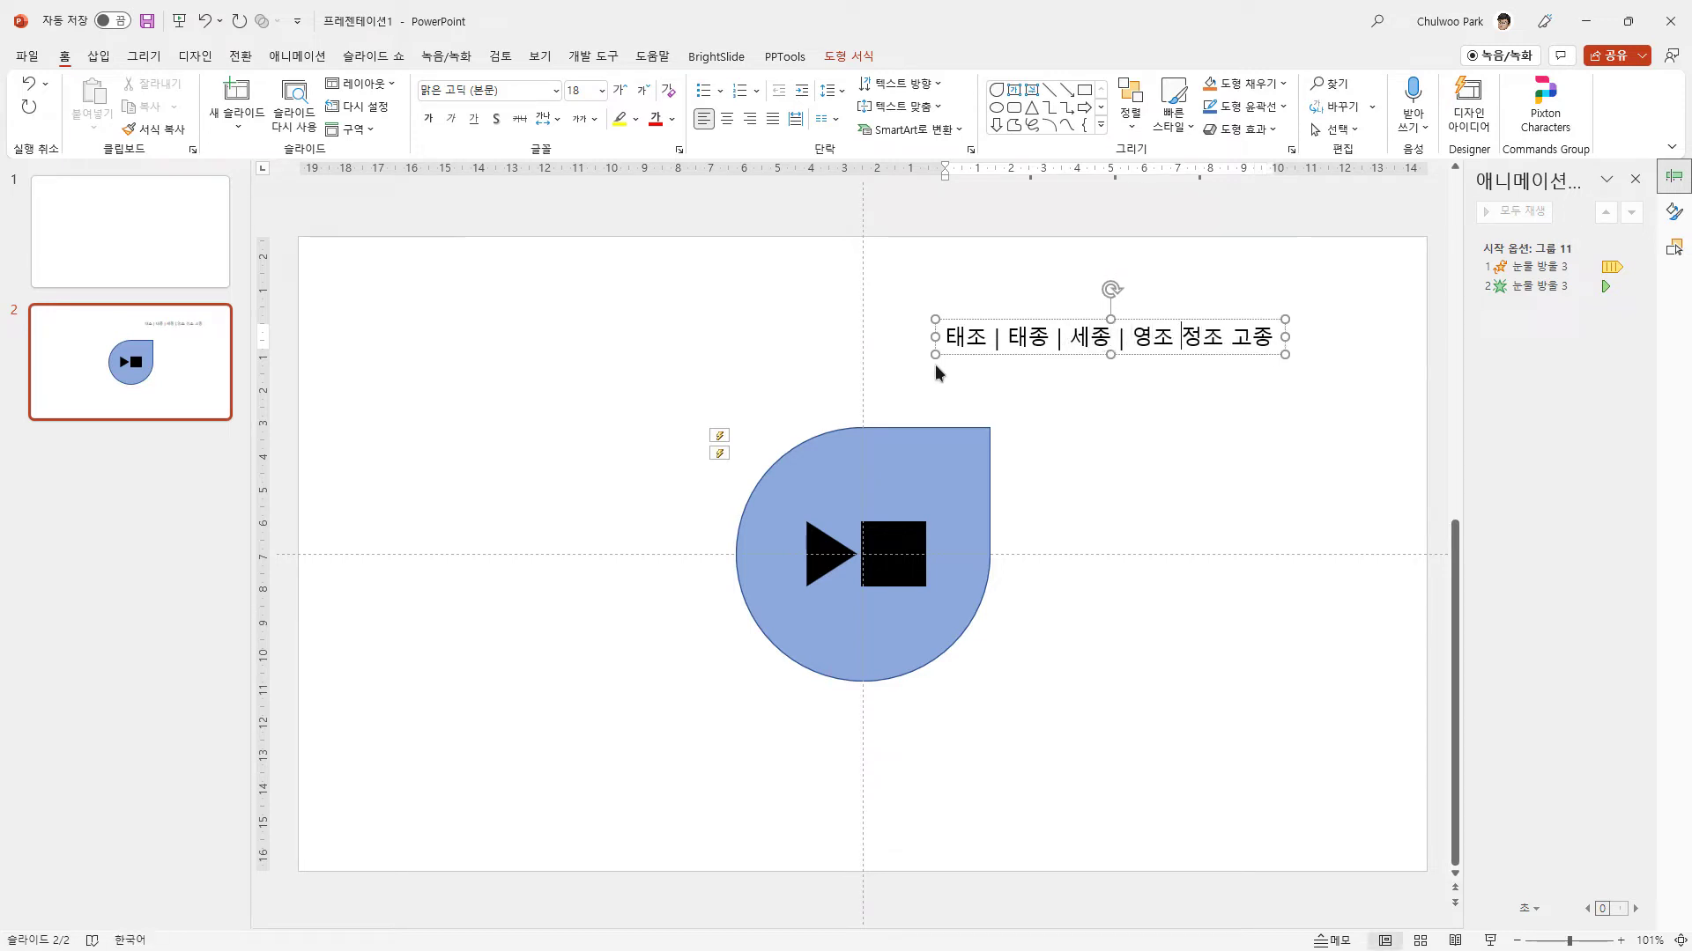
text(|)
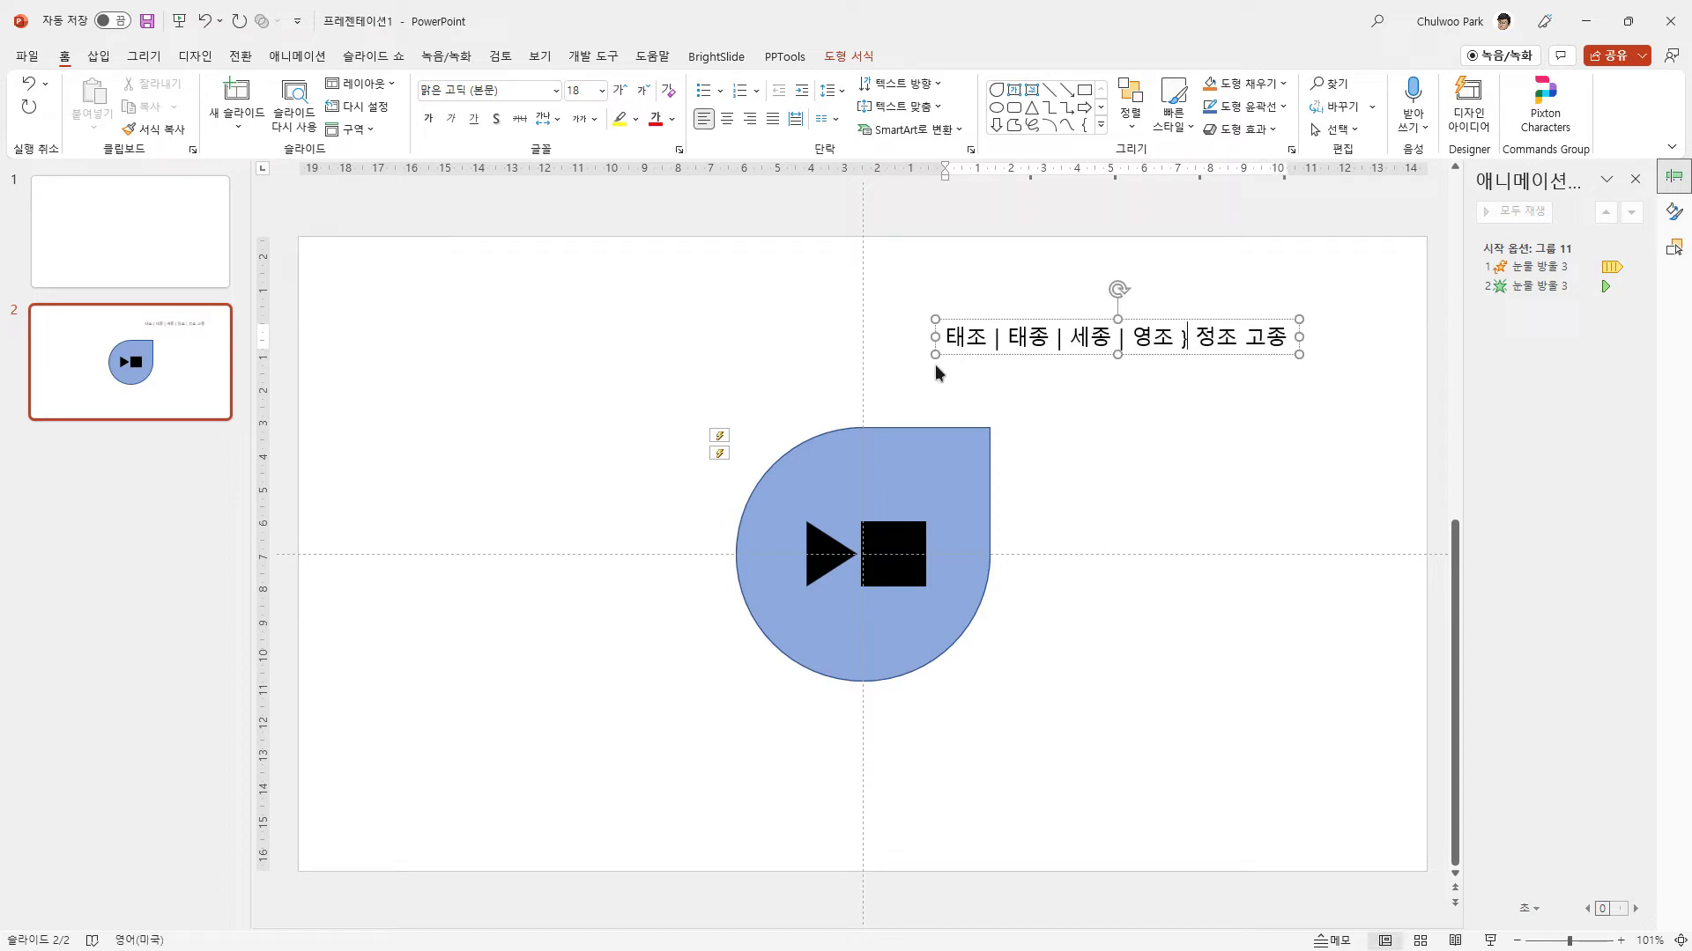
key(Right)
key(Right)
key(Right)
text(|)
key(End)
text(|)
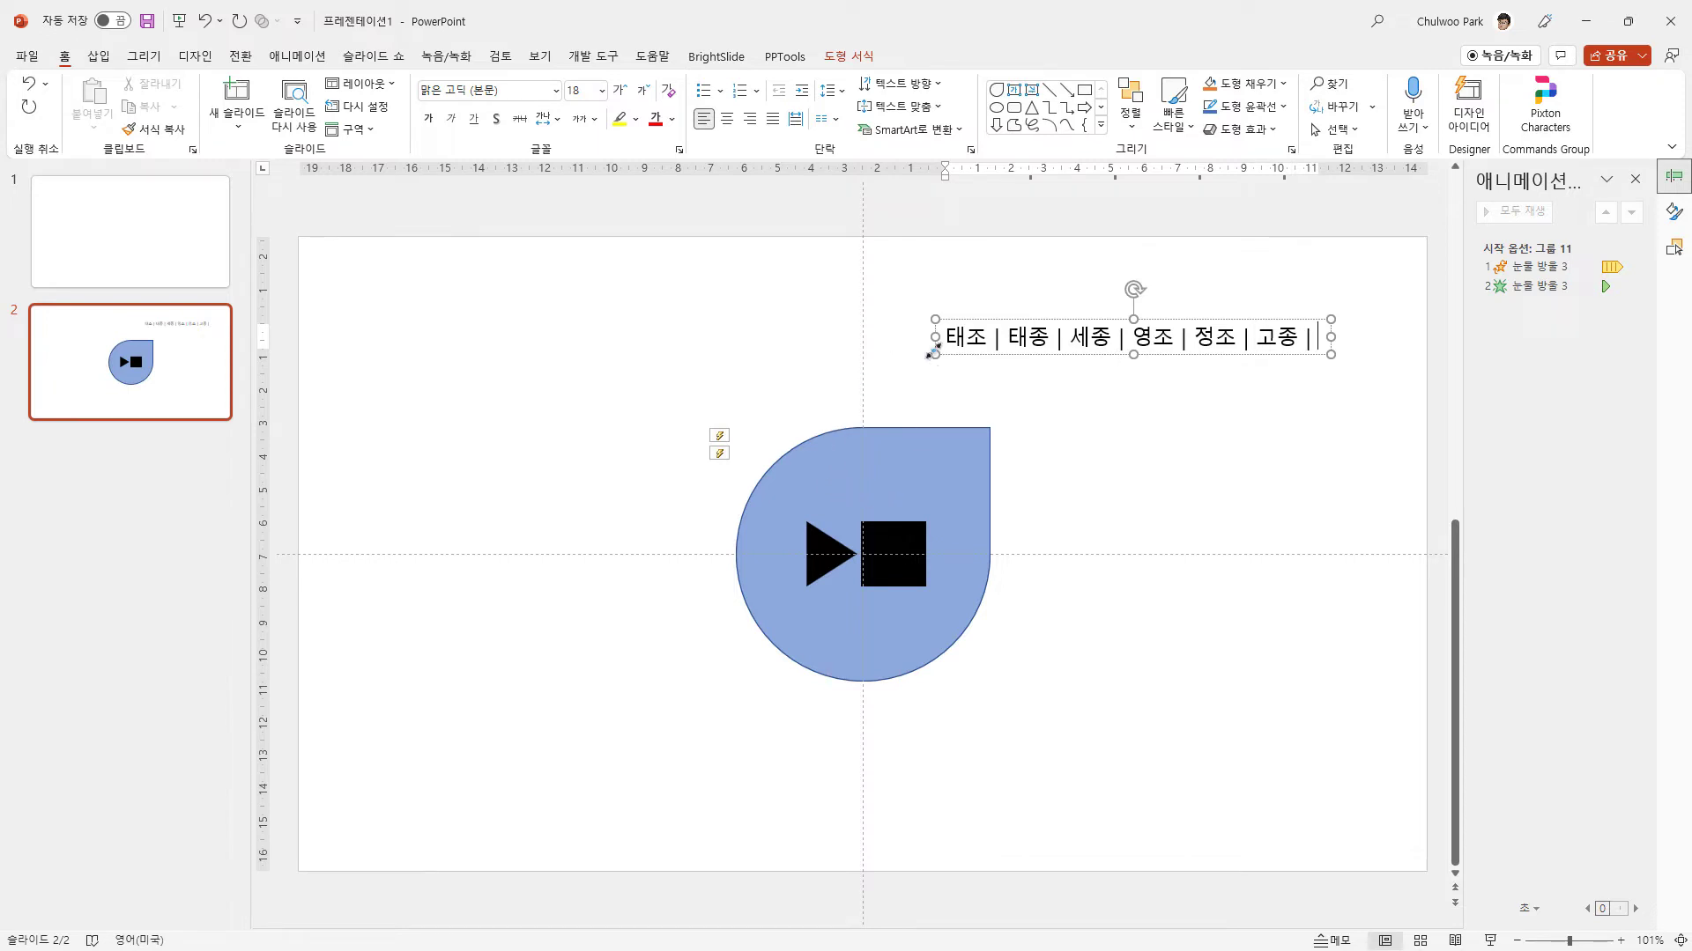
Apply the circular follow-path text transform to the king names and stretch their text box to about 12.3 cm high.
click(1076, 355)
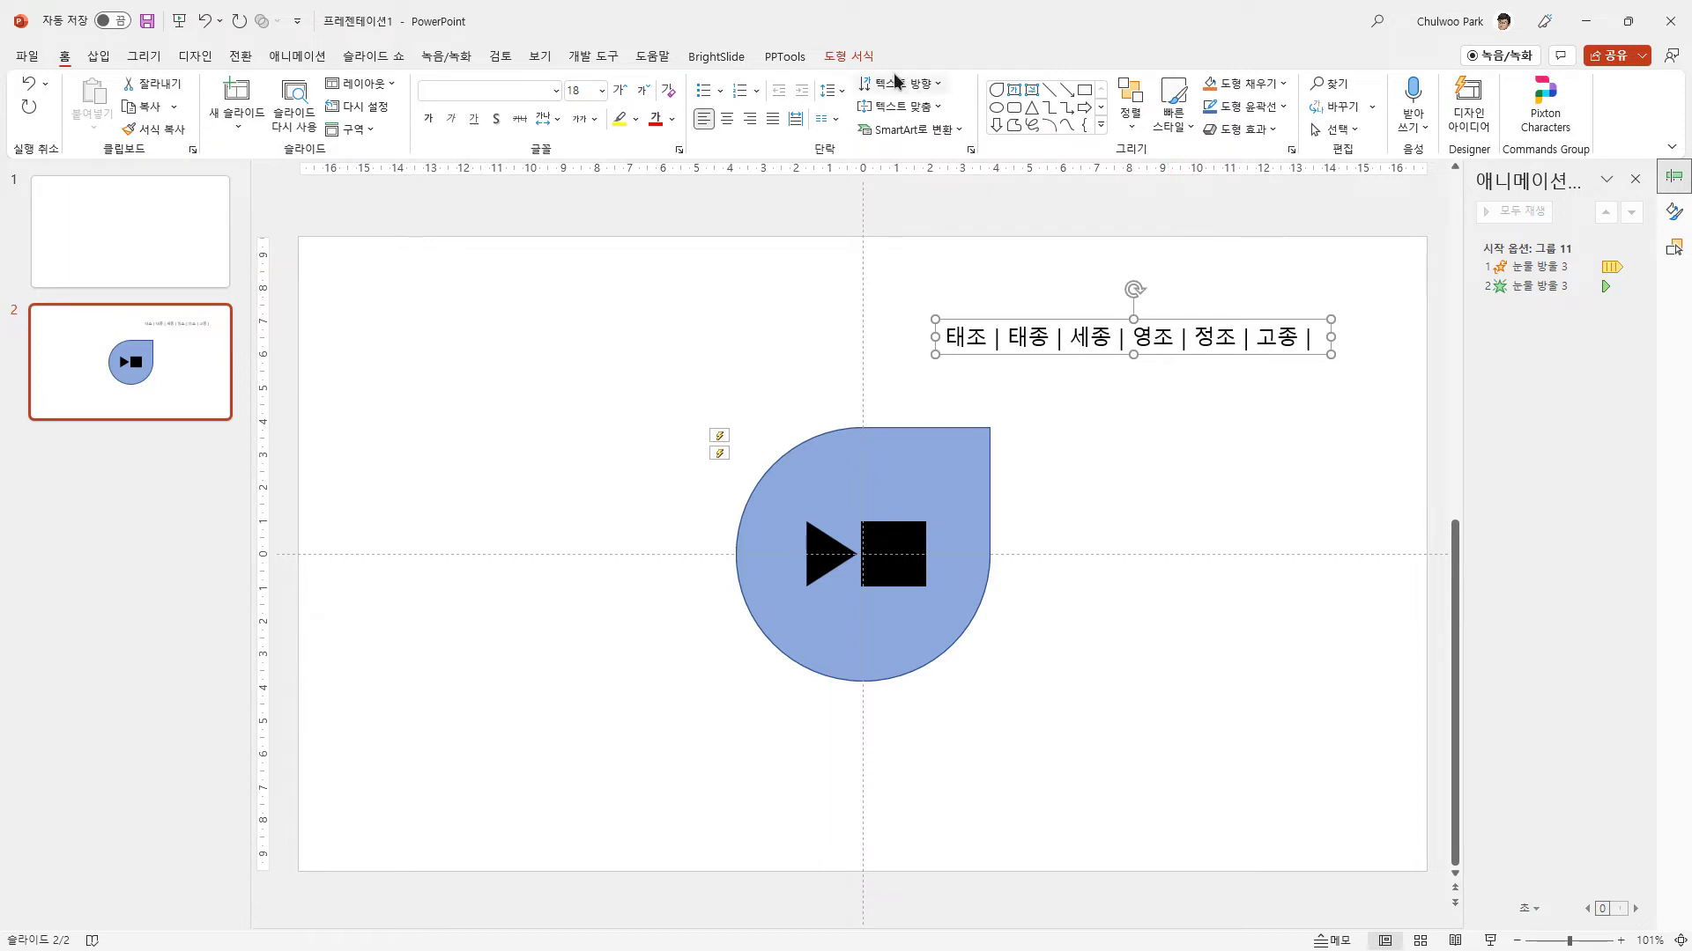
click(870, 56)
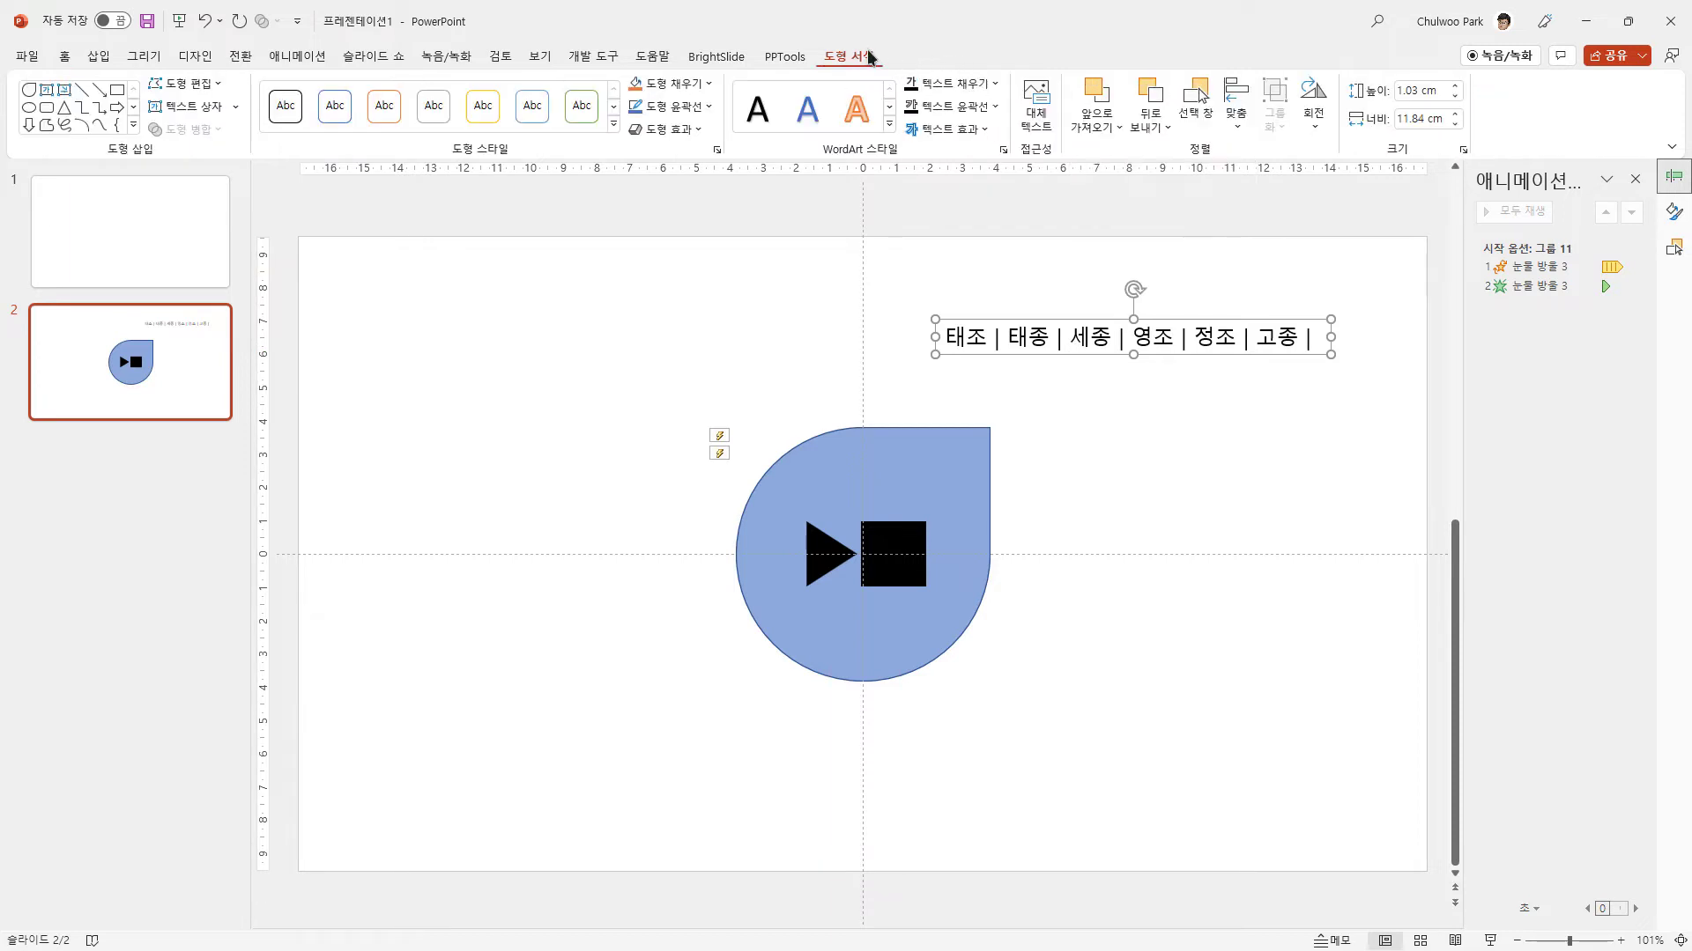
click(985, 132)
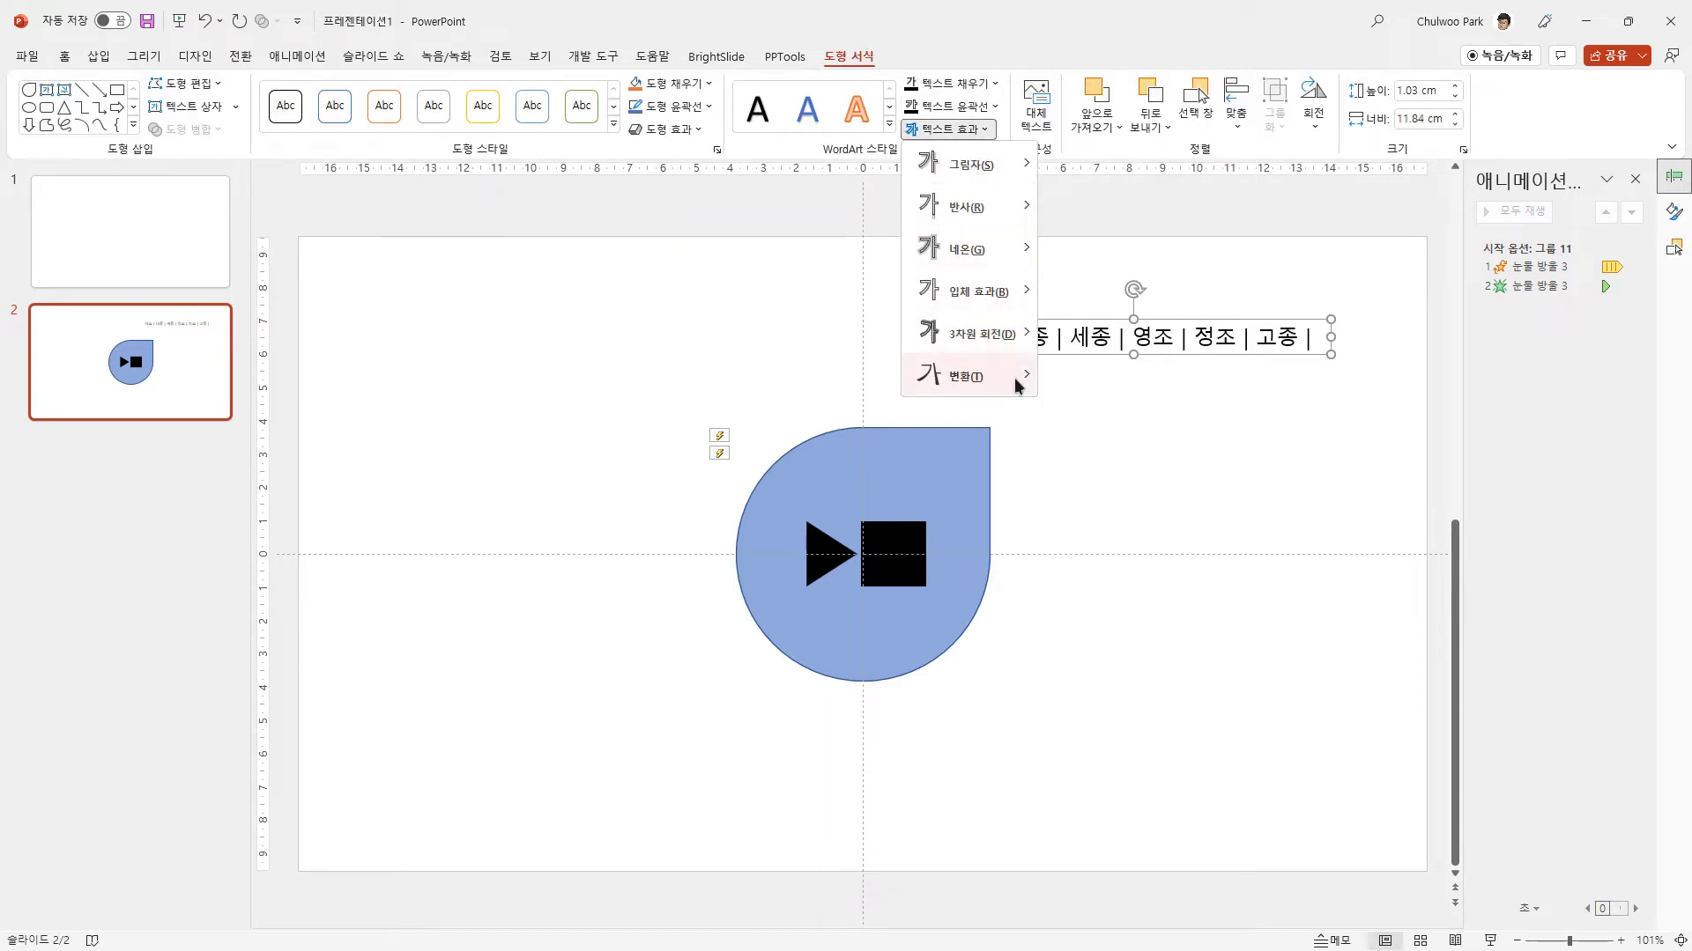
mouse_move(1013, 383)
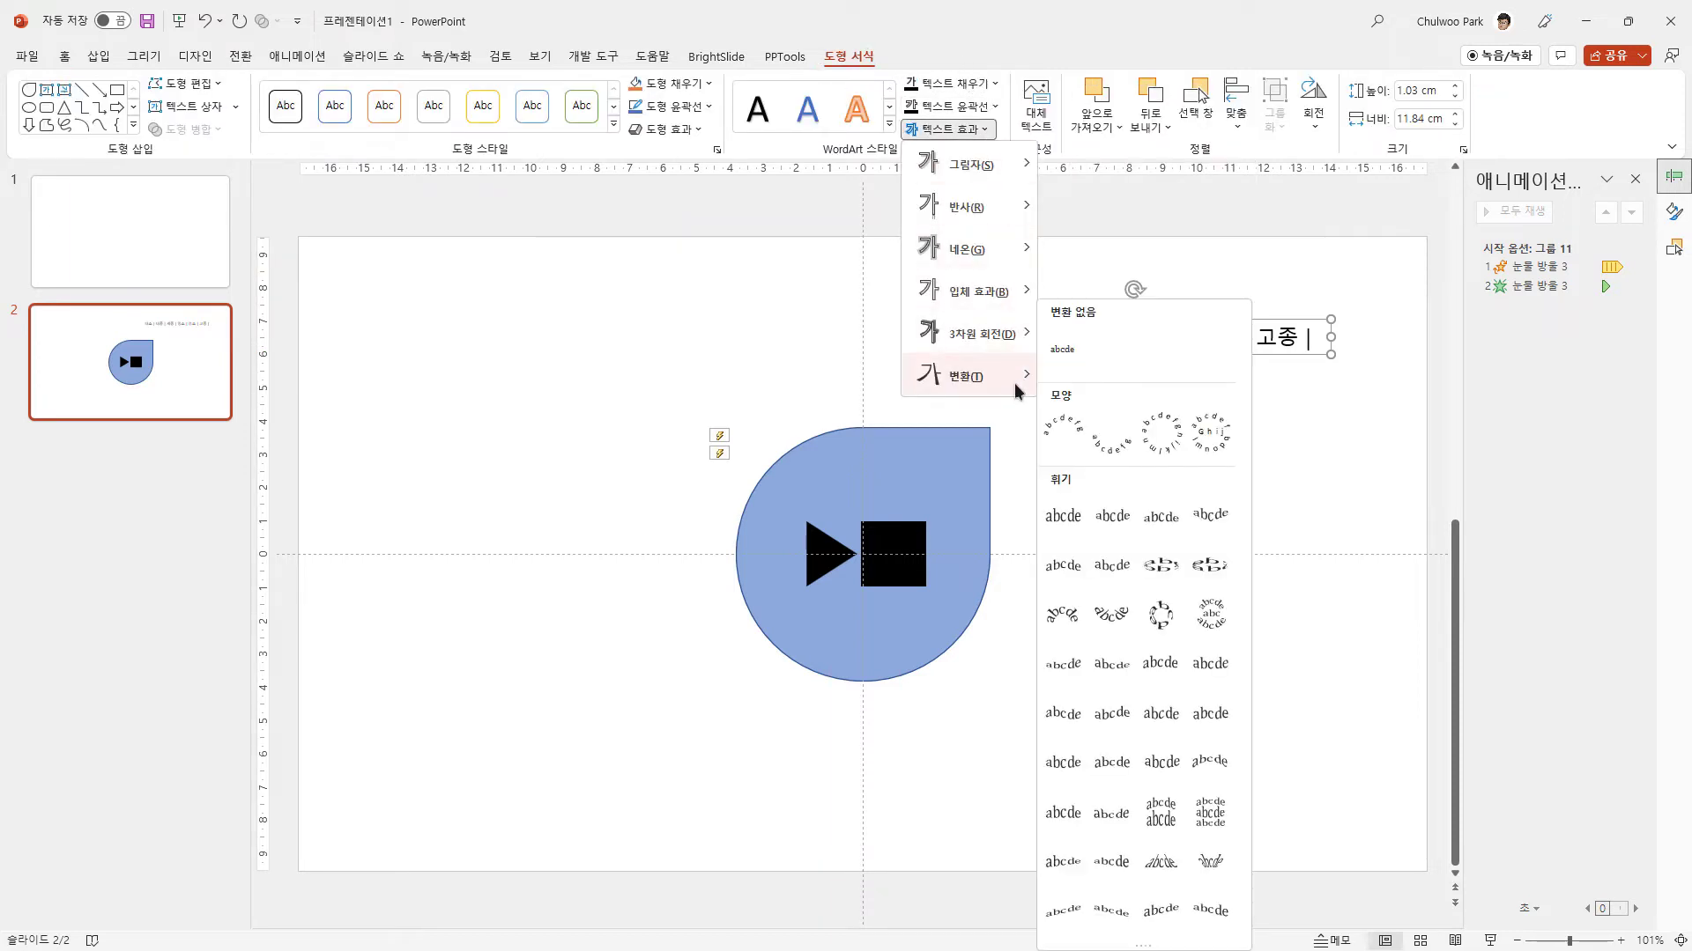
click(1170, 438)
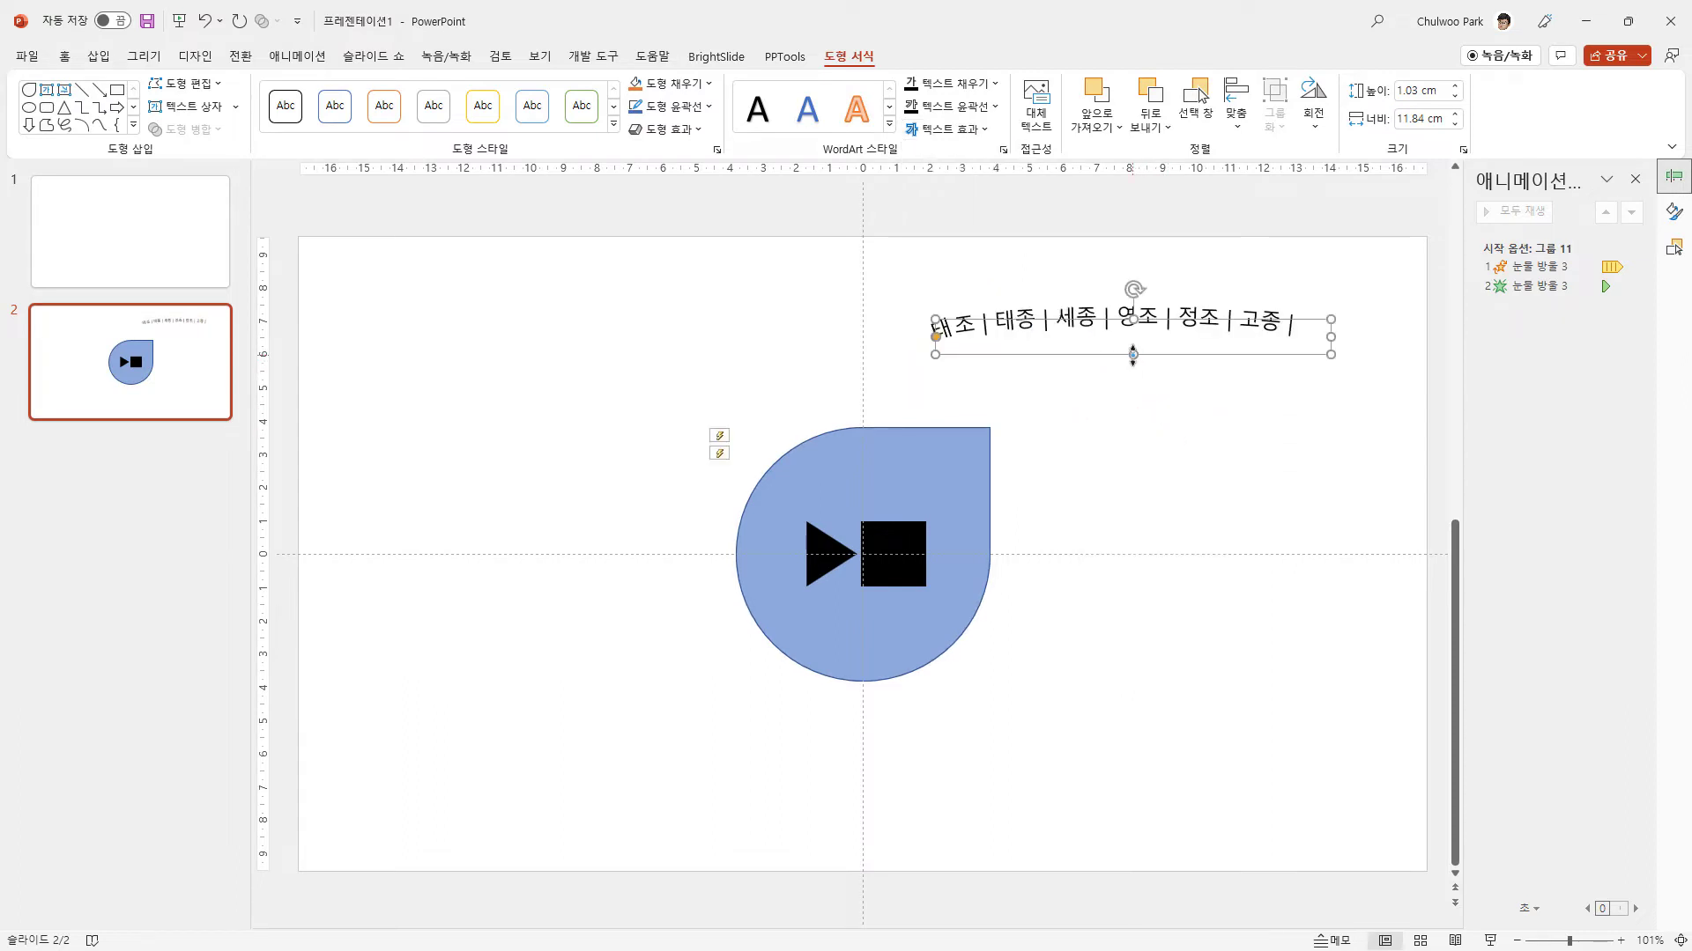
drag(1133, 355, 1135, 729)
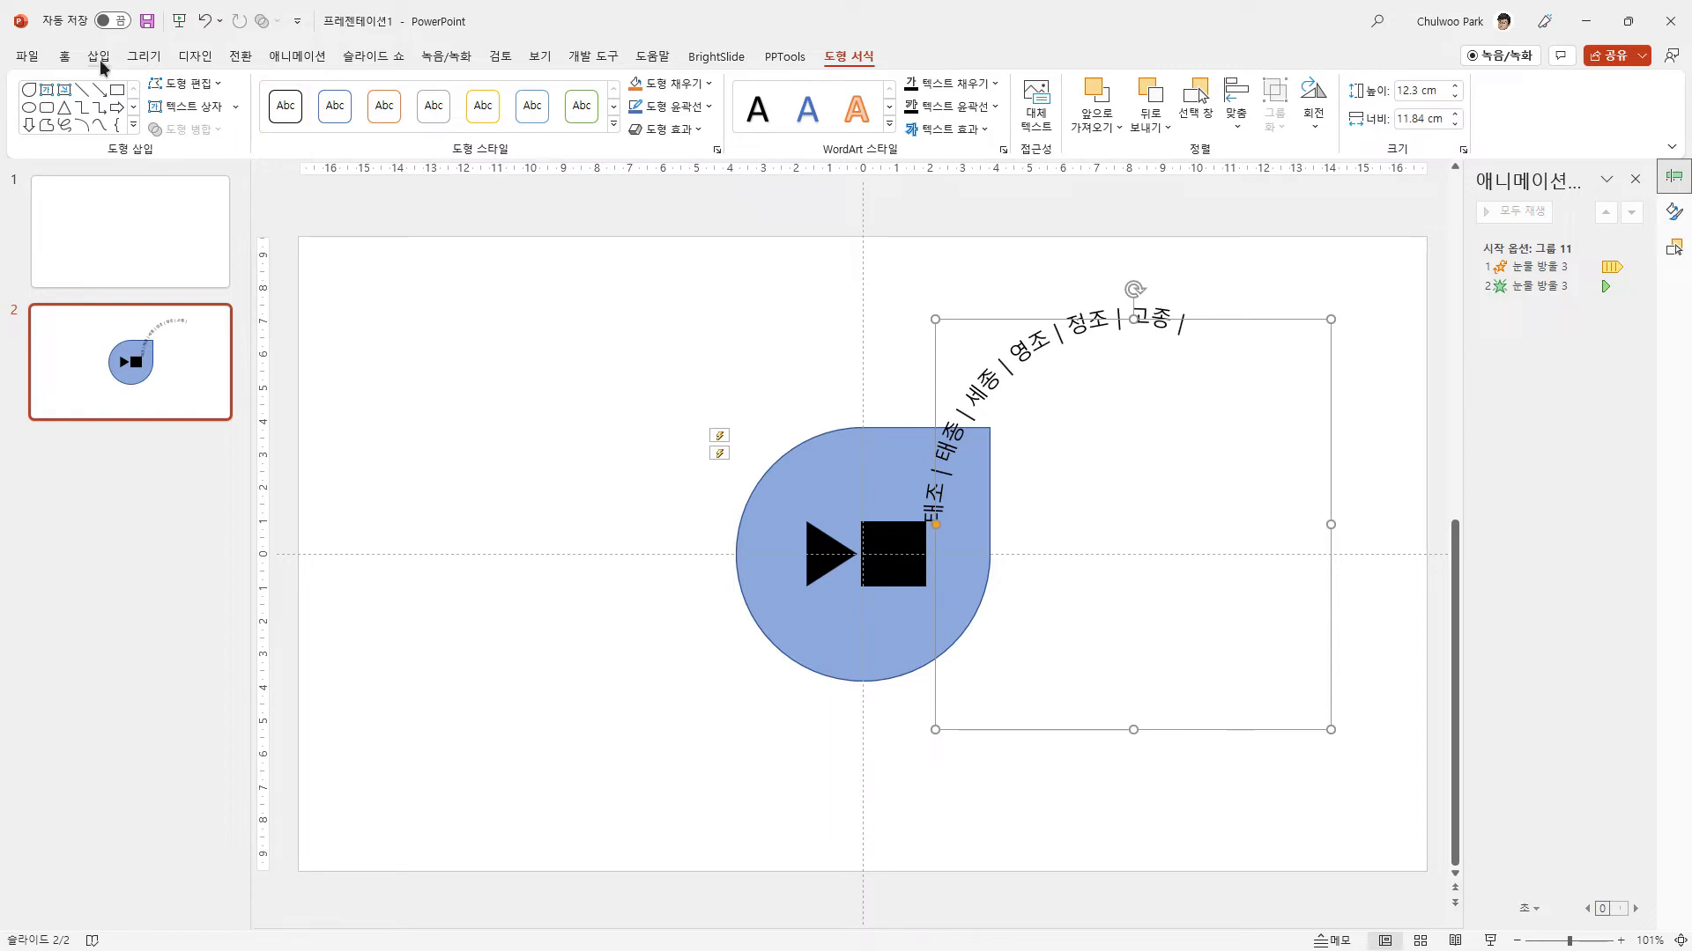
Enlarge the curved king names to font size 66 so the text wraps around the full circle.
click(62, 58)
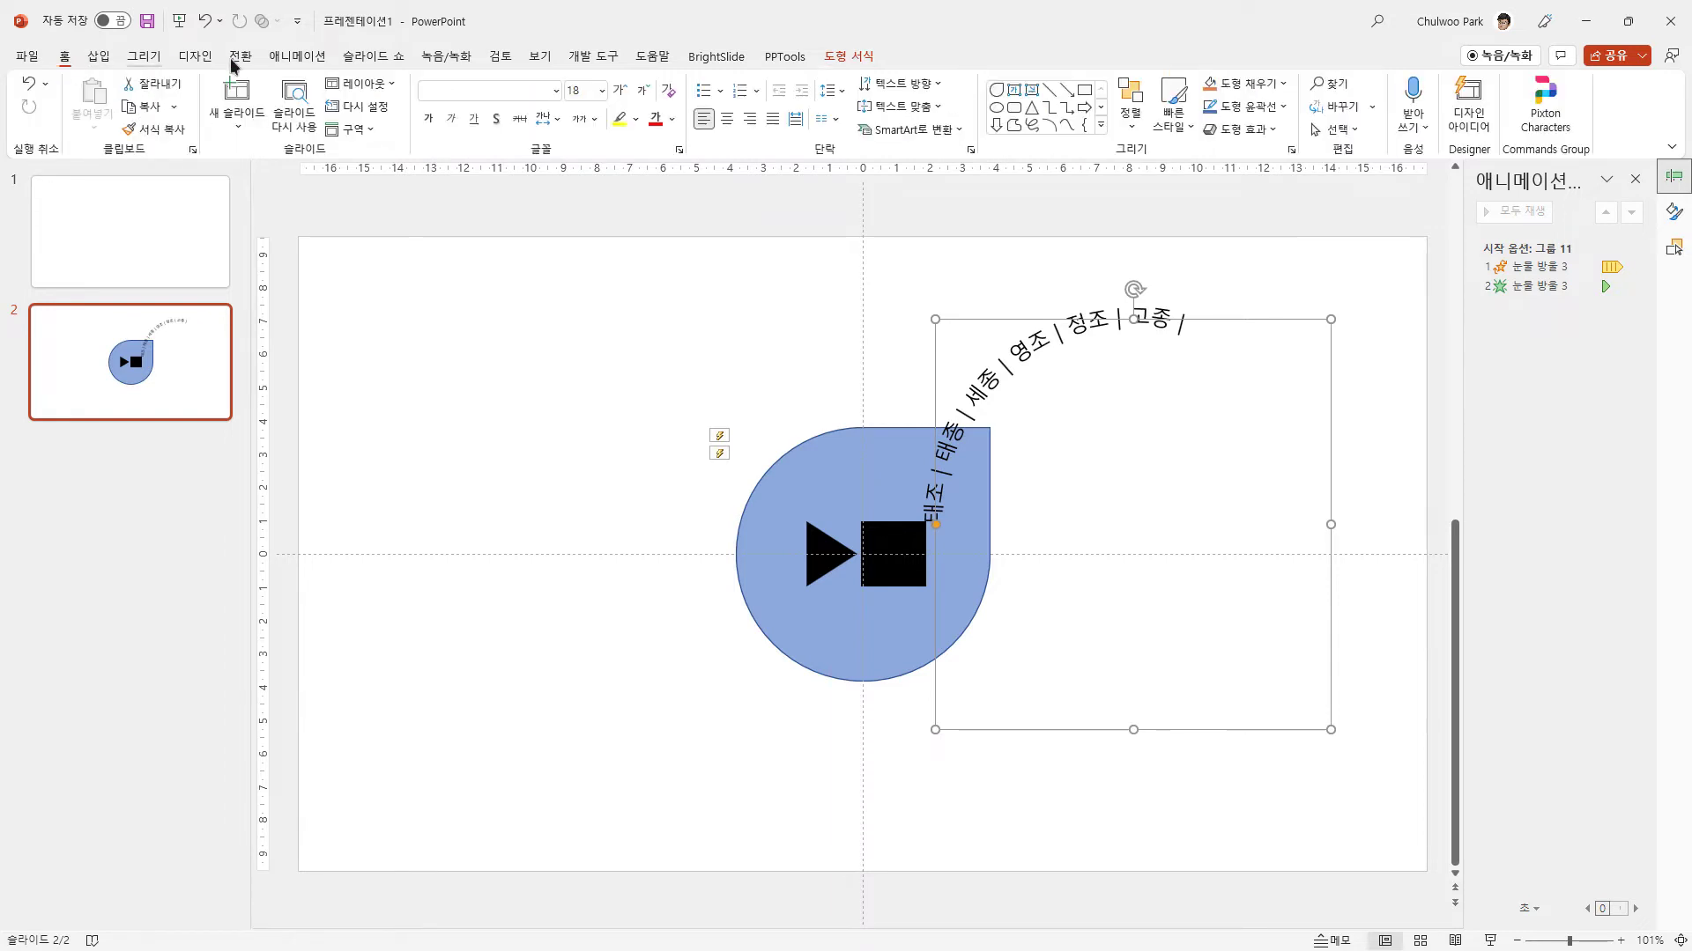
click(621, 95)
click(621, 95)
click(621, 95)
click(621, 95)
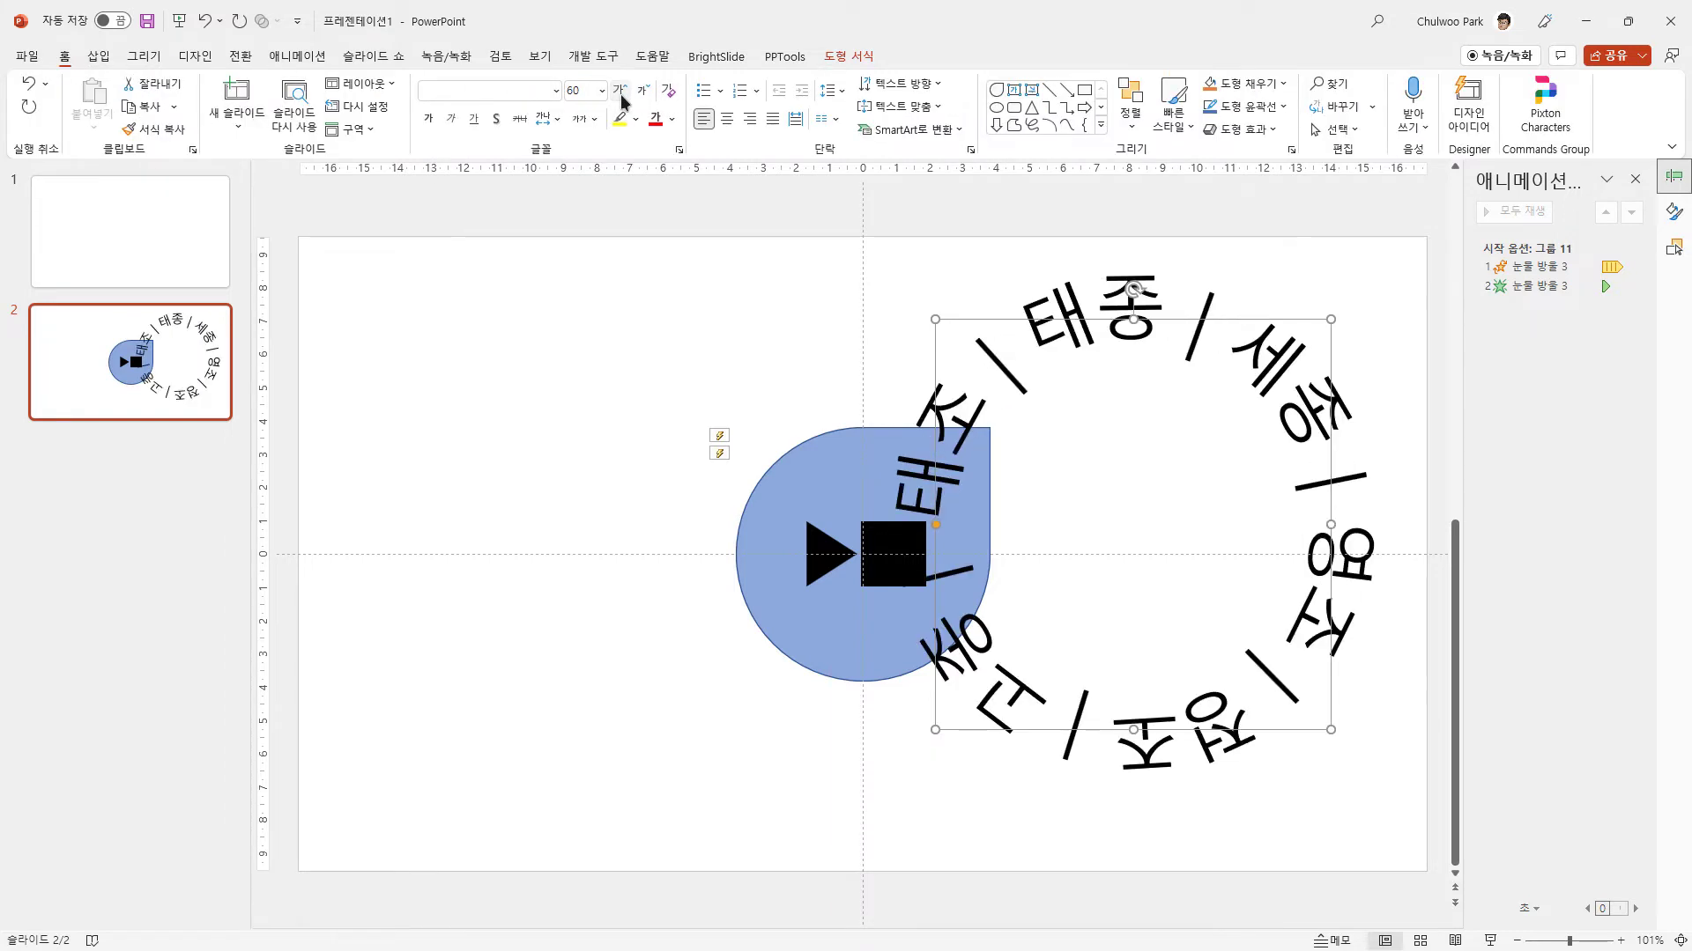
click(621, 95)
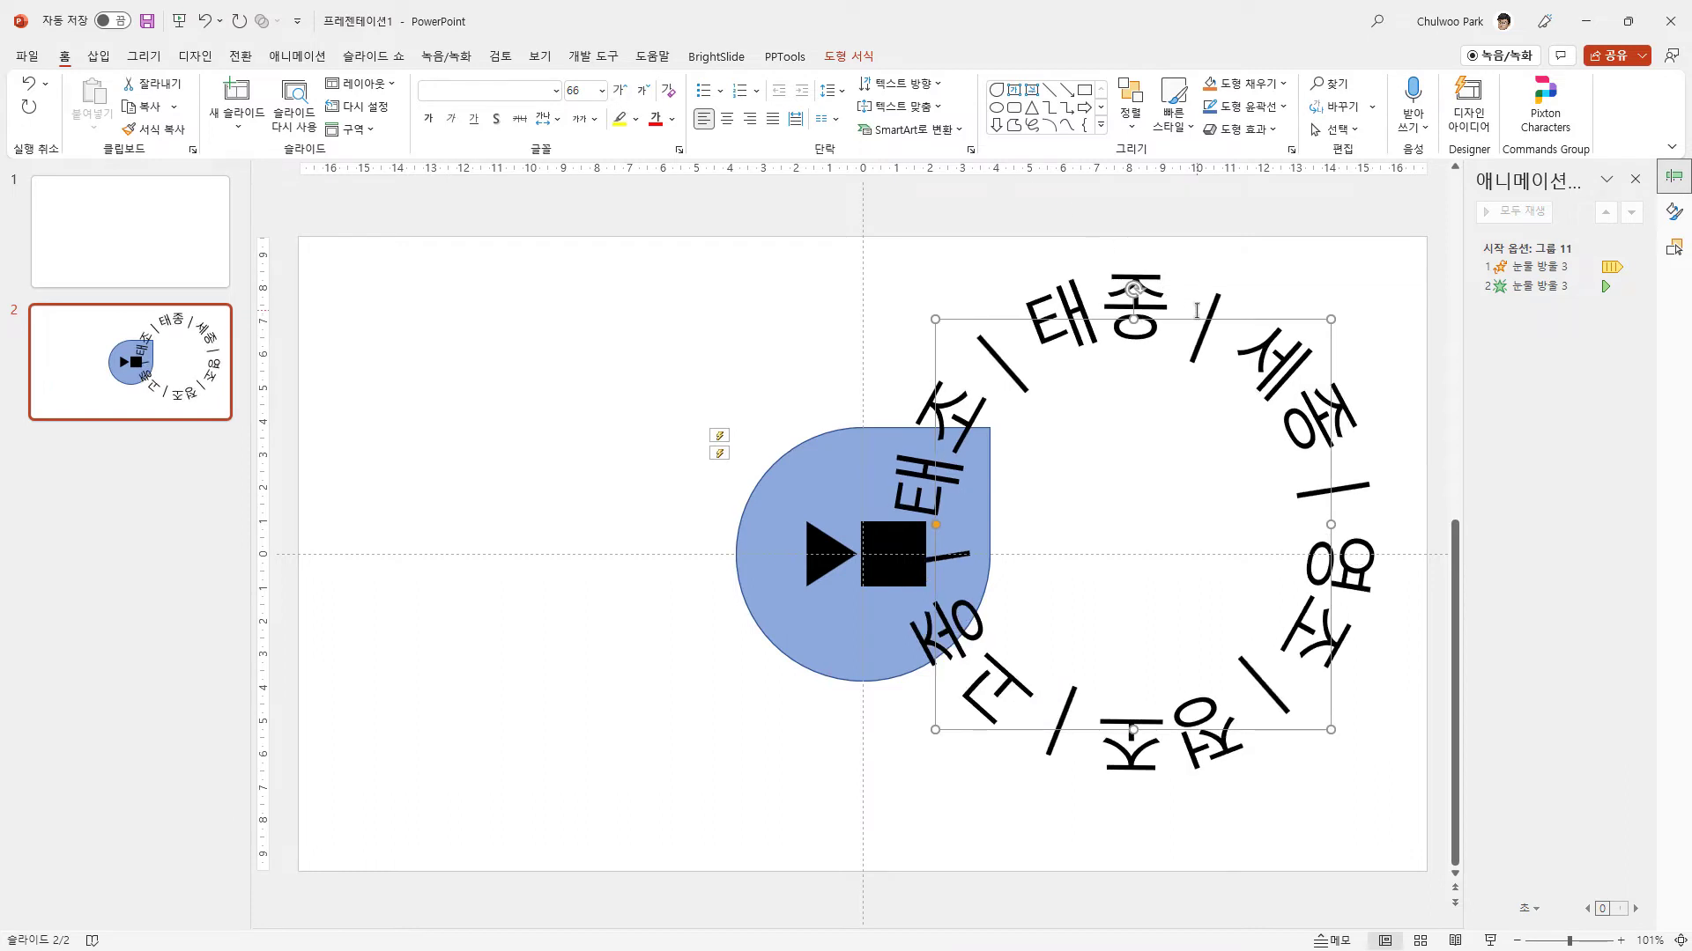
Move the ring of king names so it is centred around the teardrop at the guides' intersection.
drag(1197, 317, 930, 344)
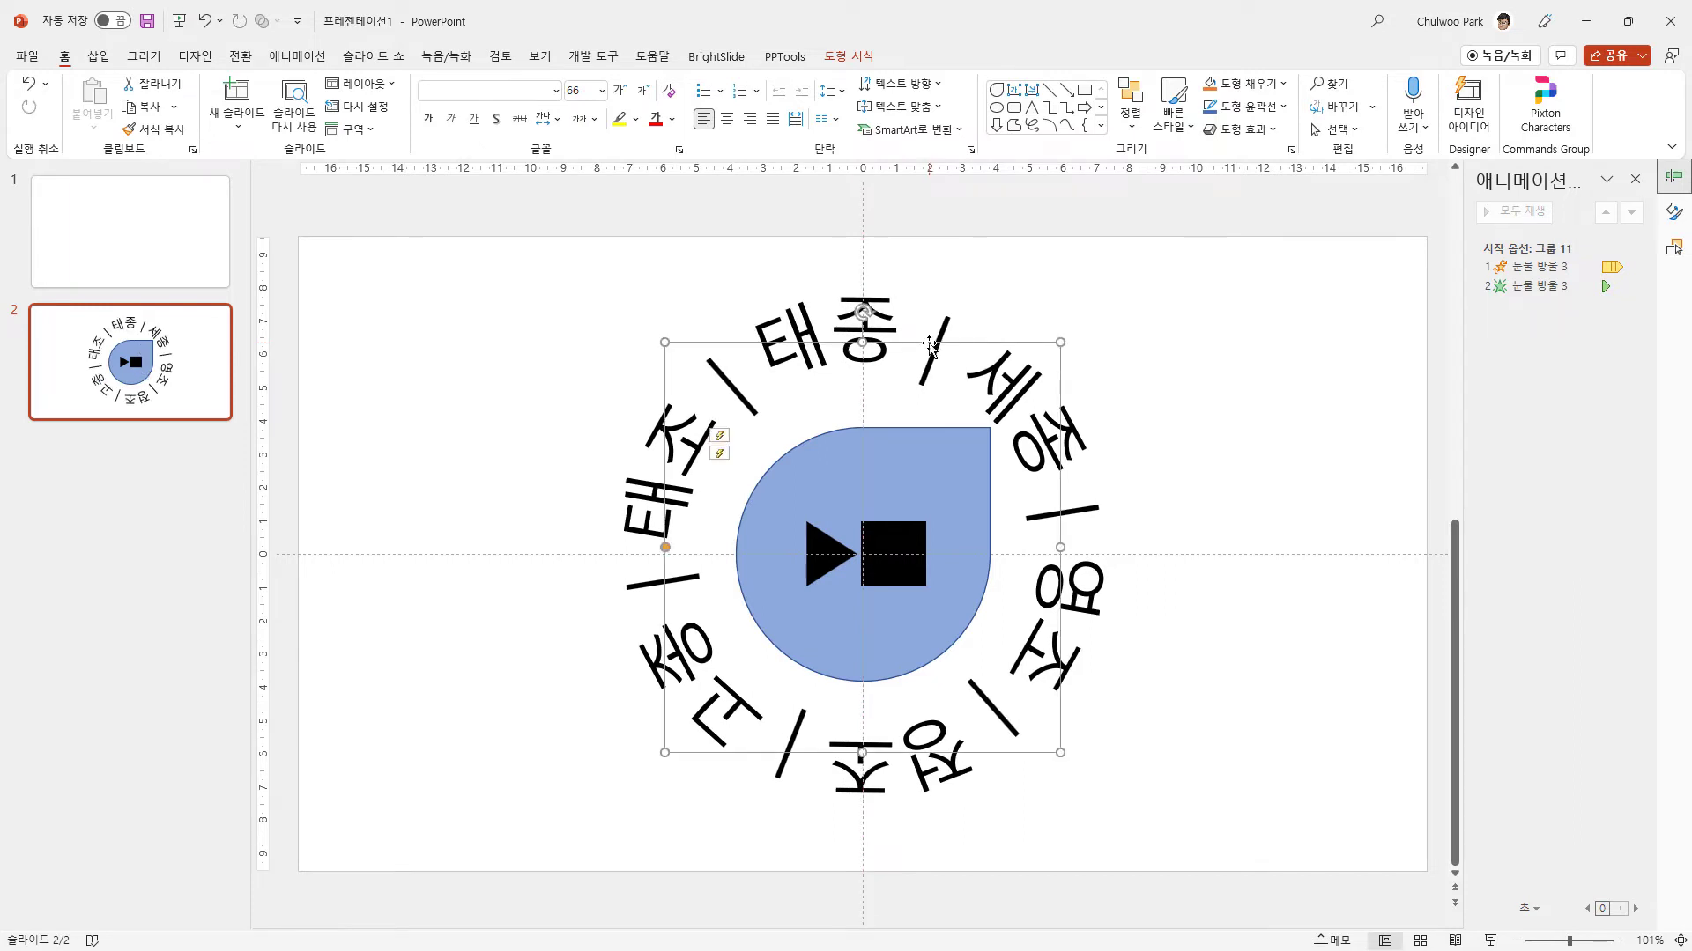
click(930, 344)
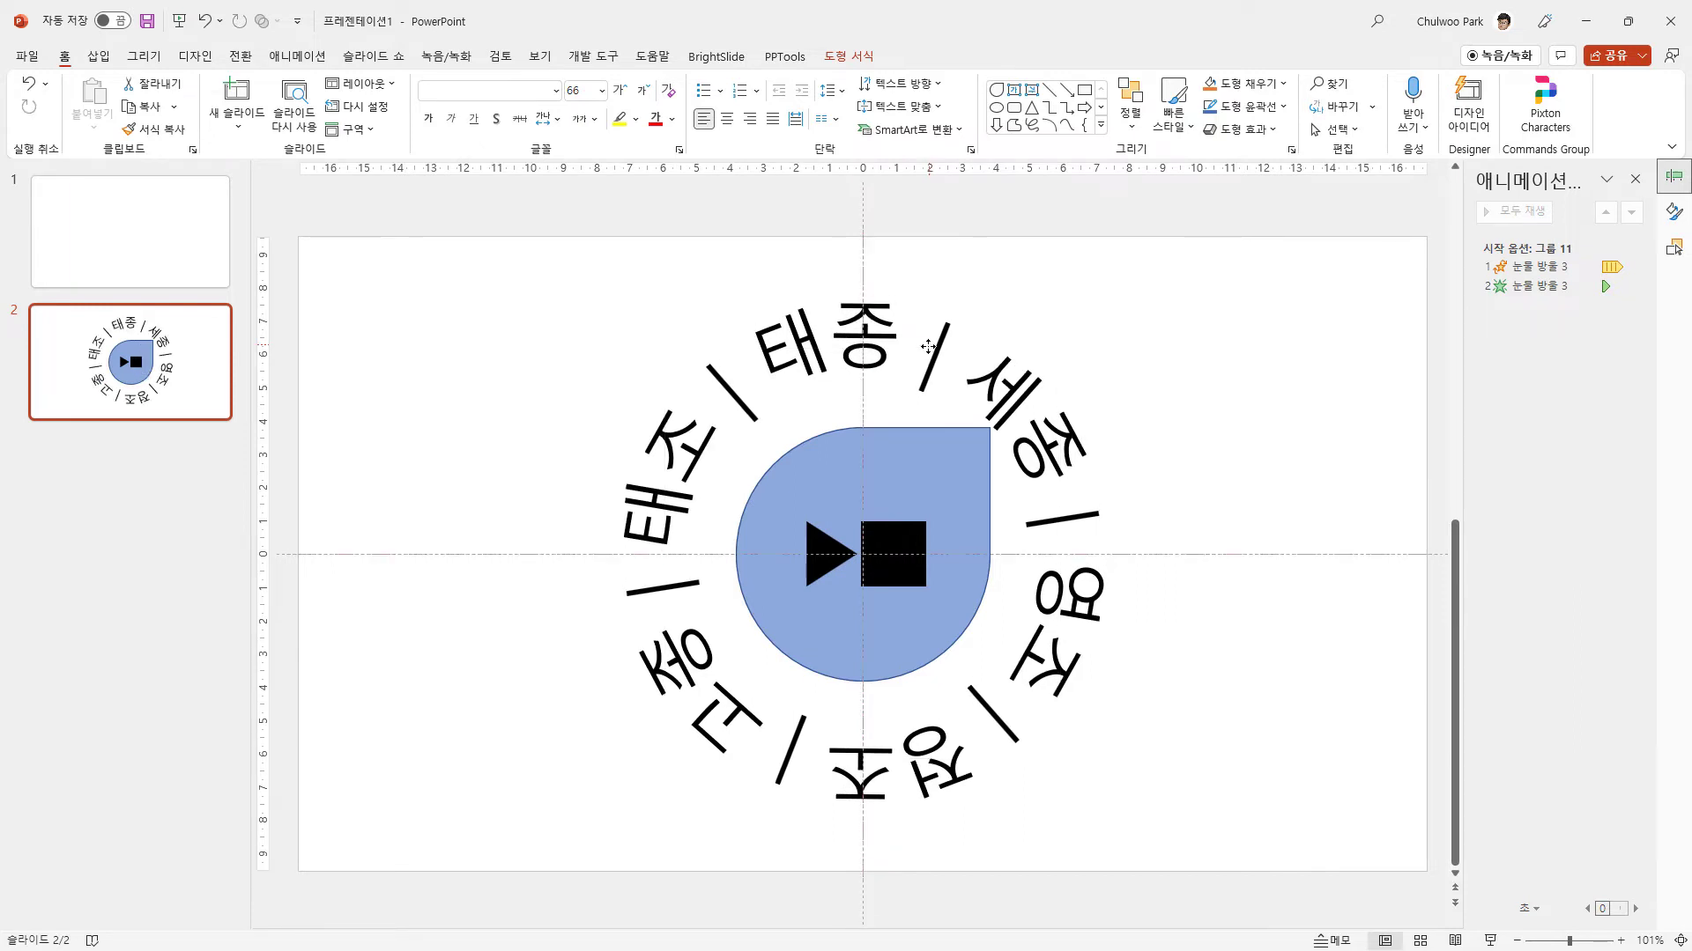
Enlarge the circular text box outward from its upper-right corner and set its font size to 72.
click(996, 354)
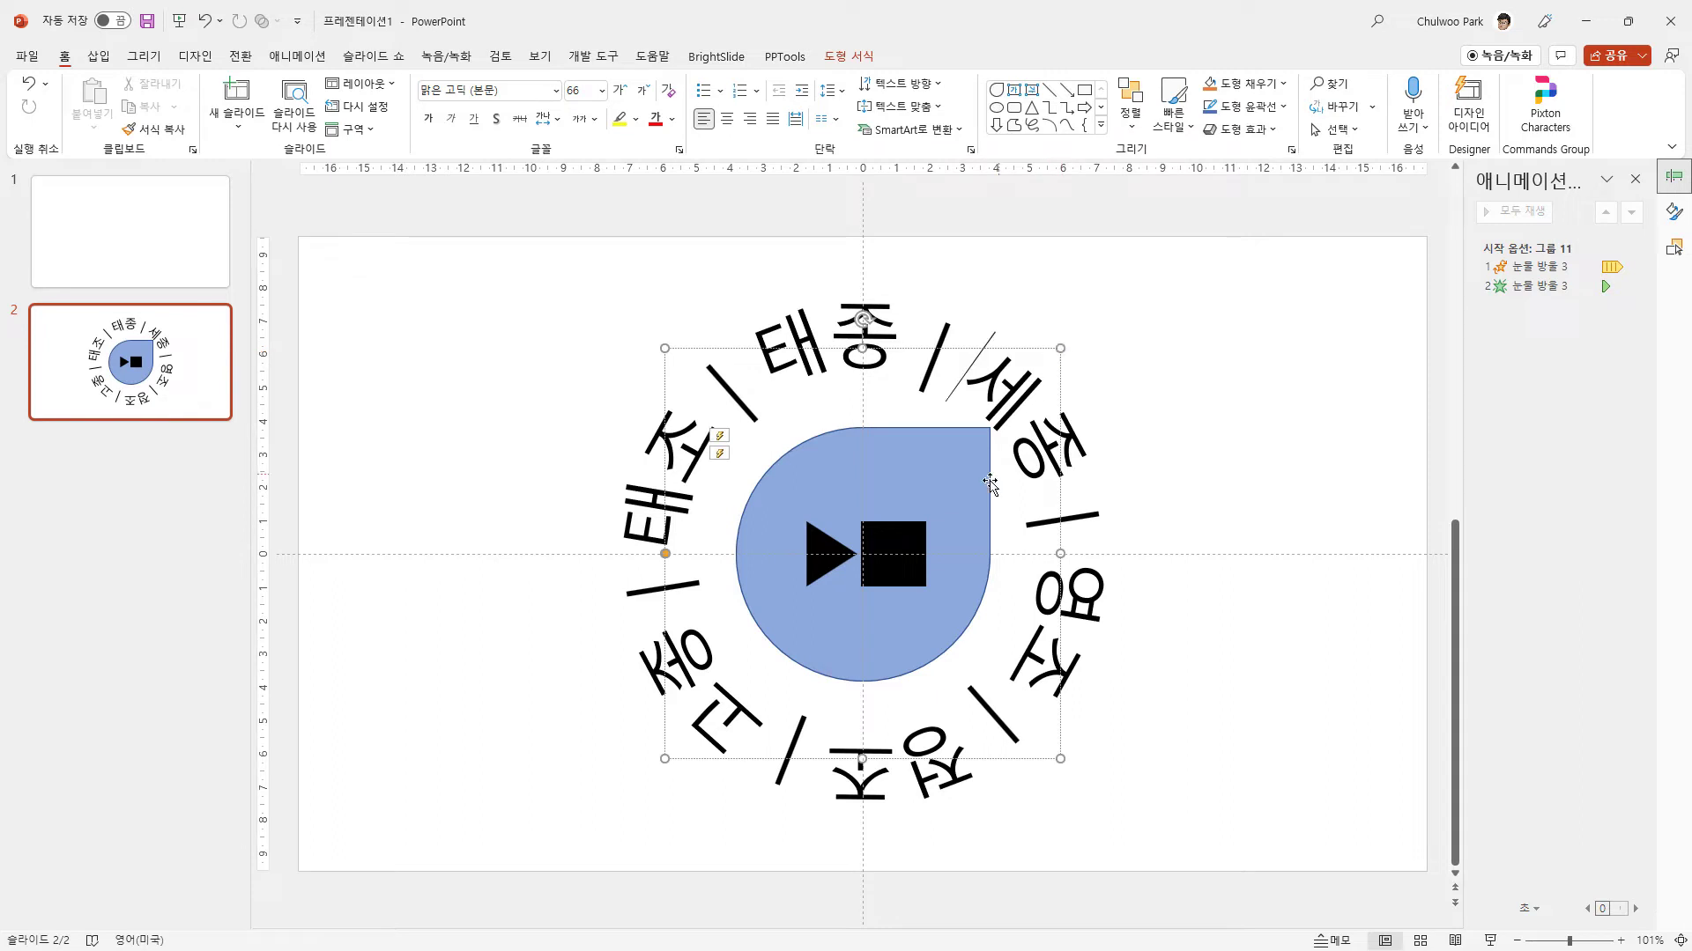
drag(1060, 348, 1133, 300)
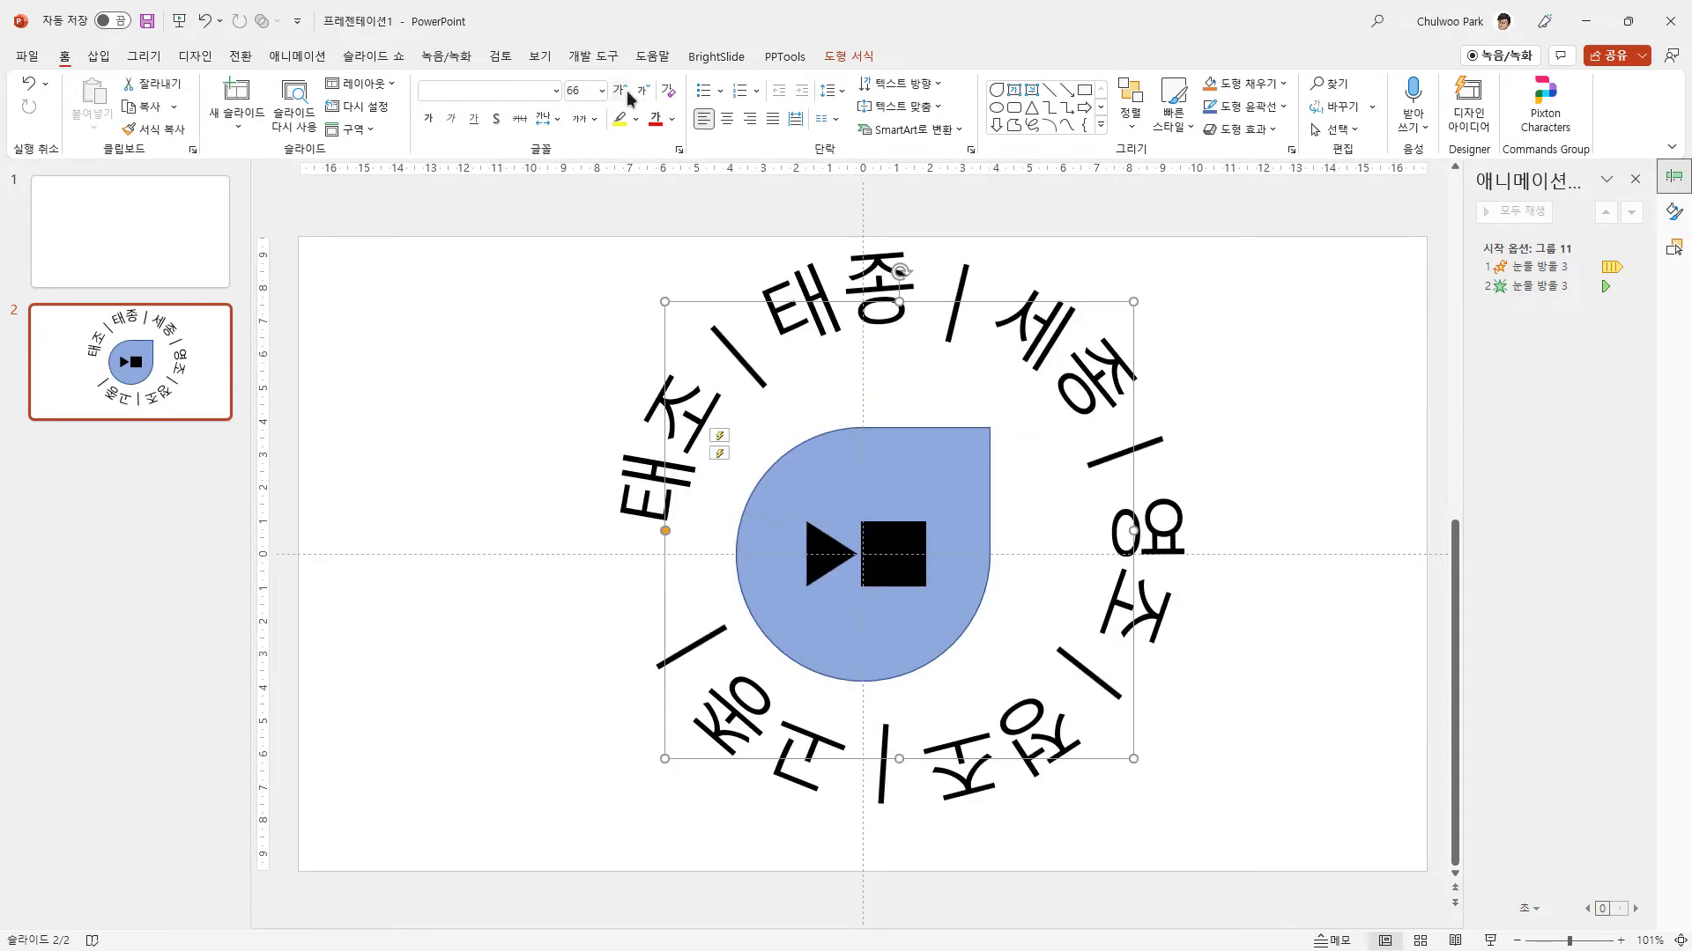
click(627, 92)
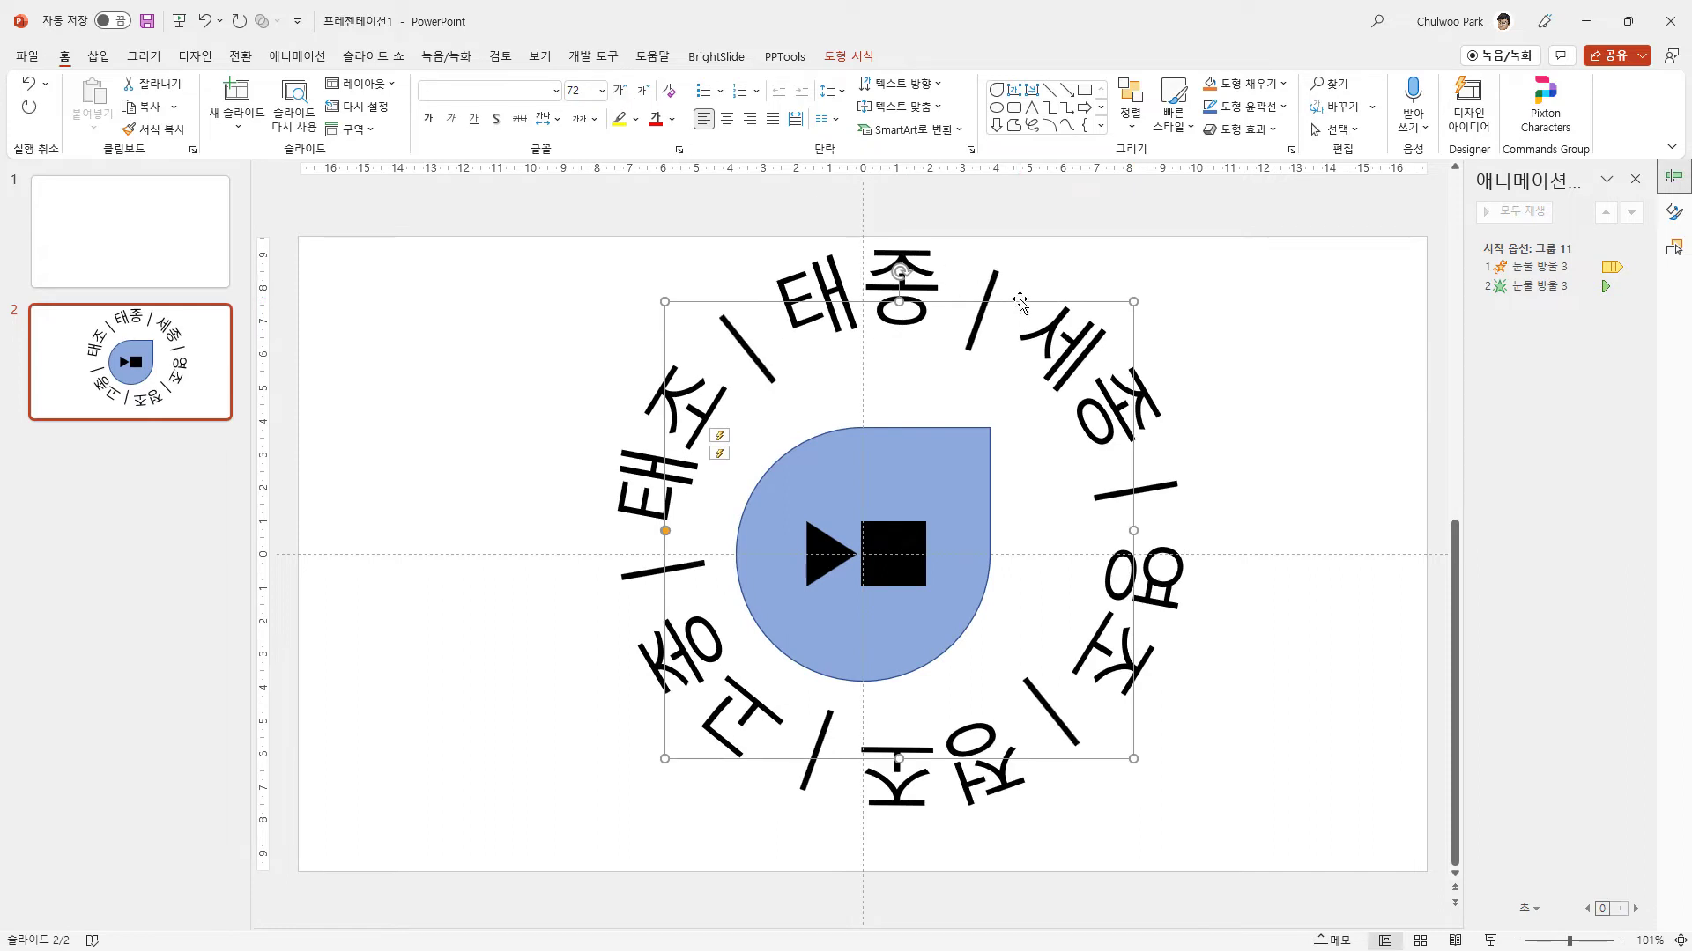